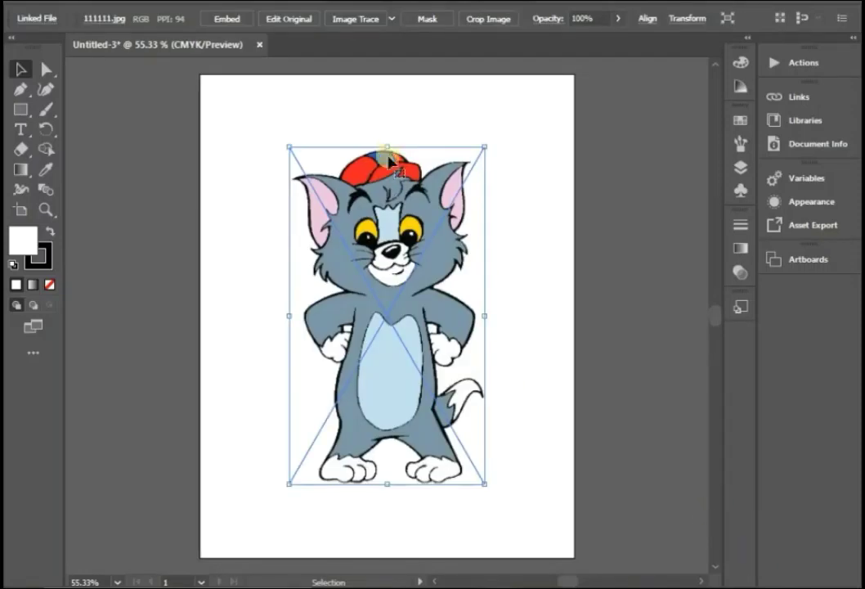
Step: Enlarge the Tom reference image to the artboard height, embed it and fade it to 68% opacity
drag(390, 147, 387, 74)
click(227, 18)
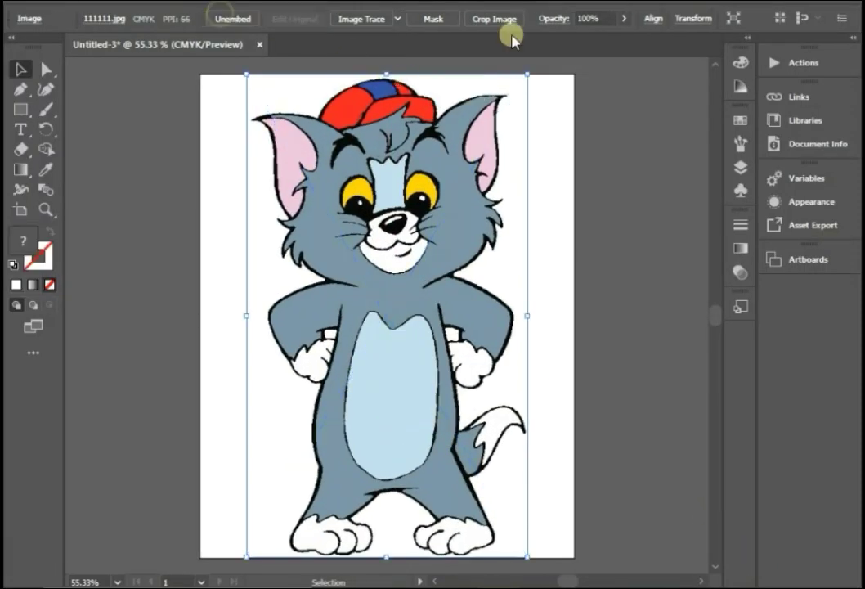
scroll(593, 20, down, 10)
scroll(592, 19, down, 10)
scroll(592, 20, down, 8)
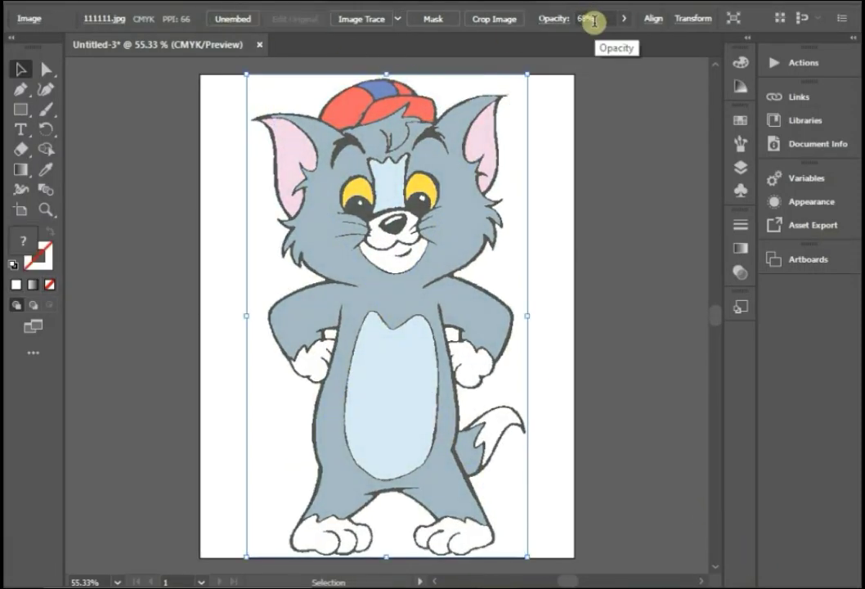
Step: Lock Layer 1, add Layer 2 and draw a small ellipse left of the cat
click(741, 165)
click(560, 139)
click(670, 268)
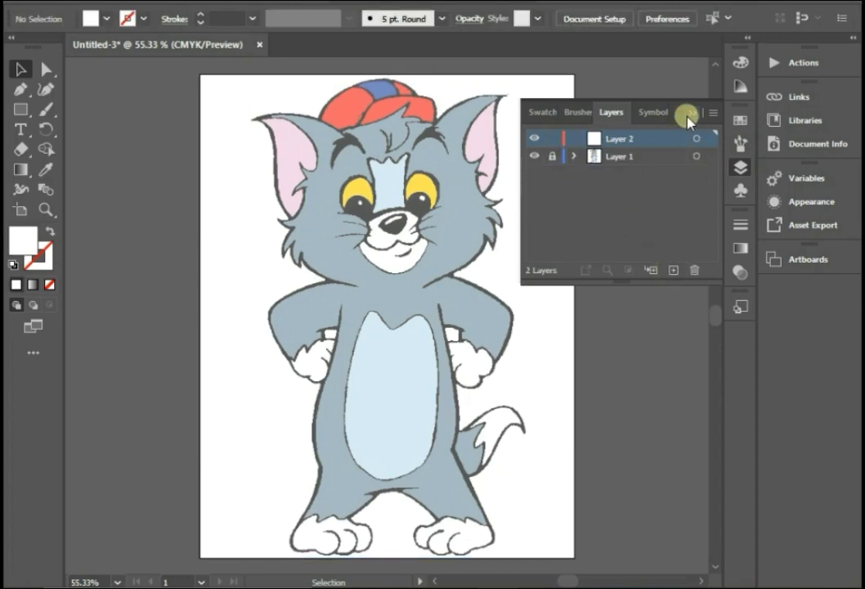
drag(21, 109, 270, 148)
Step: Make the ellipse solid black and squash it into a thin tapered line
alt+scroll(193, 116, up, 1)
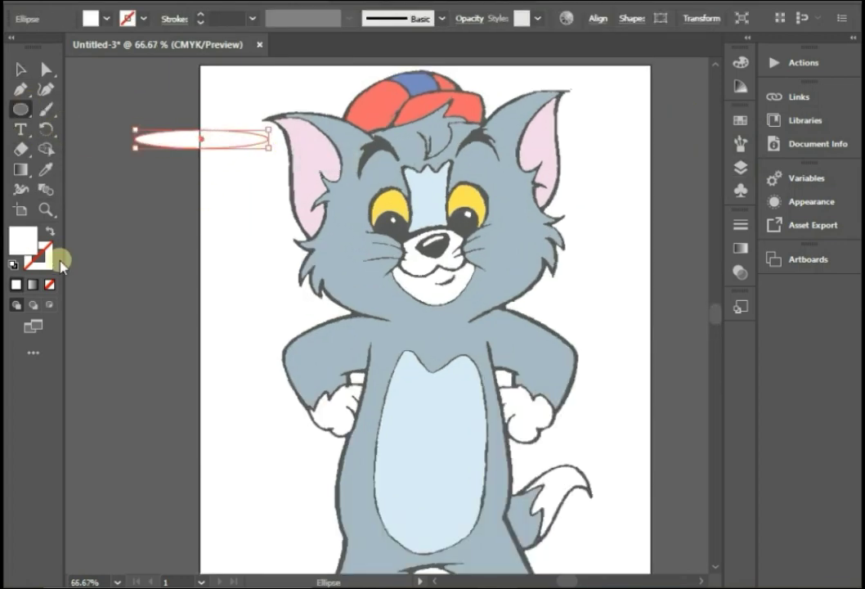
click(12, 266)
click(50, 231)
click(20, 69)
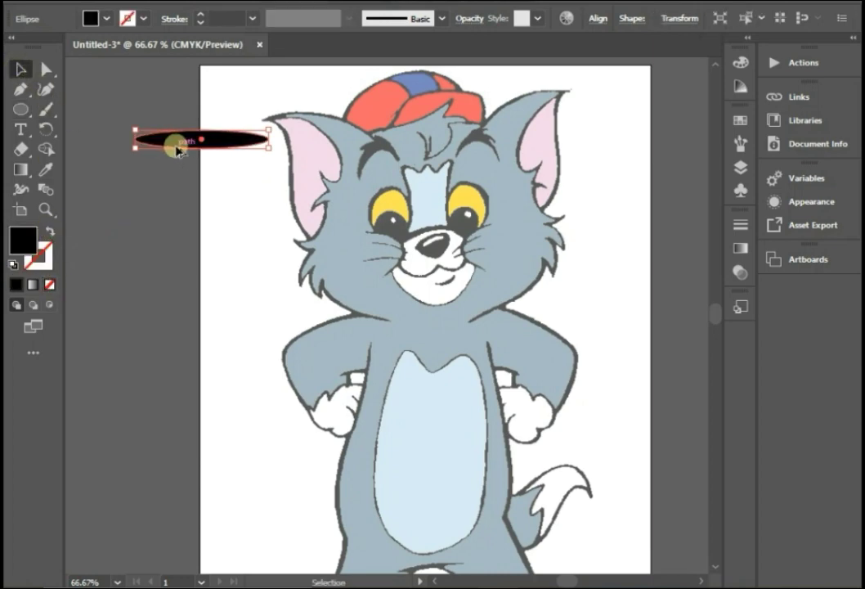
alt+scroll(174, 144, up, 3)
drag(256, 153, 254, 103)
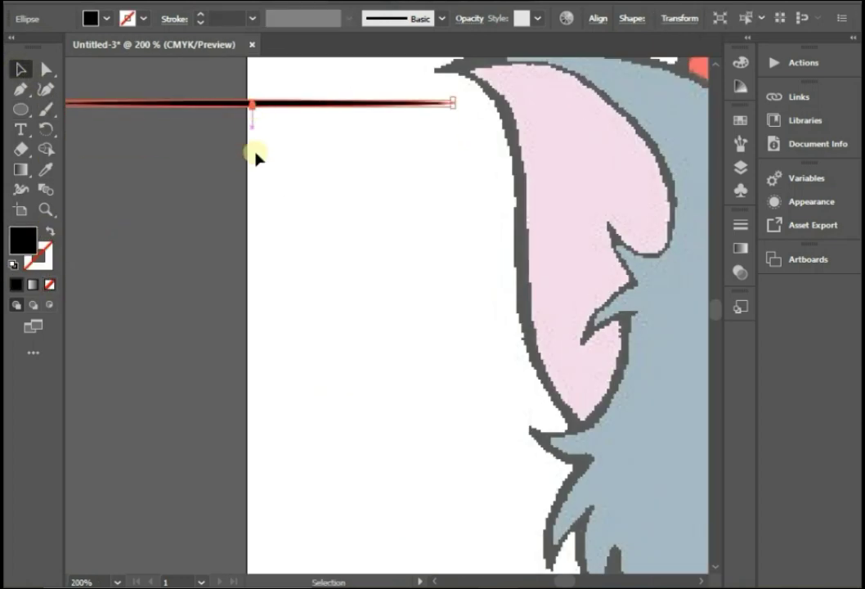
key(ctrl+0)
Step: Turn the thin black line into a new Art Brush with Tints colourization
click(741, 143)
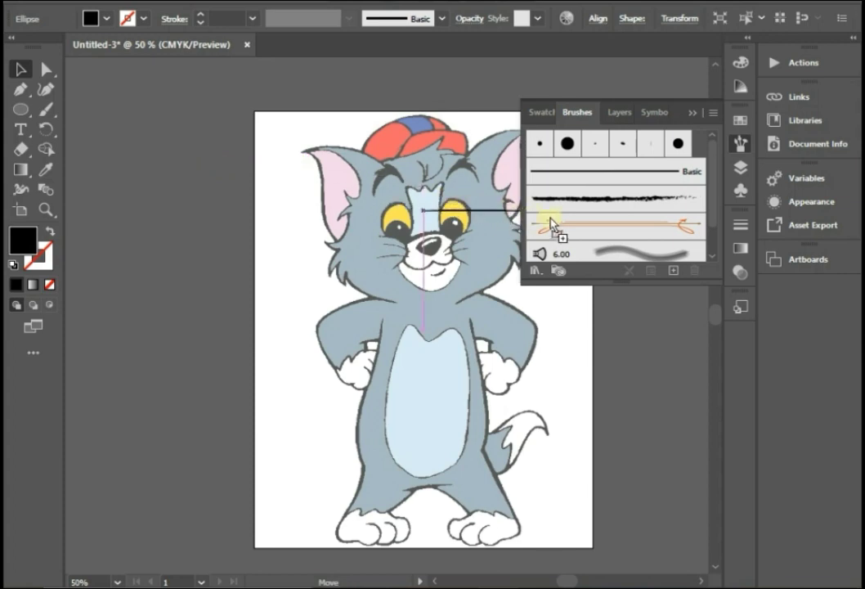
drag(291, 168, 546, 218)
click(331, 335)
click(392, 408)
click(544, 347)
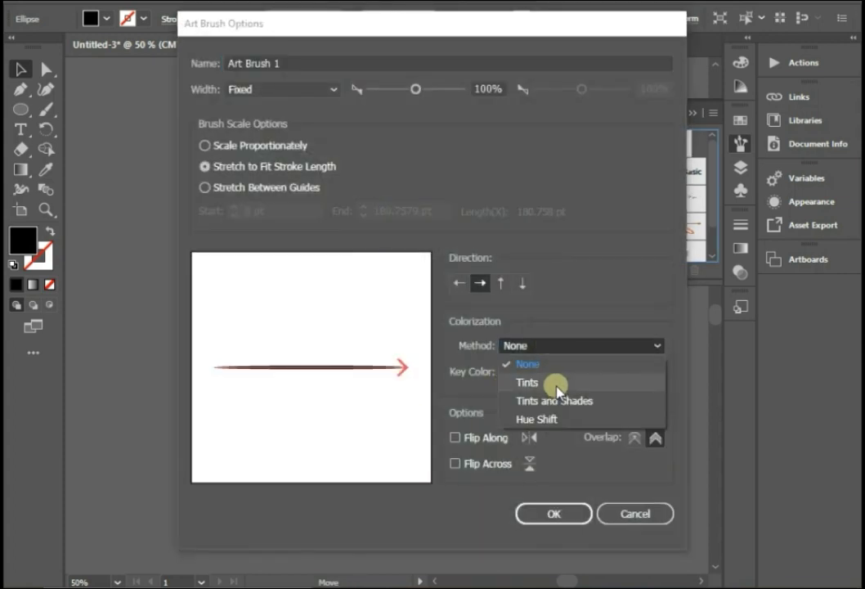
click(554, 385)
click(564, 514)
click(699, 127)
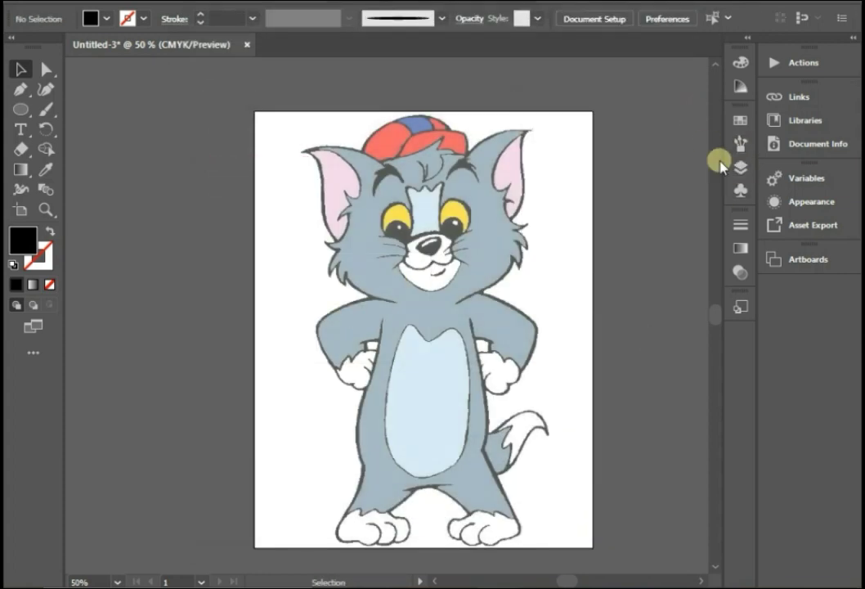
click(740, 167)
click(705, 111)
click(43, 109)
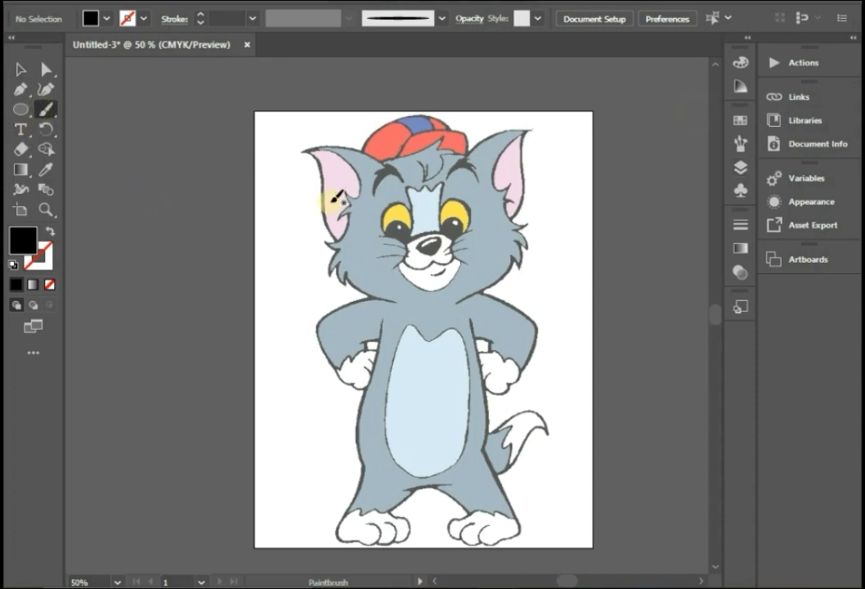
Step: Trace the right ear's outer edge as a 2 pt brush stroke, then its inner edge
scroll(486, 193, up, 2)
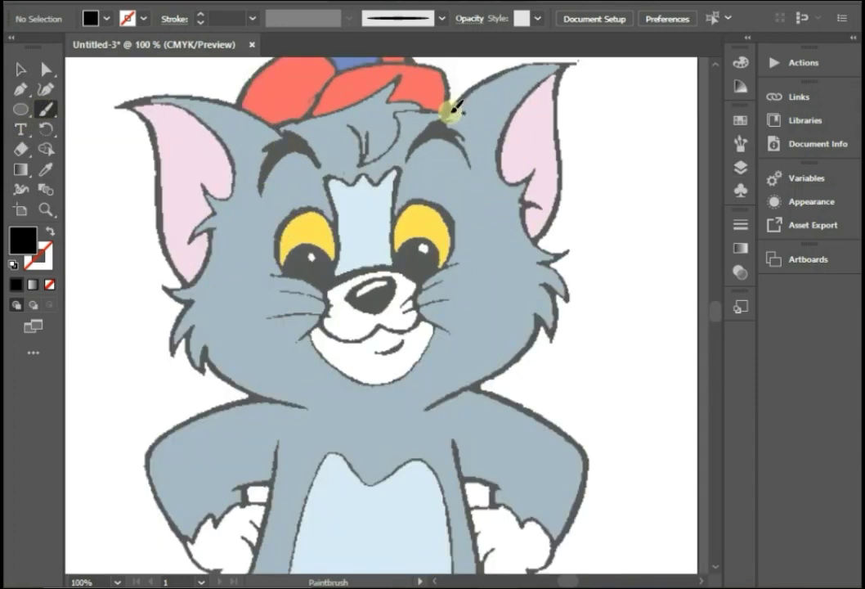
drag(446, 131, 436, 170)
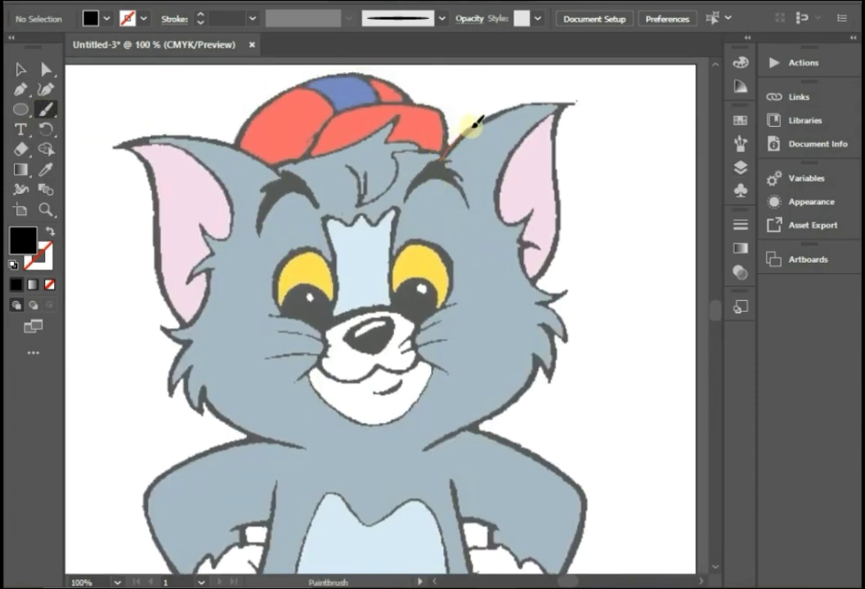
drag(501, 111, 577, 102)
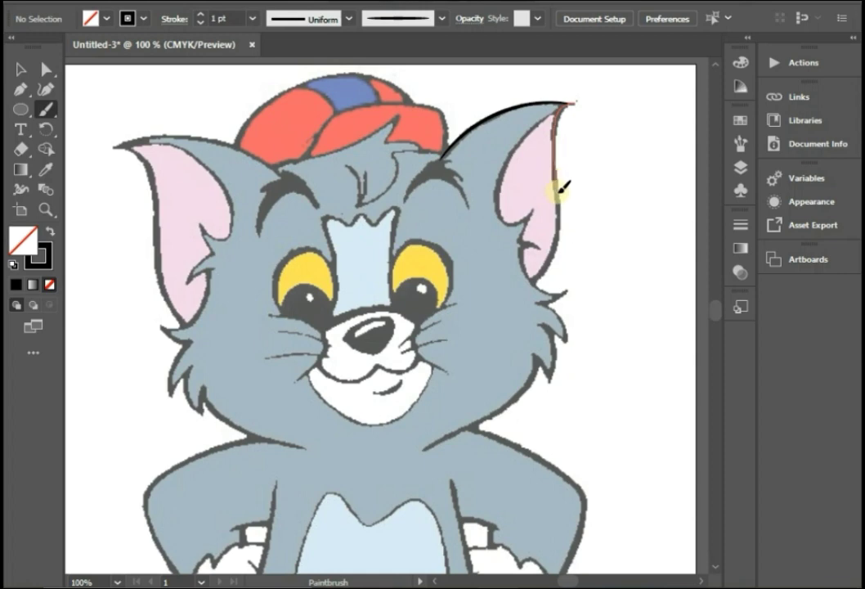
drag(533, 280, 535, 282)
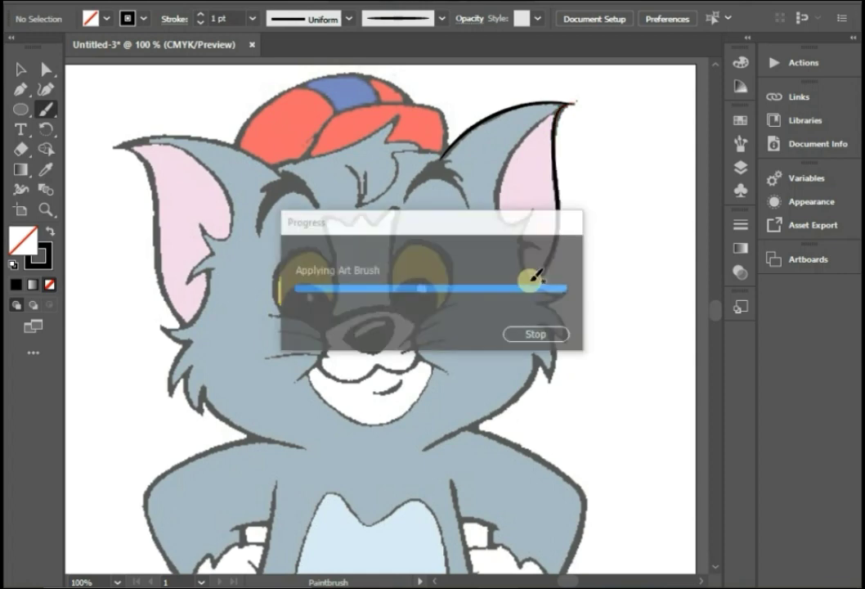
key(v)
click(556, 110)
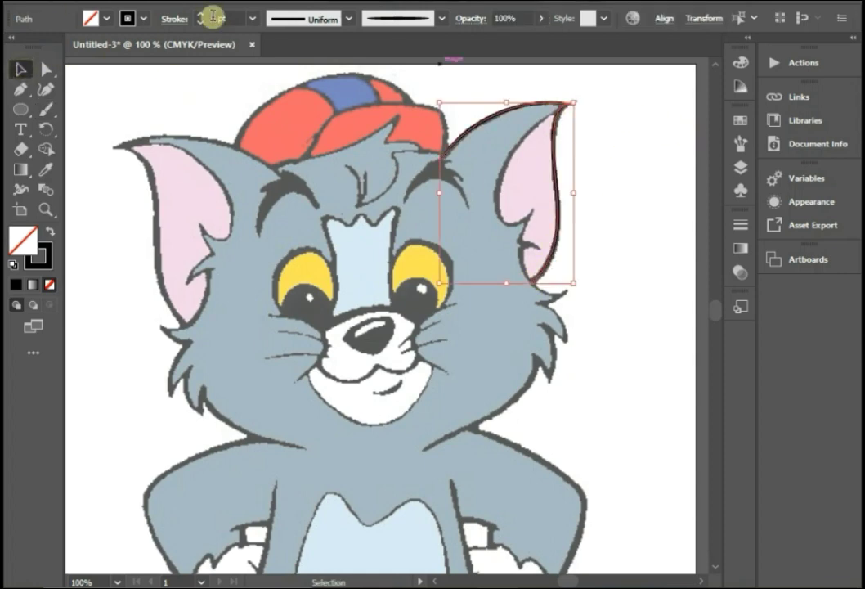
click(200, 13)
click(100, 145)
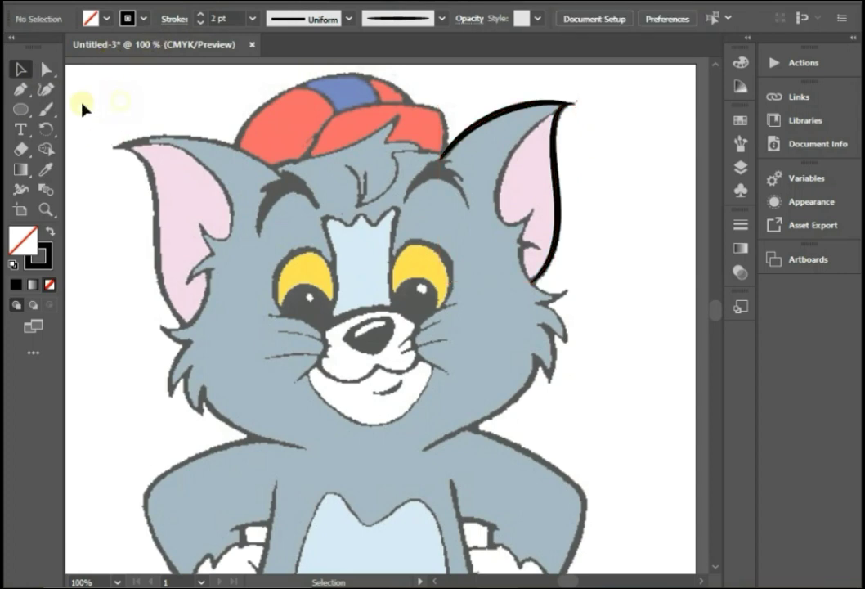
click(45, 109)
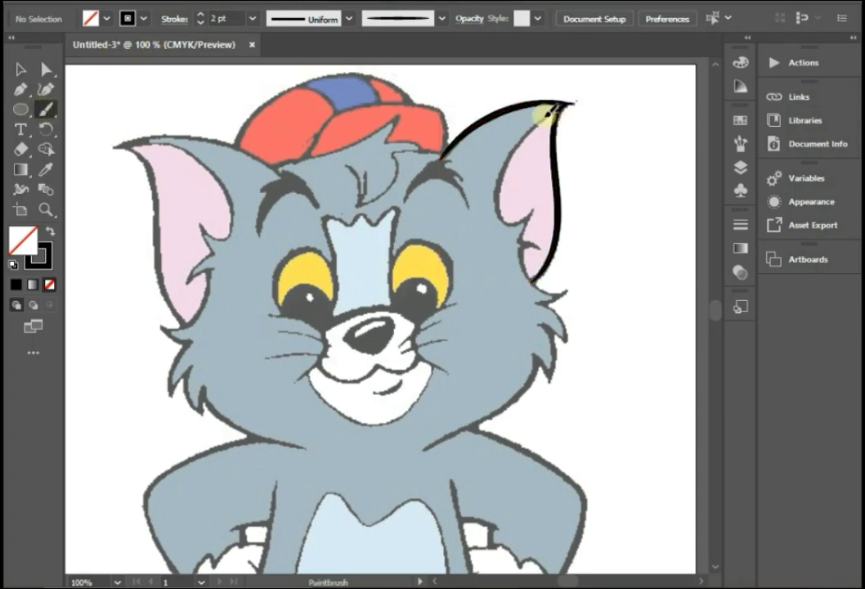
mouse_move(510, 156)
mouse_down()
mouse_move(500, 187)
mouse_move(531, 215)
mouse_move(518, 245)
mouse_up()
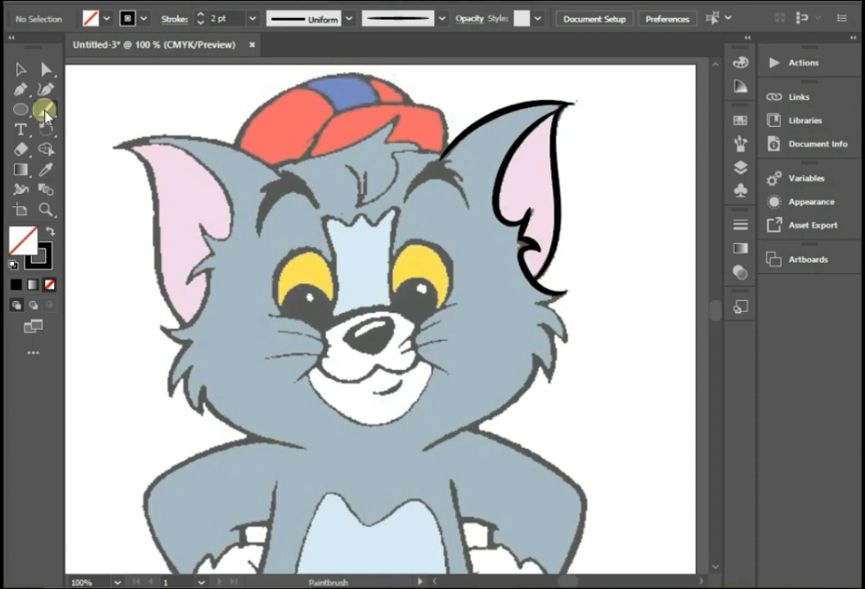
Step: Brush the ear's lower edge and the right cheek fur down to the neck
click(21, 68)
click(533, 245)
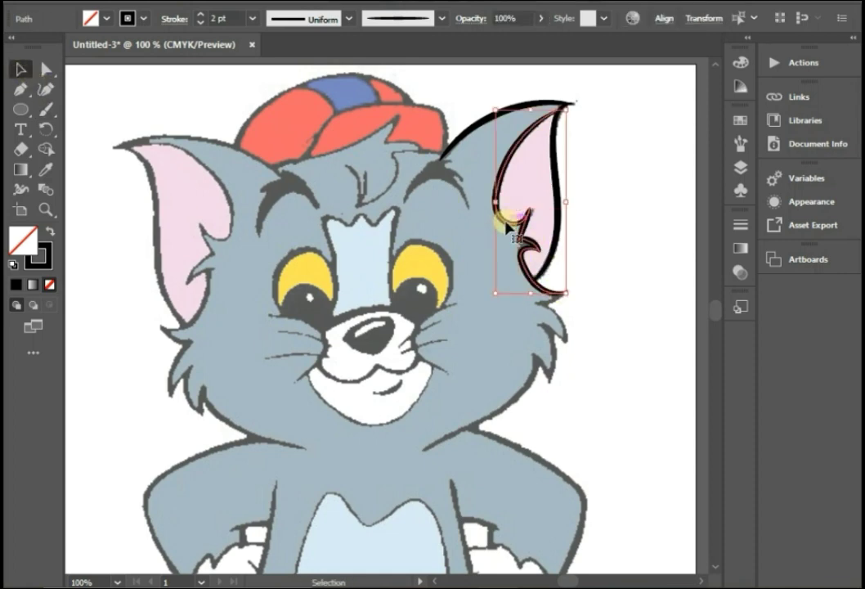
click(411, 286)
scroll(411, 286, down, 1)
key(b)
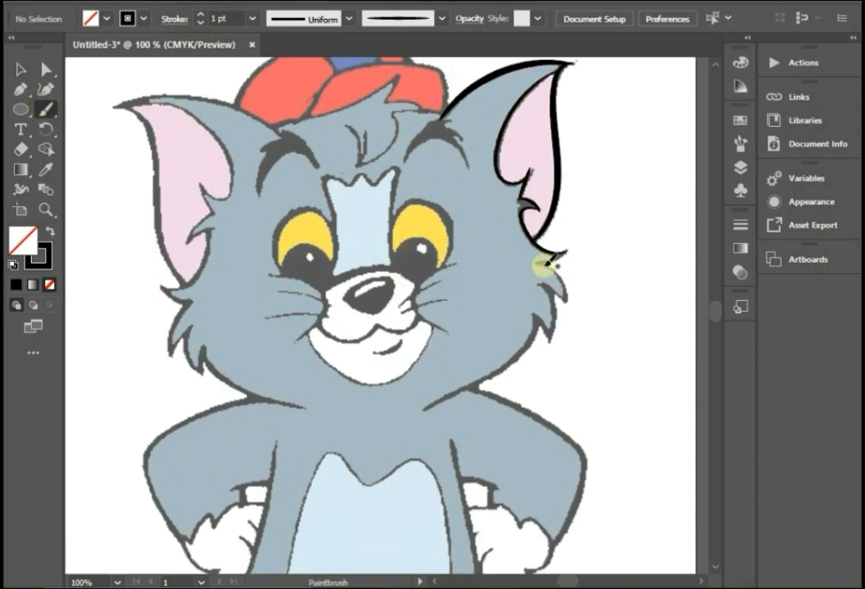
drag(547, 260, 548, 269)
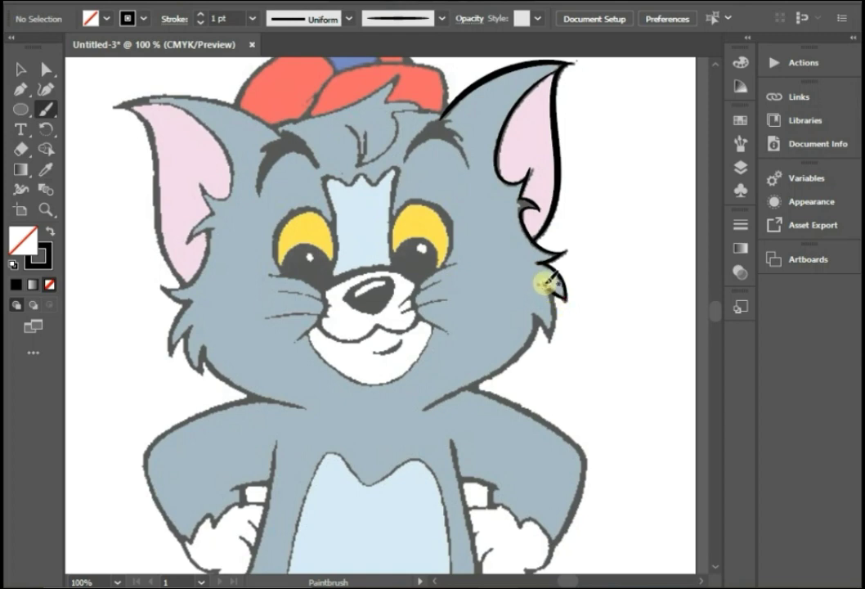
drag(550, 292, 549, 324)
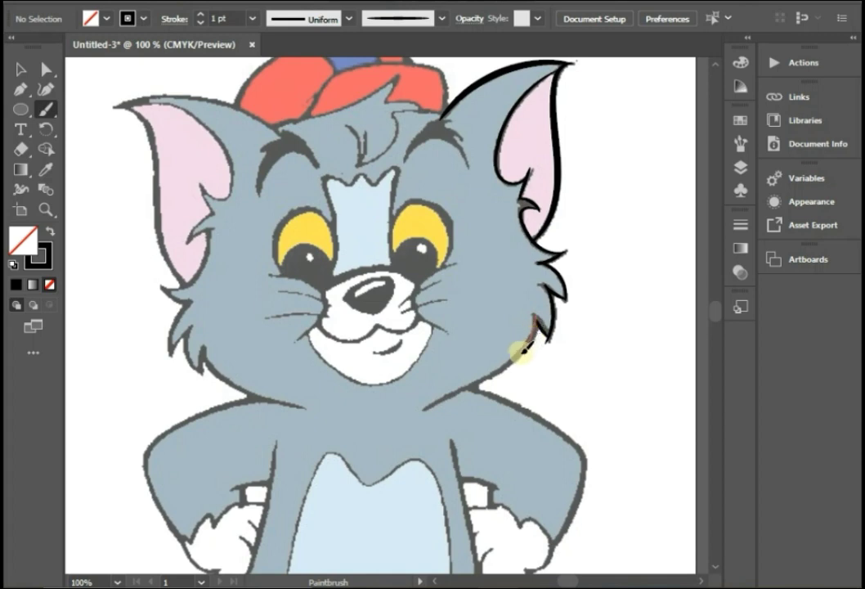
drag(524, 350, 441, 397)
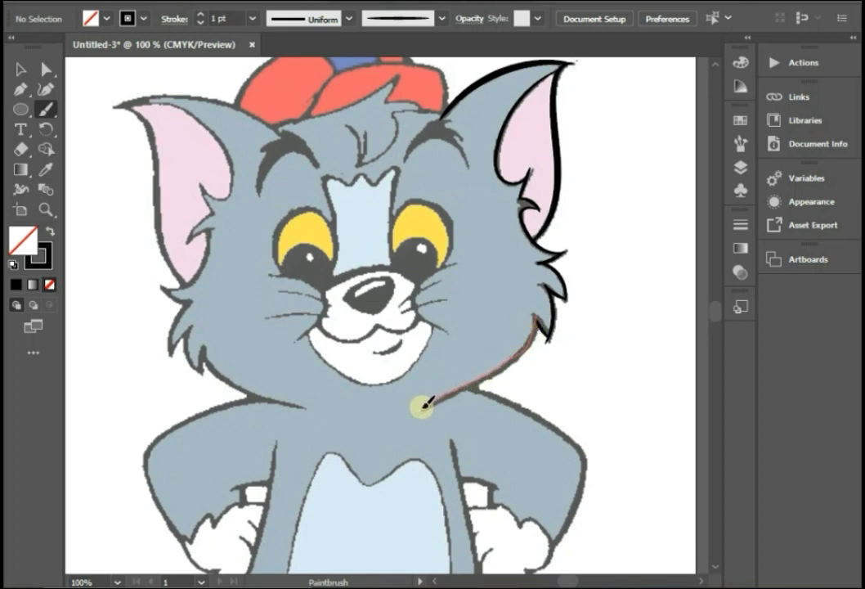
Step: Thicken the cheek stroke to 2 pt and zoom out to see more of the cat
click(18, 68)
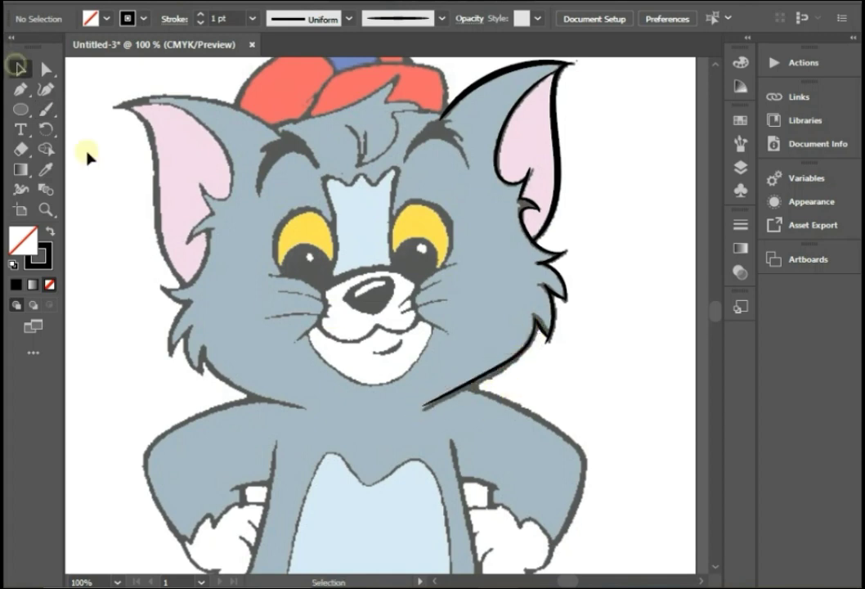
click(517, 349)
click(200, 13)
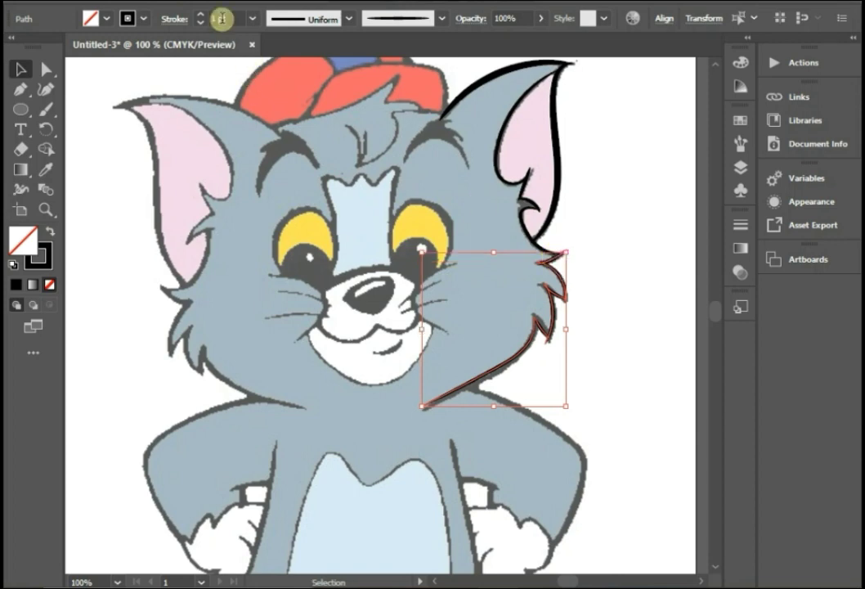
click(555, 391)
key(ctrl+minus)
drag(529, 316, 526, 307)
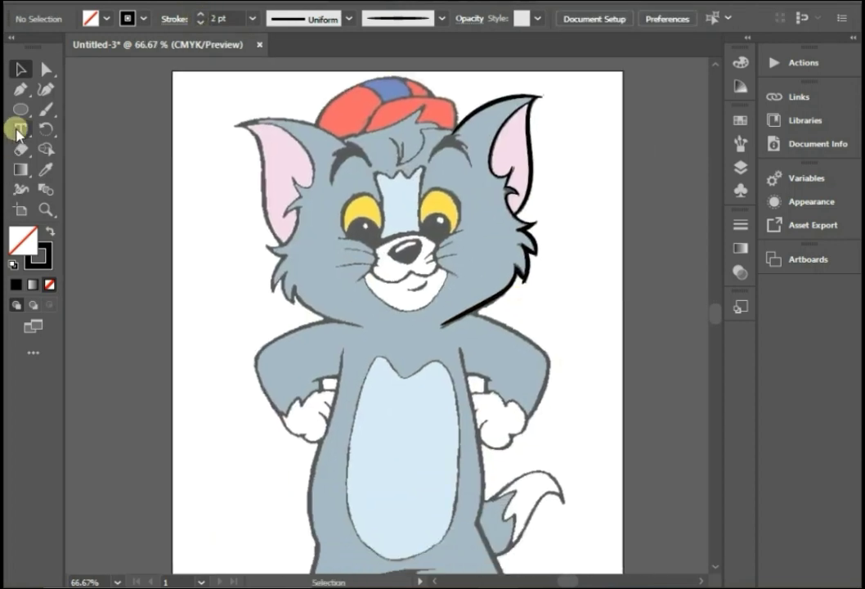
Step: Brush a black line along the cap's lower edge toward the brow
click(46, 108)
scroll(460, 141, up, 1)
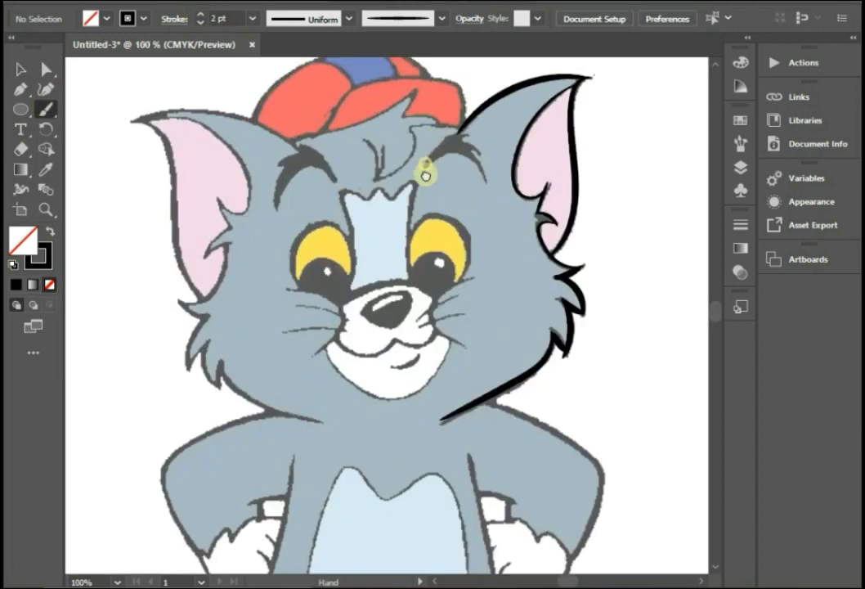
drag(309, 168, 412, 130)
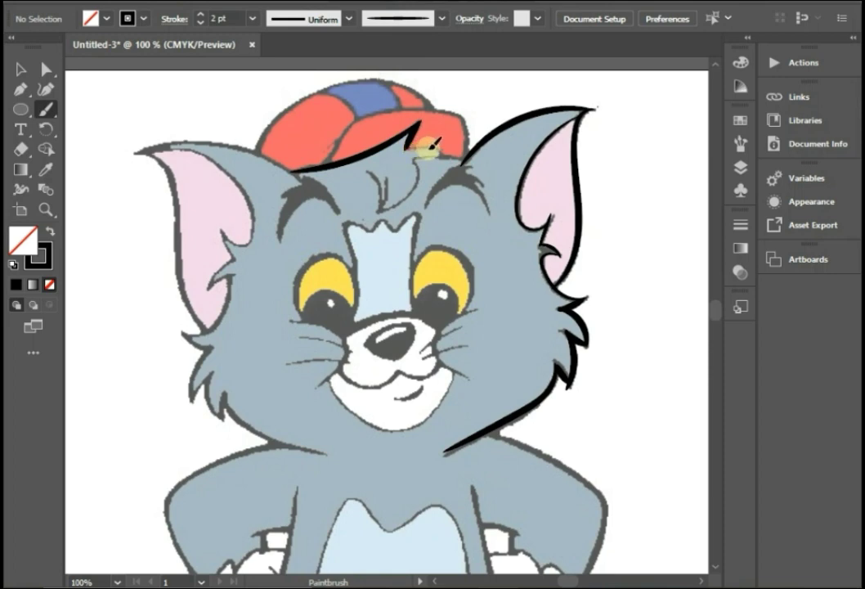
drag(446, 154, 468, 163)
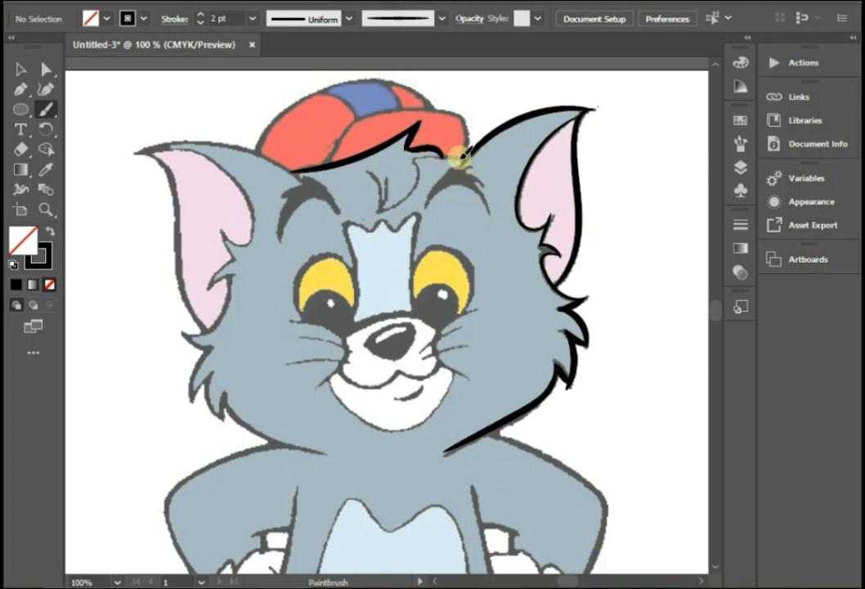
click(17, 67)
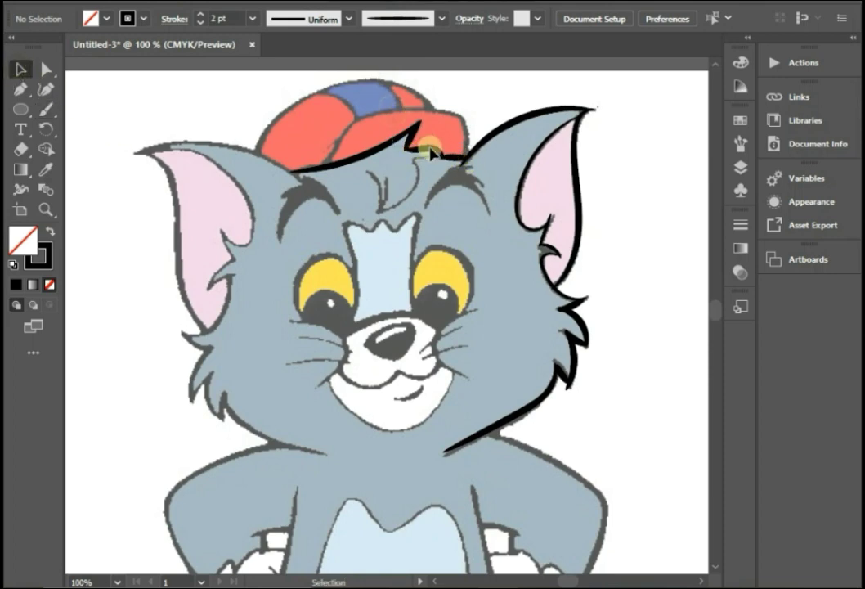
click(357, 124)
click(193, 72)
Step: Add a hair stroke from the cap down to the forehead and zoom out to the whole cat
click(45, 109)
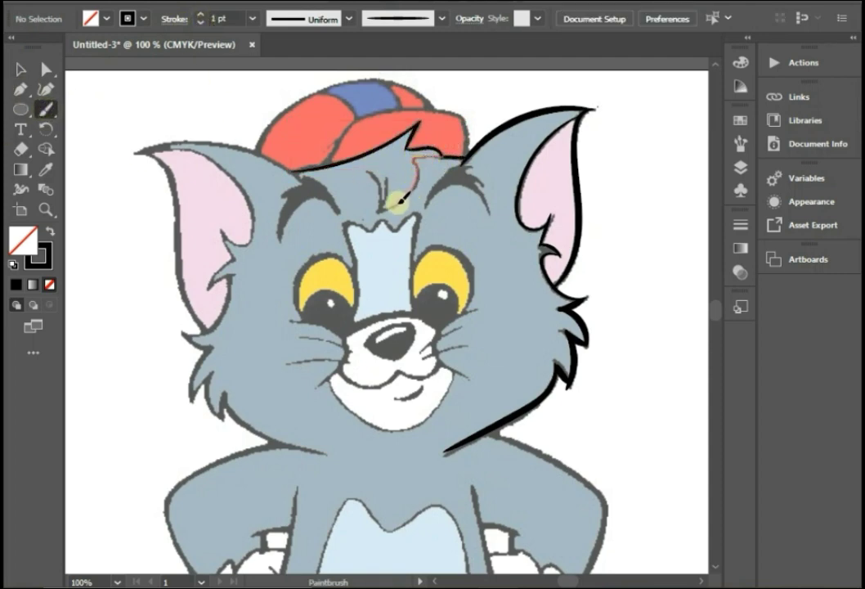
drag(381, 208, 381, 163)
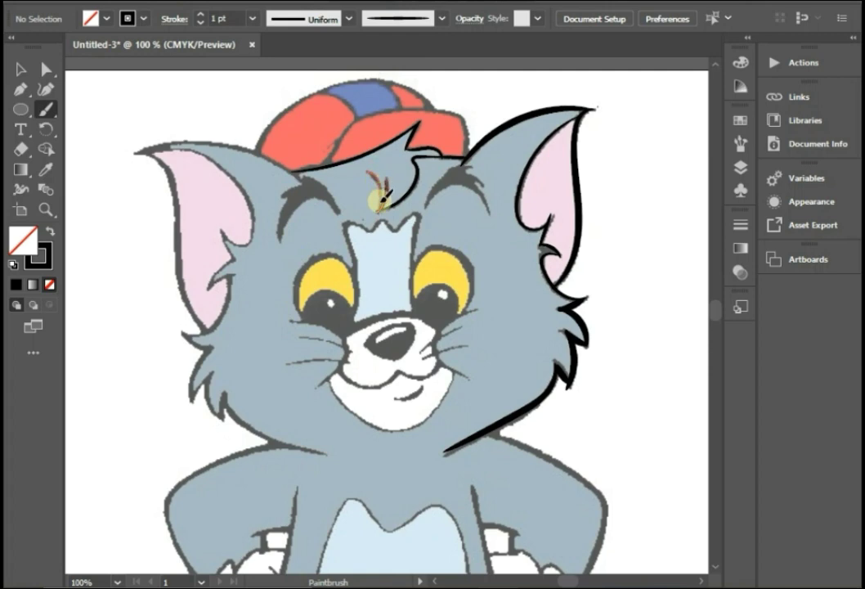
click(20, 69)
key(ctrl+minus)
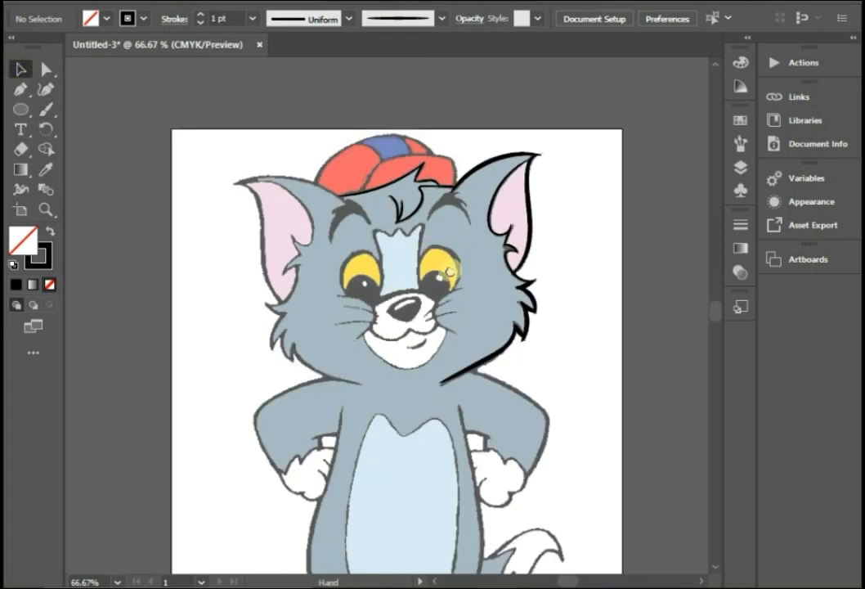
Step: Check the reference layer's visibility, then pen-draw the right eyebrow as a closed curved path
click(743, 168)
click(535, 154)
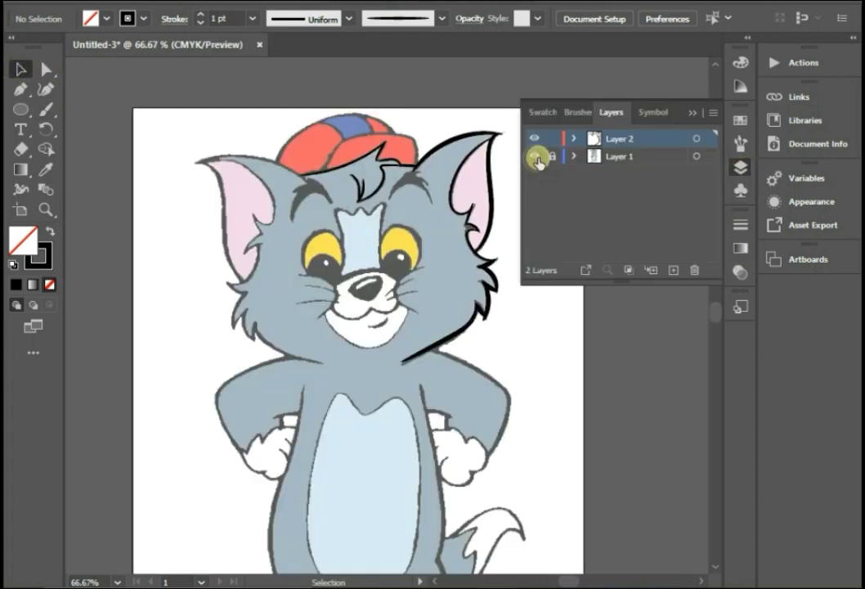
click(20, 89)
key(ctrl+plus)
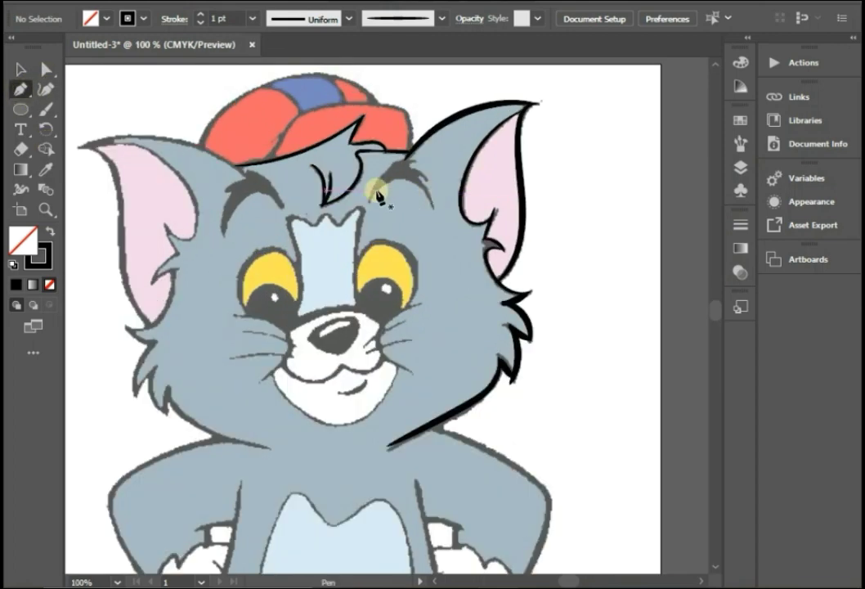
click(369, 199)
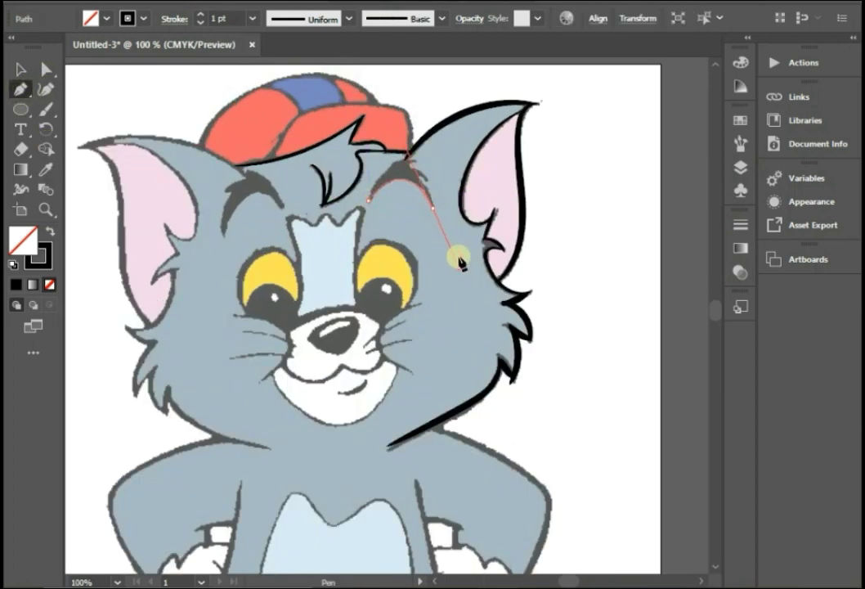
mouse_move(460, 262)
mouse_down()
mouse_move(434, 206)
mouse_move(403, 173)
mouse_up()
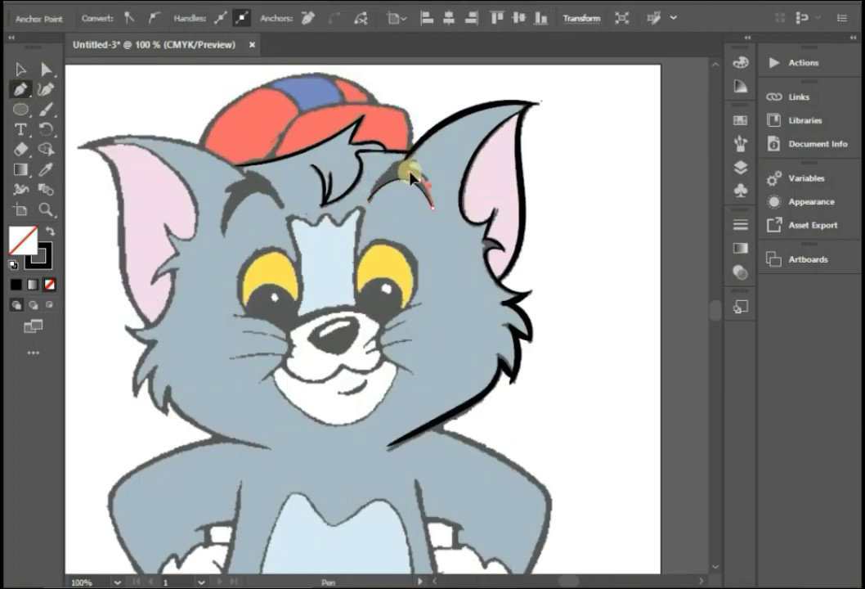
key(ctrl+plus)
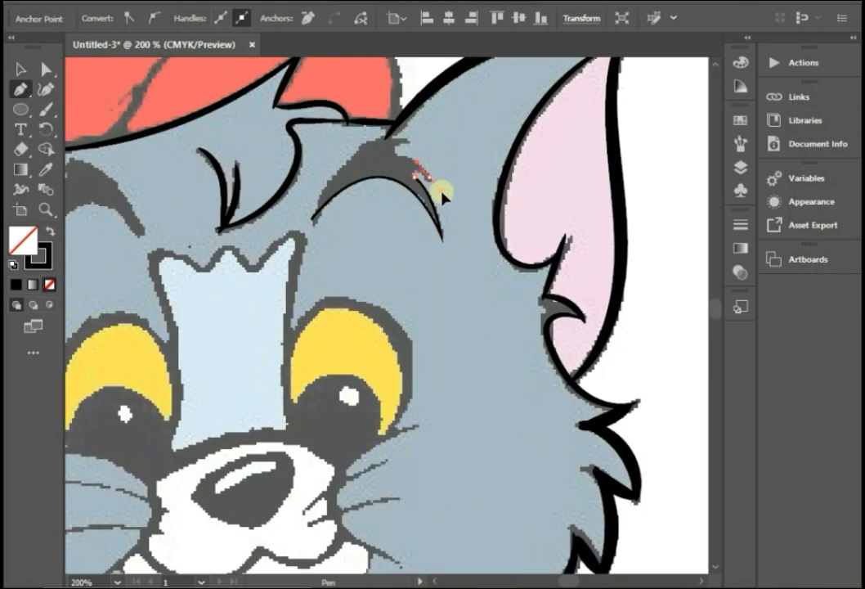
mouse_move(429, 183)
mouse_down()
mouse_move(368, 148)
mouse_move(417, 149)
mouse_move(307, 219)
mouse_move(311, 232)
mouse_up()
Step: Fill the right eyebrow solid black, deselect it and zoom out to the whole cat
click(45, 70)
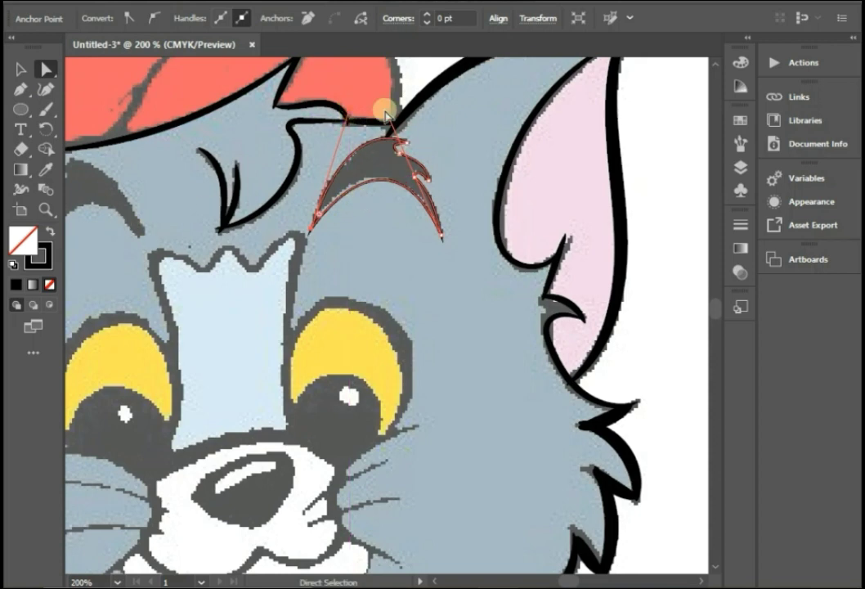
click(51, 231)
key(ctrl+shift+a)
key(ctrl+1)
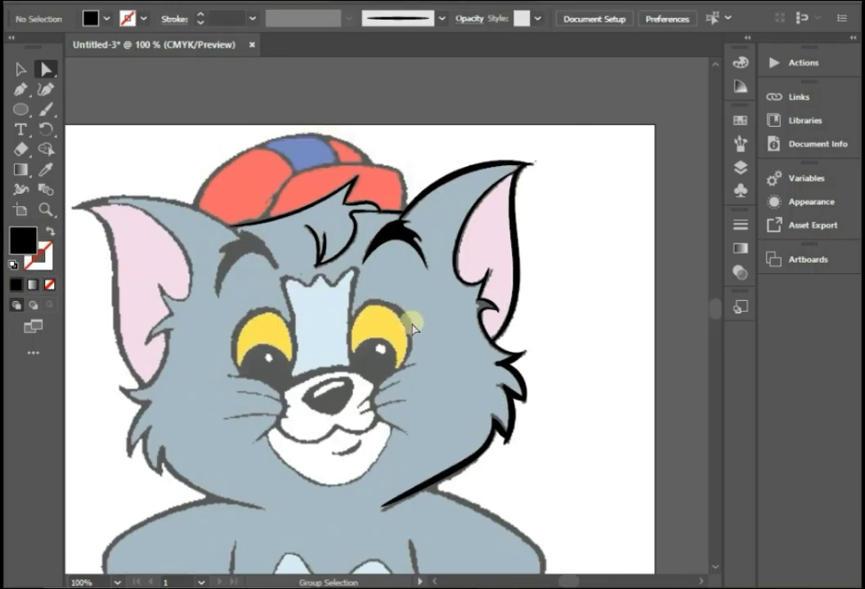
drag(413, 327, 435, 299)
key(ctrl+minus)
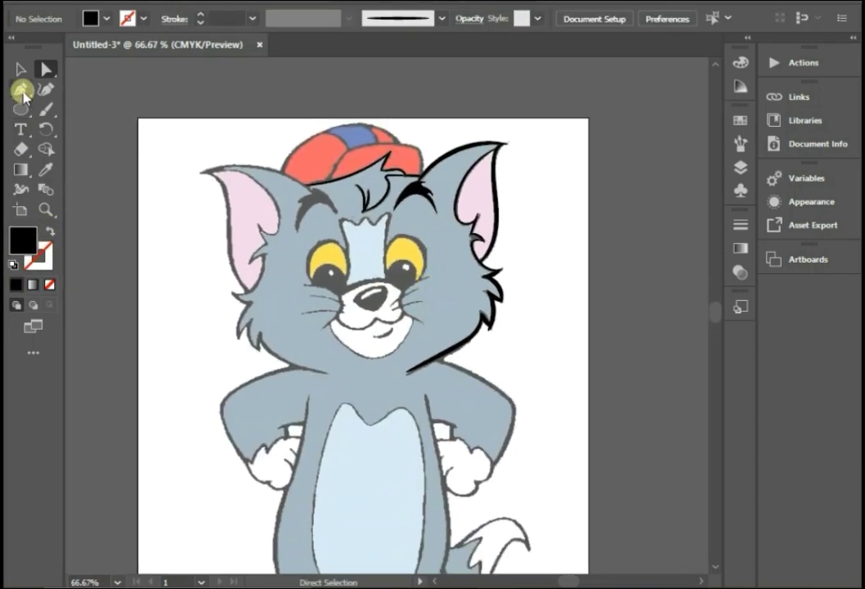
Step: Pen-draw the left eyebrow as a closed curved path
click(21, 89)
key(ctrl+1)
mouse_move(350, 206)
mouse_down()
mouse_move(296, 237)
mouse_move(279, 272)
mouse_up()
click(304, 168)
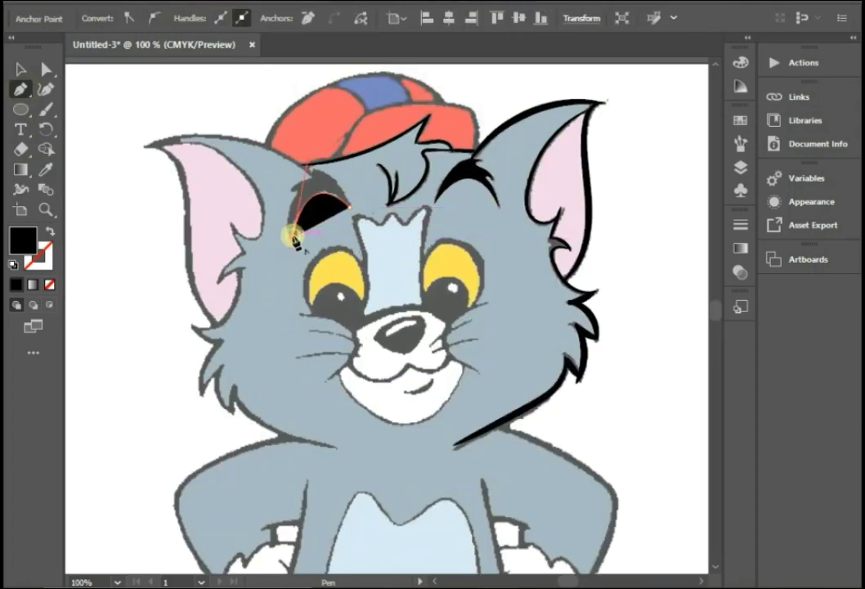
key(shift+x)
drag(296, 194, 298, 196)
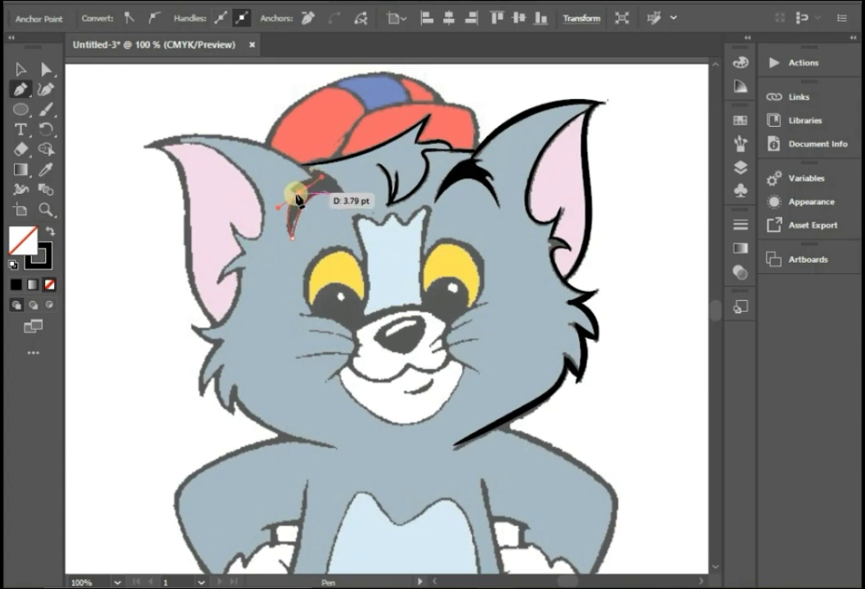
scroll(298, 197, up, 1)
mouse_move(298, 196)
mouse_down()
mouse_move(318, 166)
mouse_move(316, 156)
mouse_up()
drag(375, 214, 384, 262)
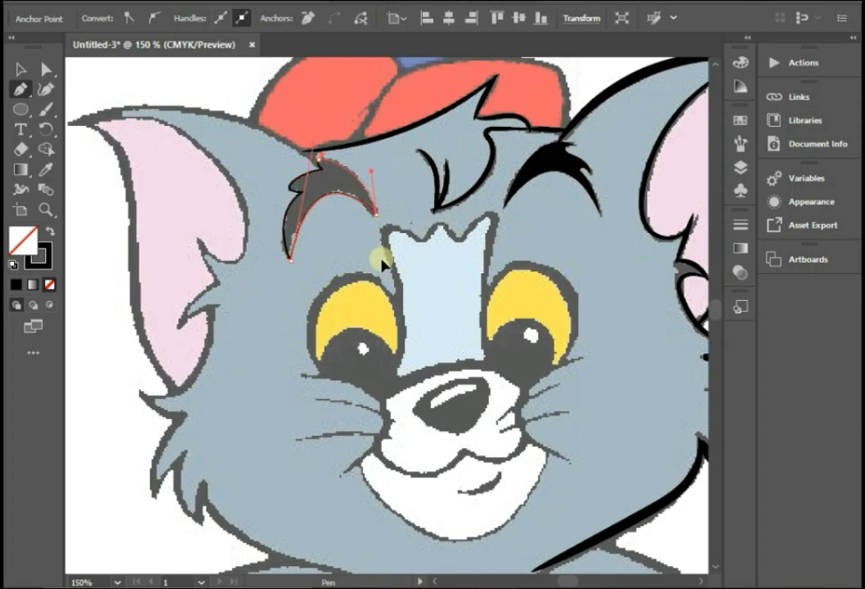
Step: Adjust the left eyebrow's right anchor and fill the shape solid black
click(48, 70)
scroll(373, 210, up, 1)
drag(375, 214, 376, 218)
click(50, 232)
click(281, 289)
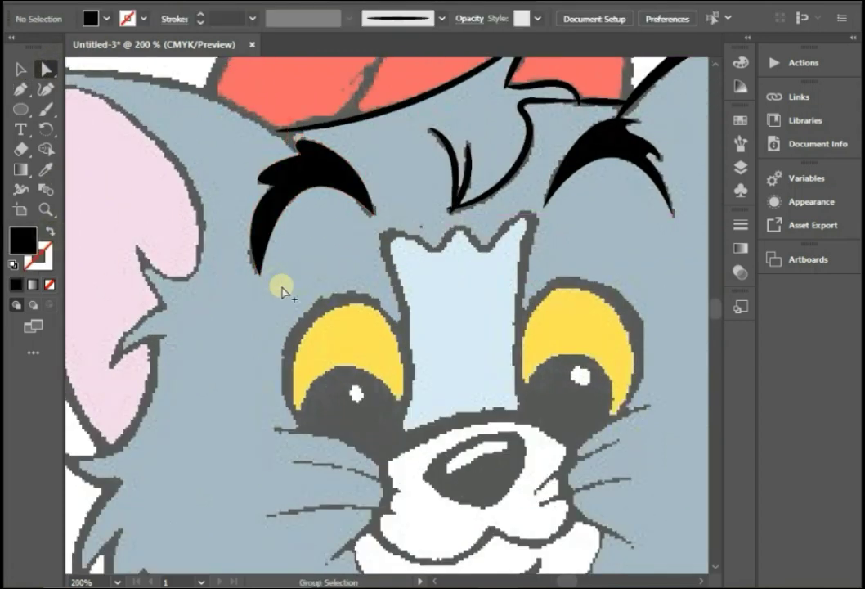
scroll(281, 289, down, 1)
scroll(282, 289, down, 2)
Step: Brush a 2 pt line over the head to the left ear tip
key(b)
scroll(311, 200, up, 1)
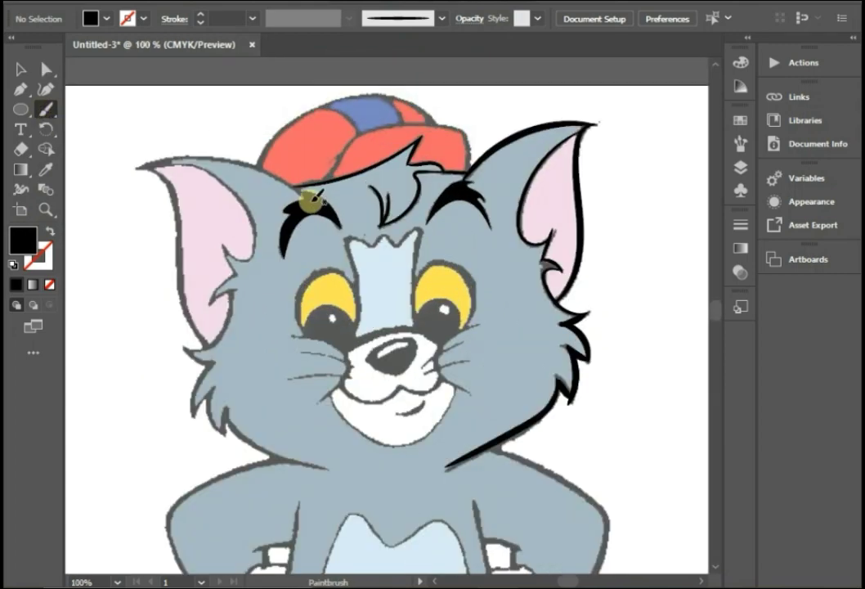
drag(283, 178, 179, 152)
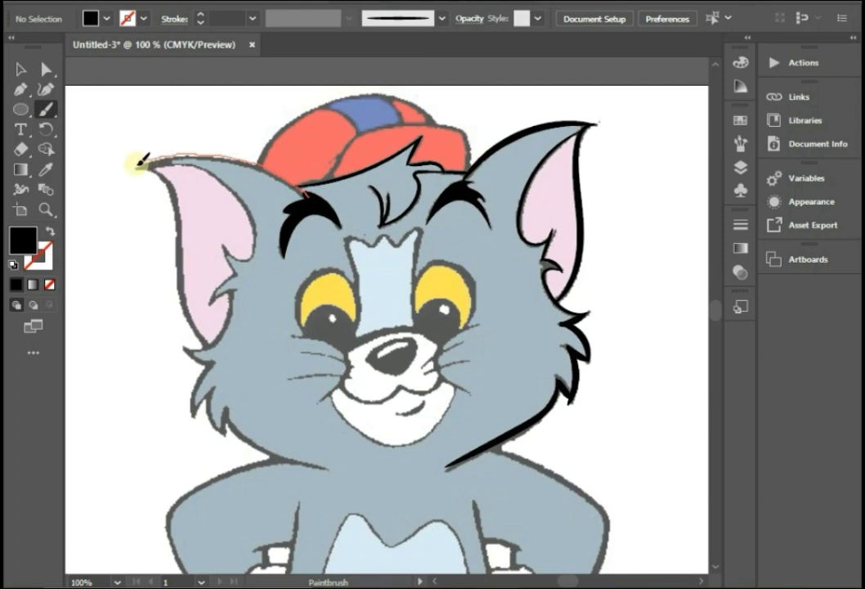
scroll(386, 245, down, 2)
click(18, 69)
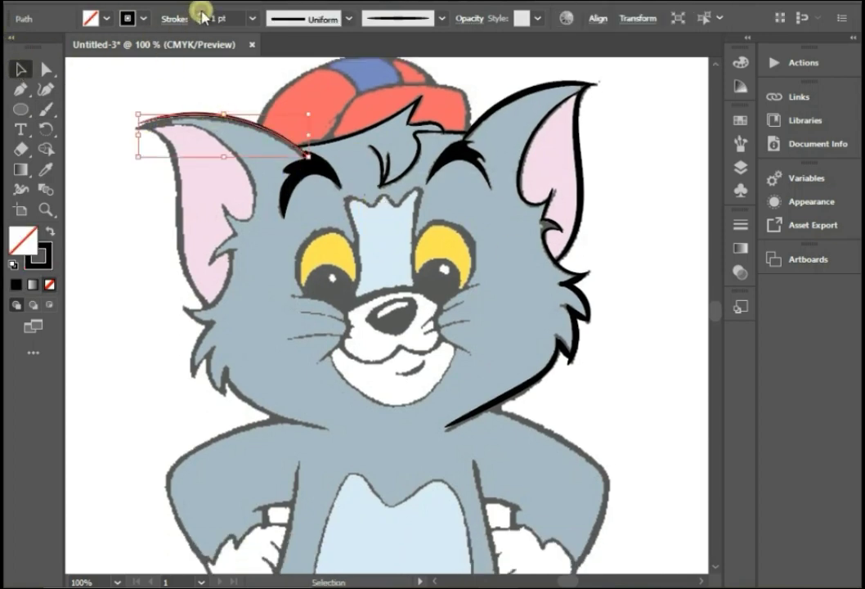
click(200, 14)
click(190, 176)
click(45, 109)
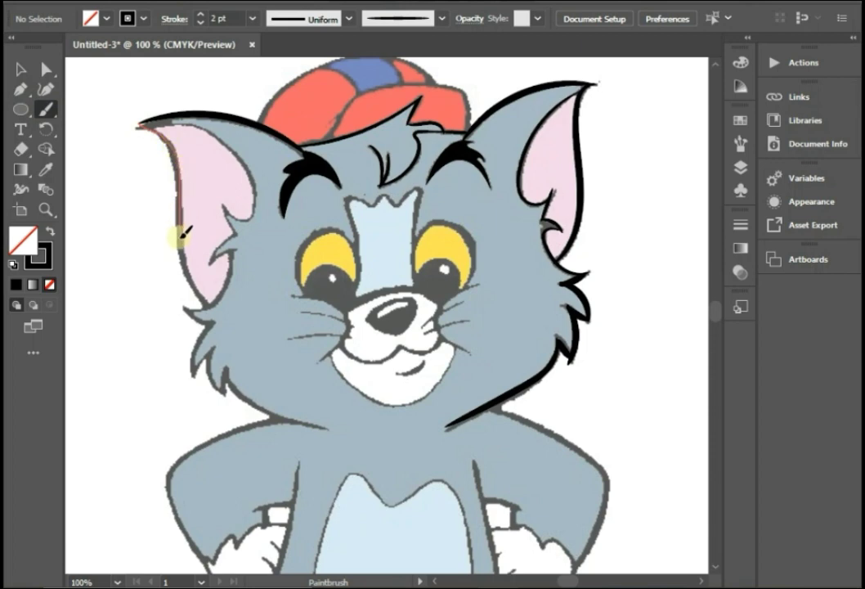
Step: Trace the left ear's outer edge, the fur tuft below it and the left cheek fur
drag(205, 301, 205, 301)
scroll(206, 301, down, 4)
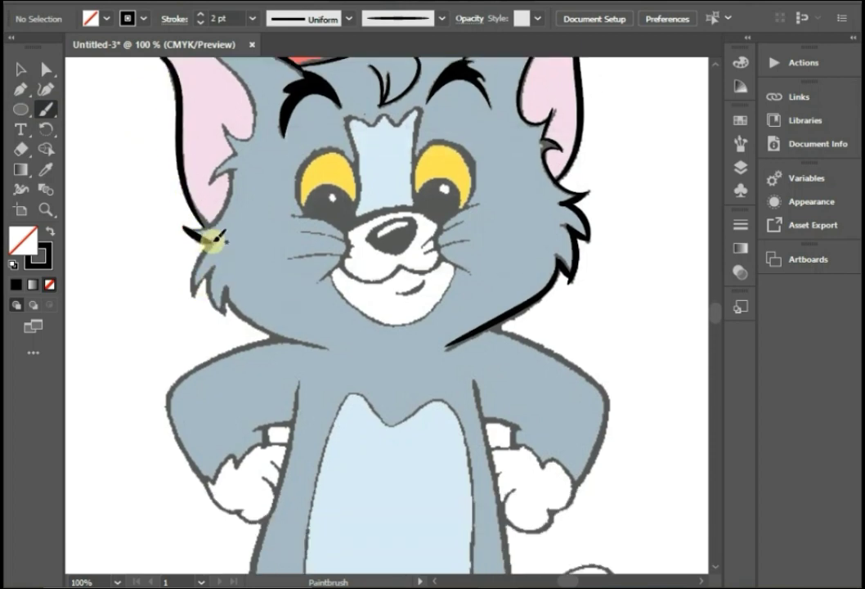
mouse_move(211, 238)
mouse_down()
mouse_move(199, 262)
mouse_move(227, 296)
mouse_up()
scroll(229, 303, down, 2)
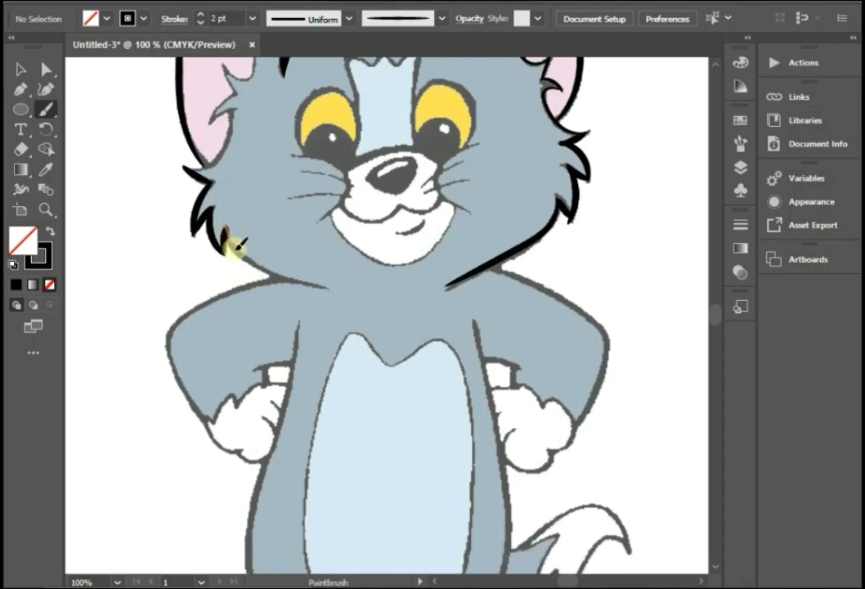
drag(264, 268, 288, 280)
Step: Set the line width to 1 pt and trace the left ear's inner edge
key(ctrl+minus)
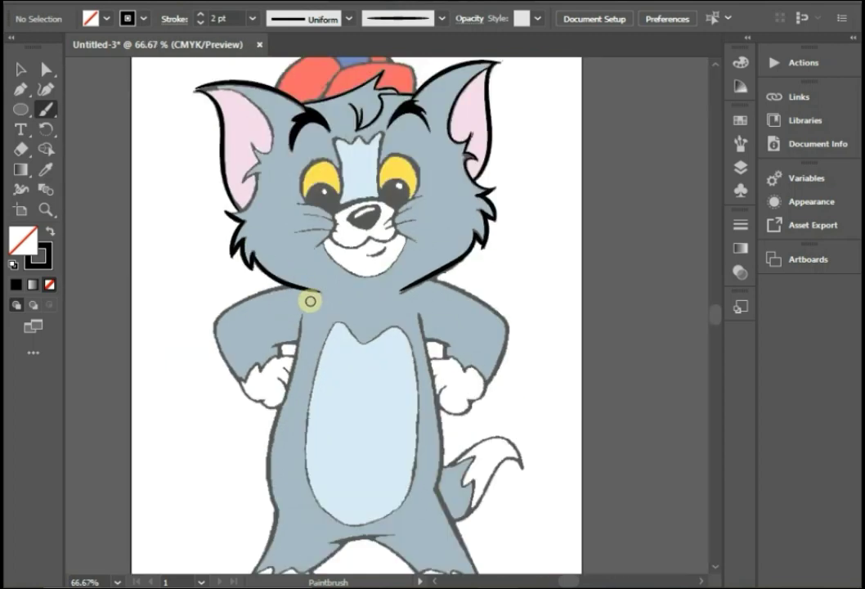
key(ctrl+minus)
click(201, 23)
key(ctrl+plus)
key(ctrl+plus)
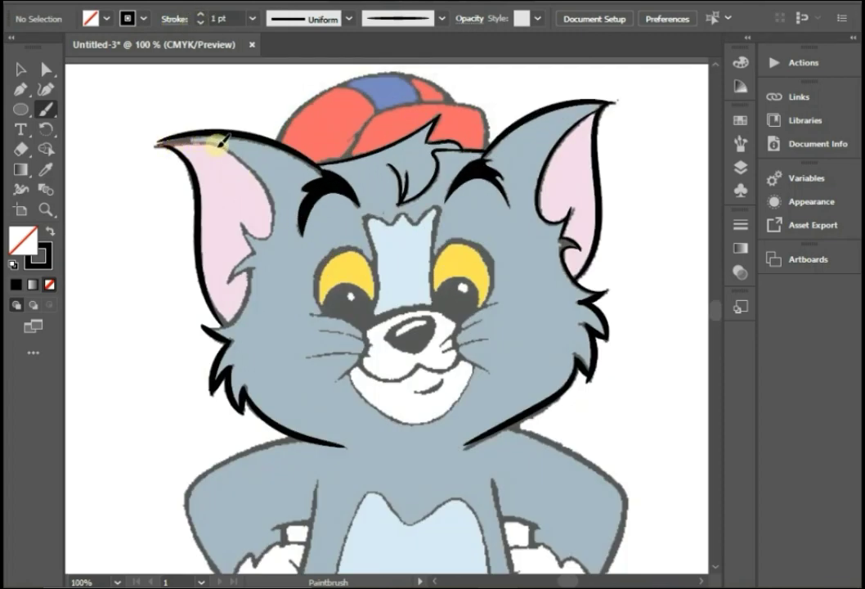
mouse_move(270, 187)
mouse_down()
mouse_move(280, 223)
mouse_move(246, 226)
mouse_up()
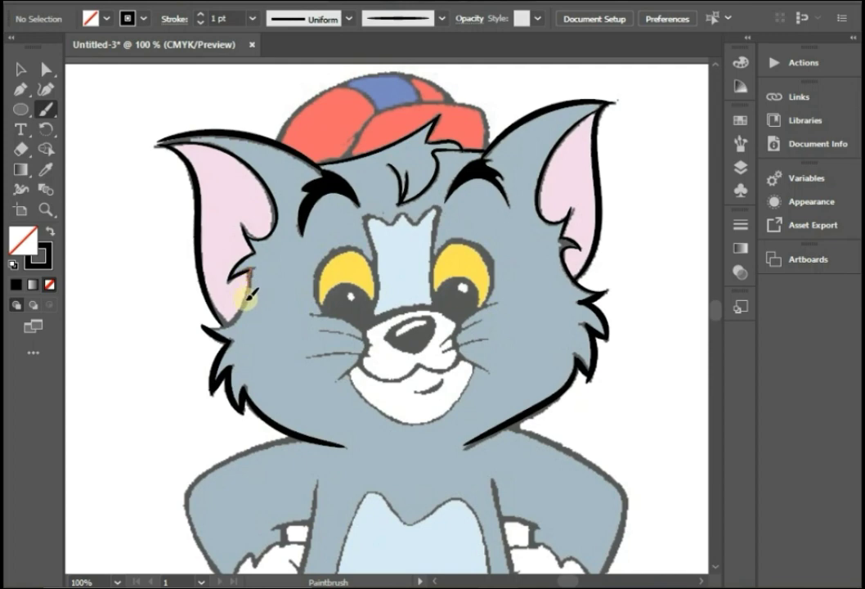
Step: Zoom out to the upper body and hide the coloured reference layer
click(20, 70)
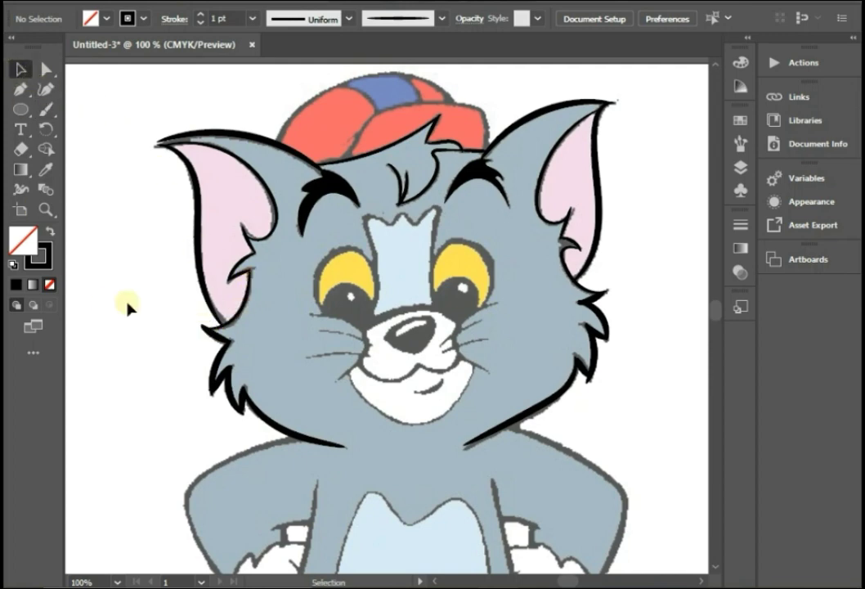
key(ctrl+minus)
click(741, 167)
click(536, 156)
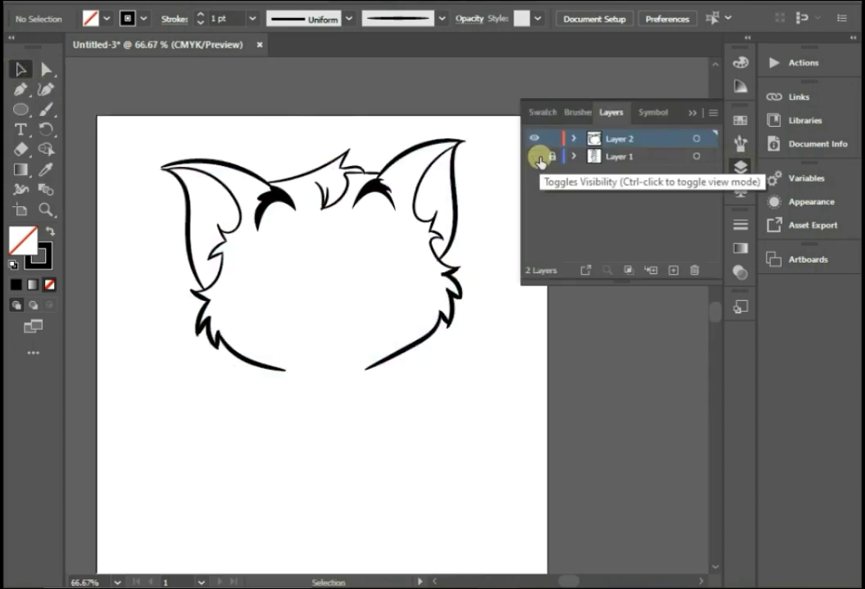
Step: Adjust the left ear tip anchor and reshape the hair line near the eyebrow
click(46, 70)
scroll(182, 167, up, 3)
drag(117, 170, 121, 174)
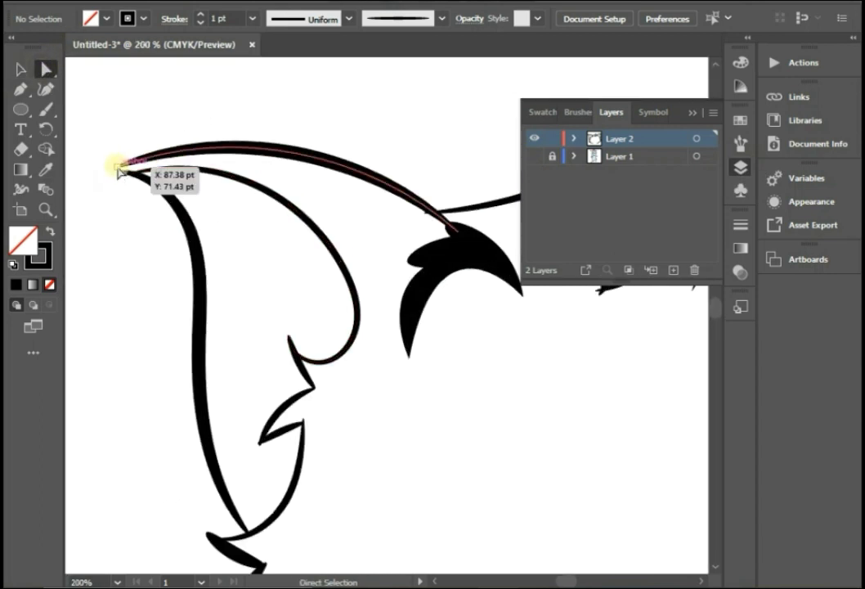
click(125, 228)
mouse_move(430, 220)
mouse_down()
mouse_move(343, 222)
mouse_move(353, 221)
mouse_up()
Step: Move the hair tuft anchor to reshape the tuft
scroll(367, 332, down, 2)
scroll(338, 284, down, 1)
scroll(360, 237, up, 3)
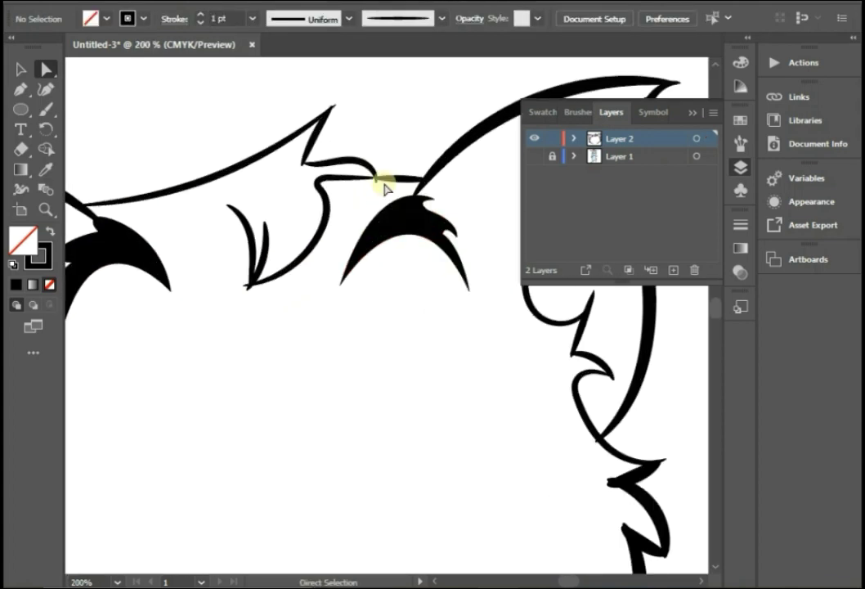
click(375, 178)
mouse_move(376, 187)
mouse_down()
mouse_move(379, 173)
mouse_move(332, 175)
mouse_up()
click(367, 197)
Step: Nudge the tuft's upper and lower anchors, joining the hair line to the tuft tip
scroll(344, 180, up, 2)
click(335, 170)
click(329, 251)
scroll(327, 253, down, 1)
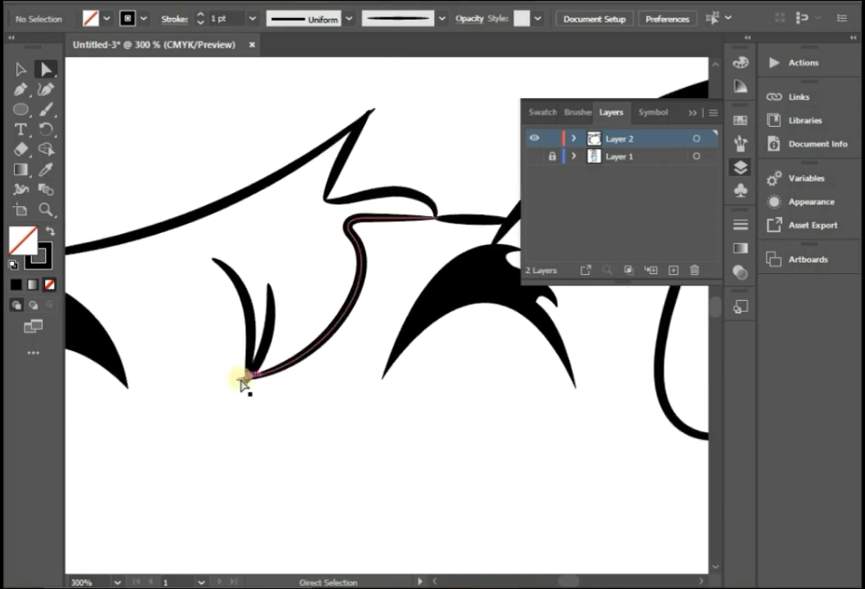
click(240, 383)
drag(239, 383, 241, 382)
click(270, 406)
Step: Select a segment of the right cheek fur to inspect it
scroll(289, 328, down, 3)
scroll(515, 376, down, 2)
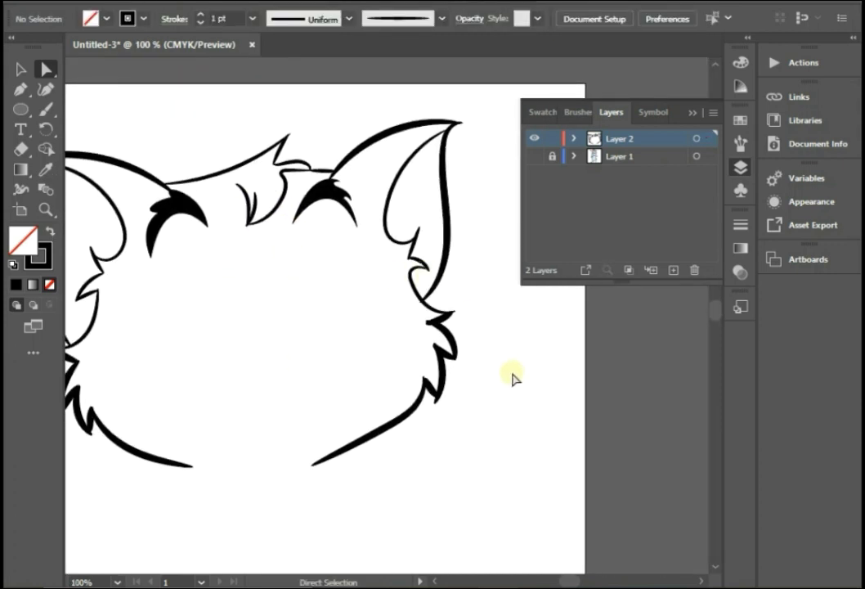
scroll(409, 381, up, 2)
click(409, 378)
scroll(265, 287, down, 2)
click(21, 69)
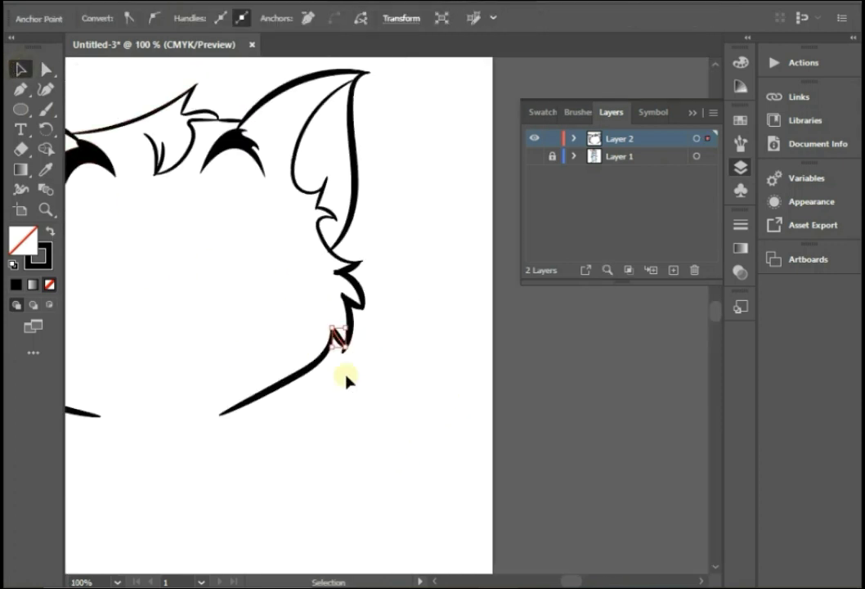
click(418, 415)
Step: Move the right cheek fur anchor up and pull the fur tip out to the right
scroll(444, 371, up, 1)
click(46, 70)
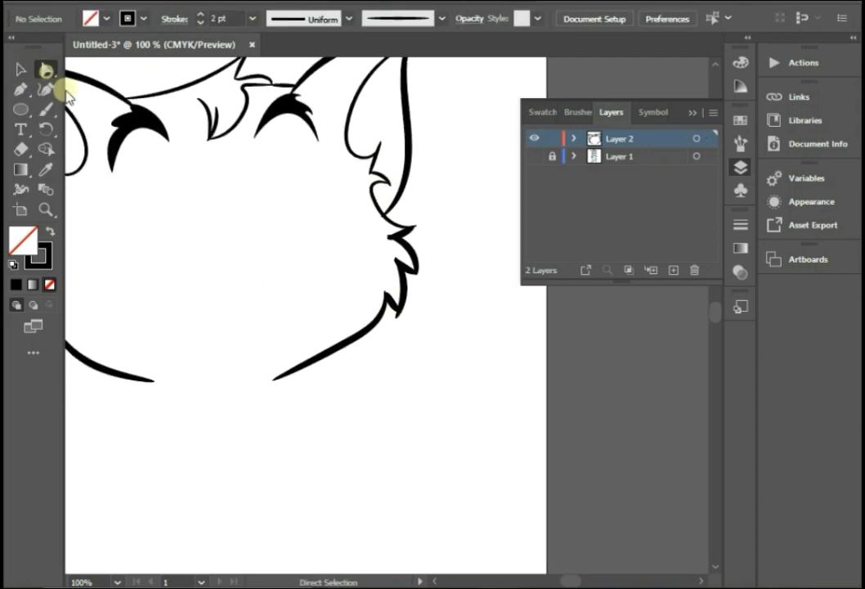
scroll(385, 225, up, 1)
drag(374, 226, 375, 229)
drag(376, 229, 362, 184)
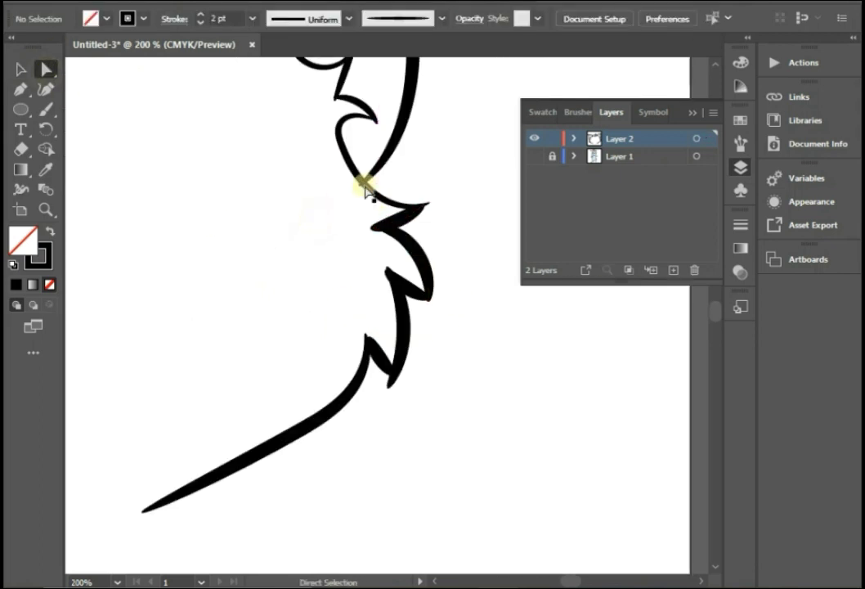
click(359, 186)
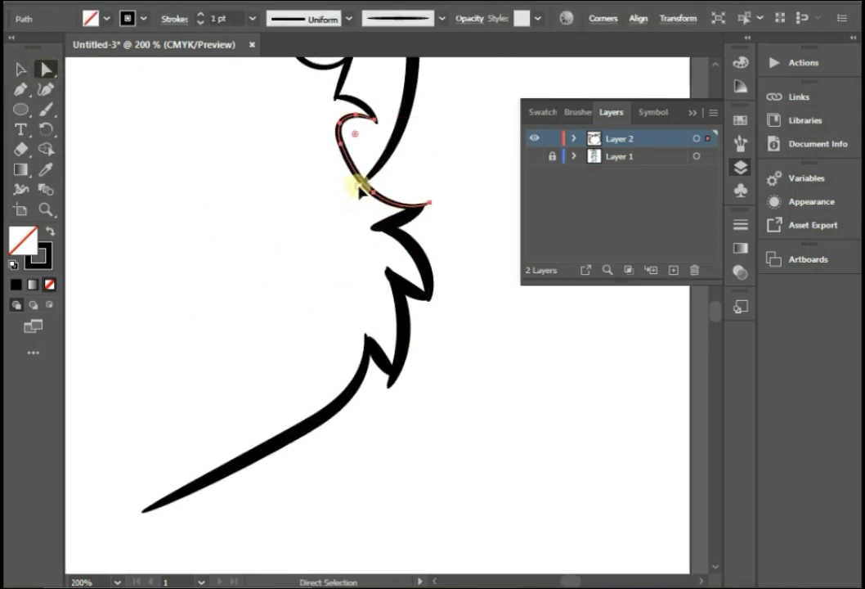
click(367, 193)
drag(367, 193, 424, 206)
click(429, 215)
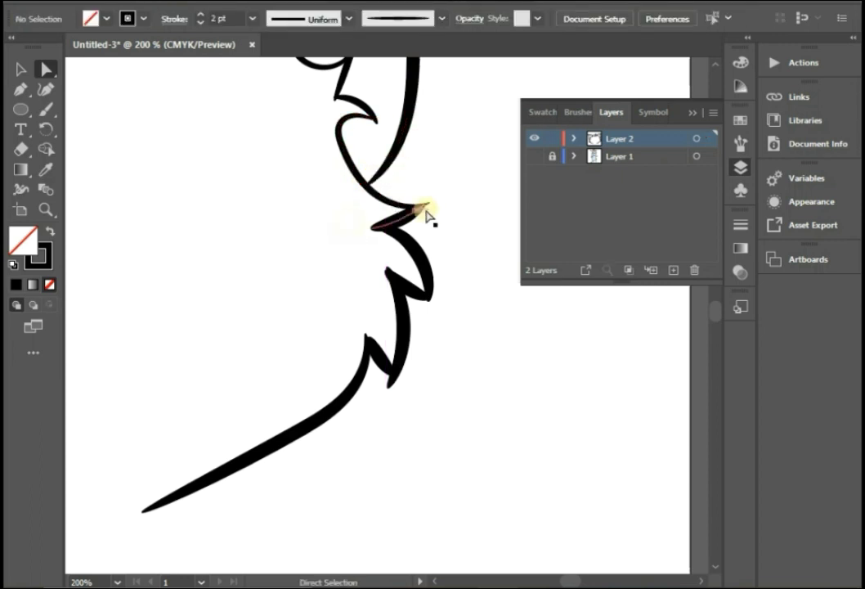
Step: Reshape the lower cheek fur tip
scroll(409, 231, down, 1)
scroll(386, 328, up, 2)
drag(377, 307, 384, 317)
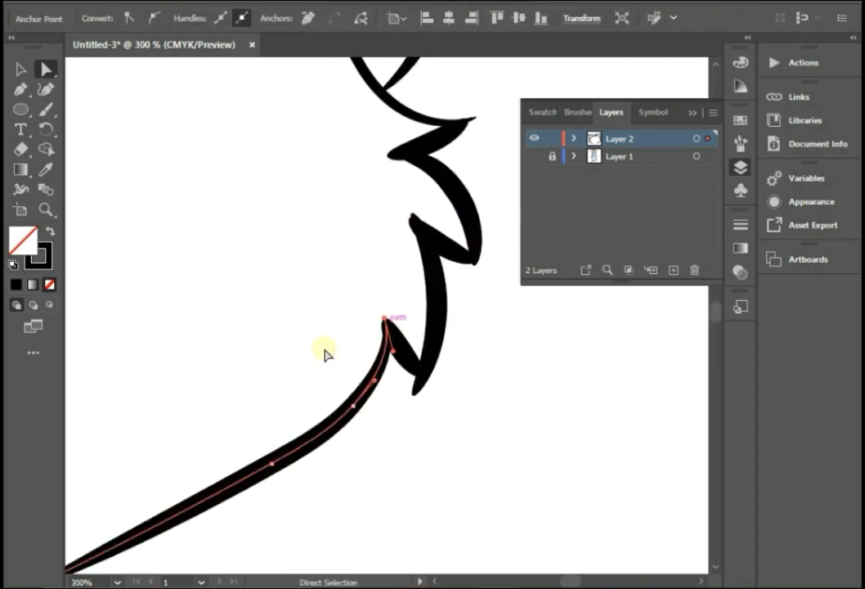
click(325, 353)
scroll(325, 353, down, 2)
drag(284, 452, 386, 430)
Step: Check the small fur piece near the jaw, then show the coloured reference layer again
click(21, 70)
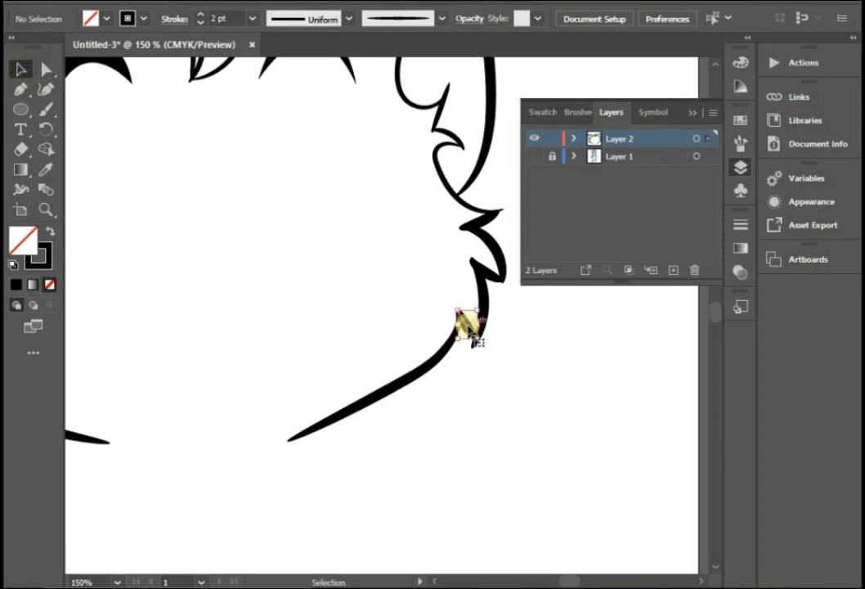
click(469, 326)
click(373, 324)
scroll(319, 349, down, 2)
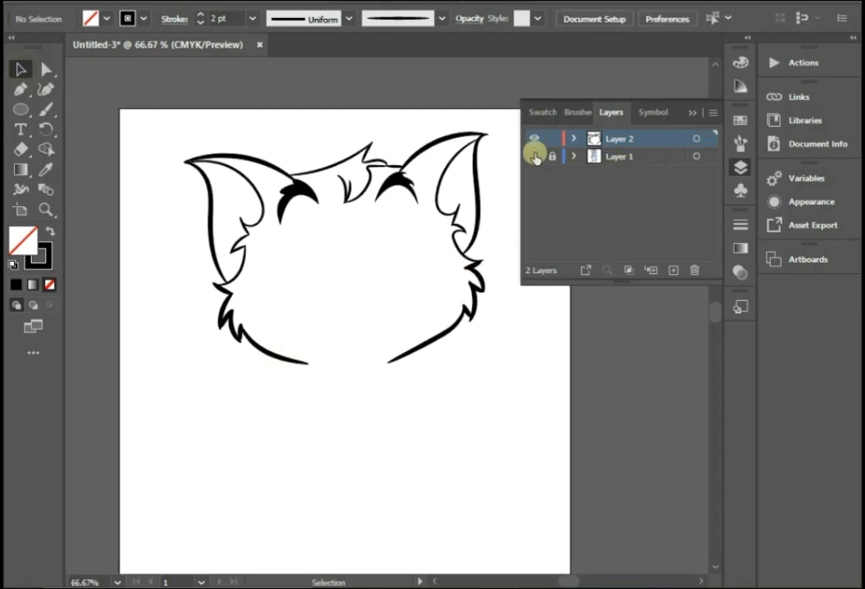
click(534, 156)
scroll(434, 405, down, 1)
drag(435, 405, 313, 272)
Step: Brush-trace the muzzle's lower curve, left side, top edge and wavy mouth line
click(45, 108)
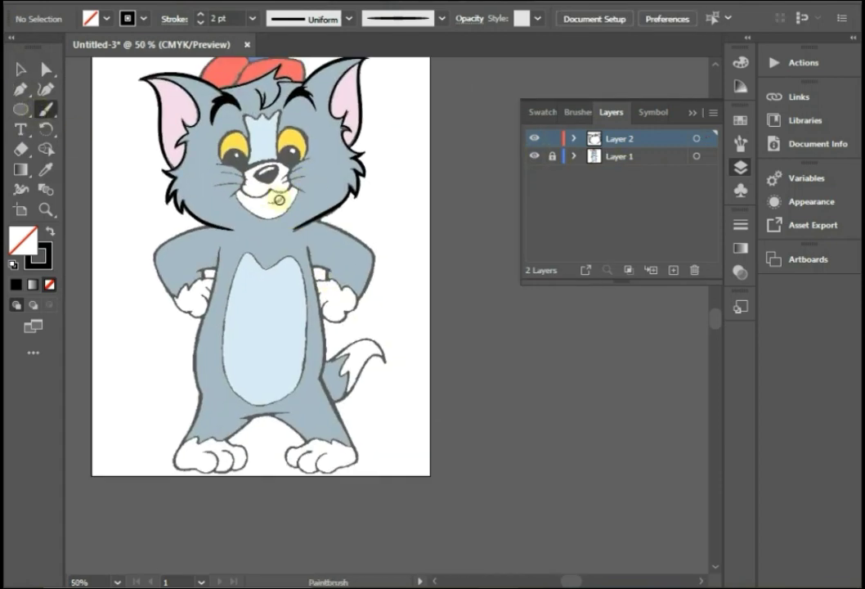
scroll(205, 188, up, 2)
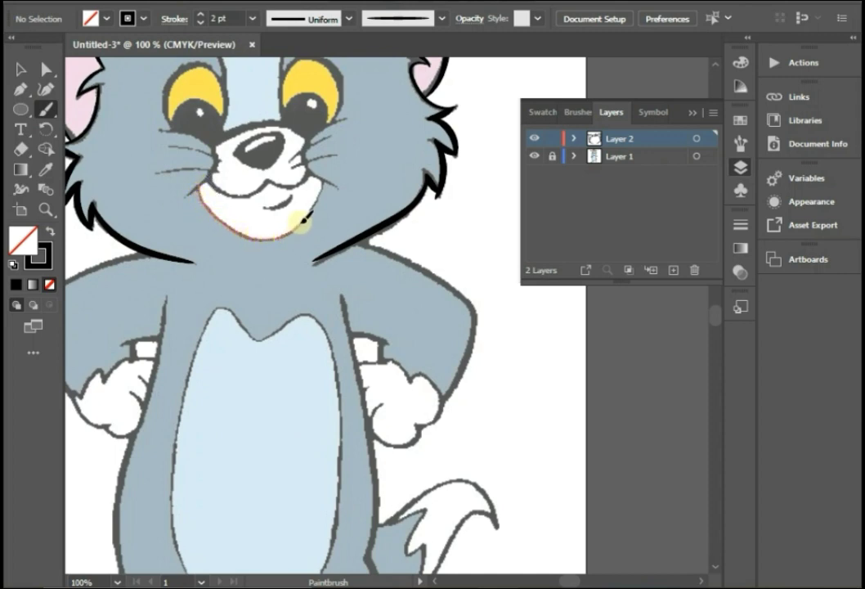
drag(323, 191, 331, 175)
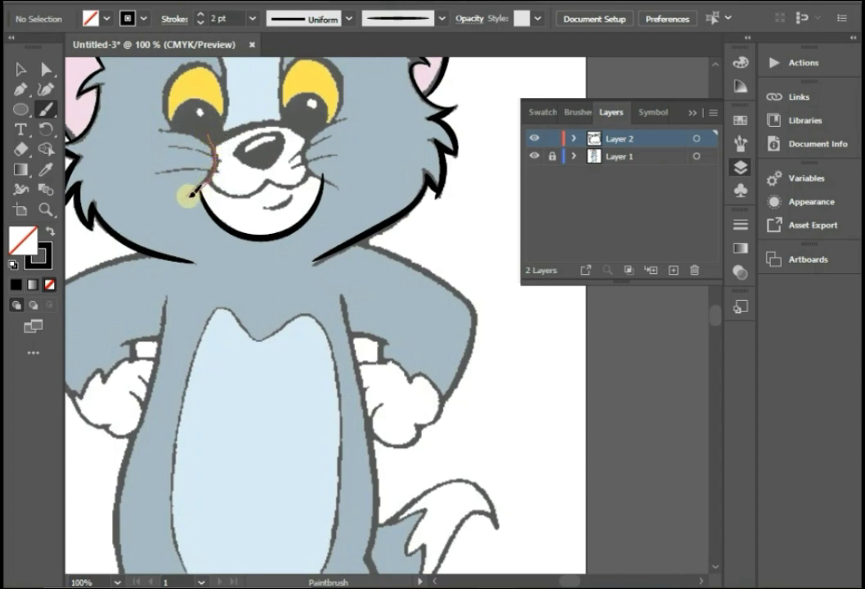
drag(193, 192, 193, 190)
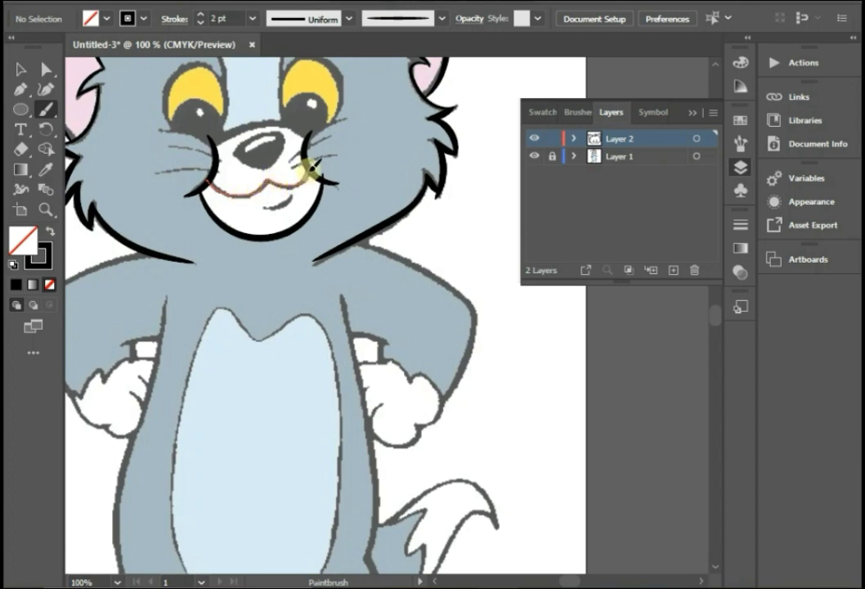
drag(312, 170, 313, 171)
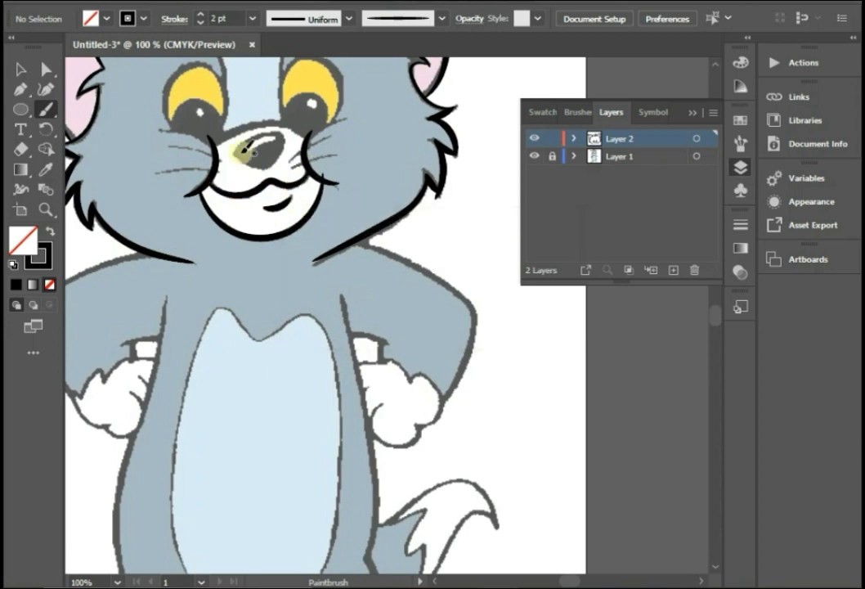
scroll(247, 148, up, 1)
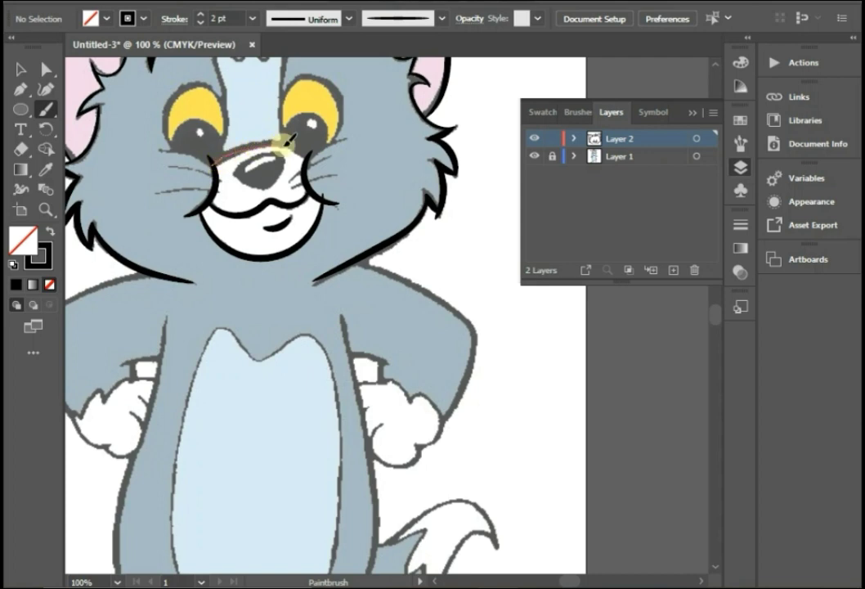
drag(288, 144, 313, 150)
Step: Set the brush stroke to 1 pt and paint whiskers on the muzzle and left cheek
click(201, 23)
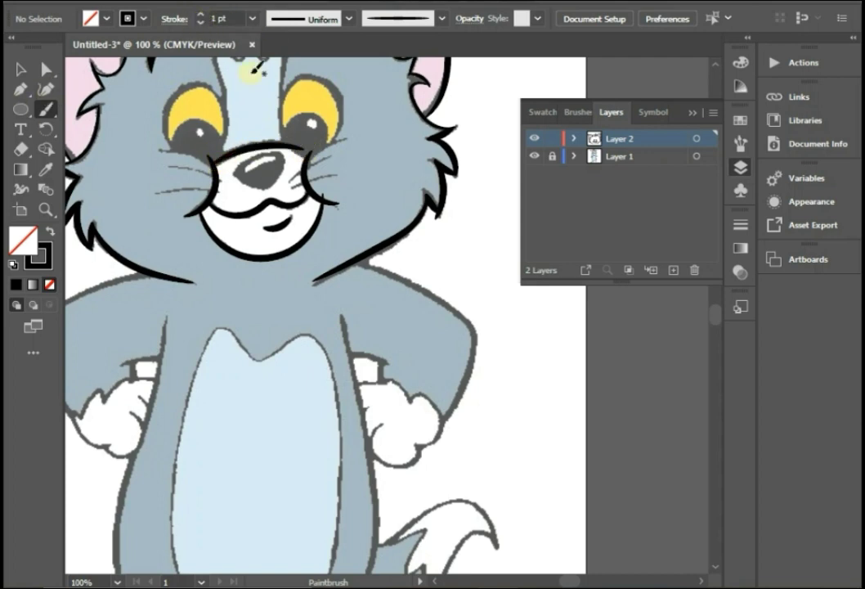
key(ctrl+equal)
drag(298, 156, 320, 187)
scroll(347, 224, left, 3)
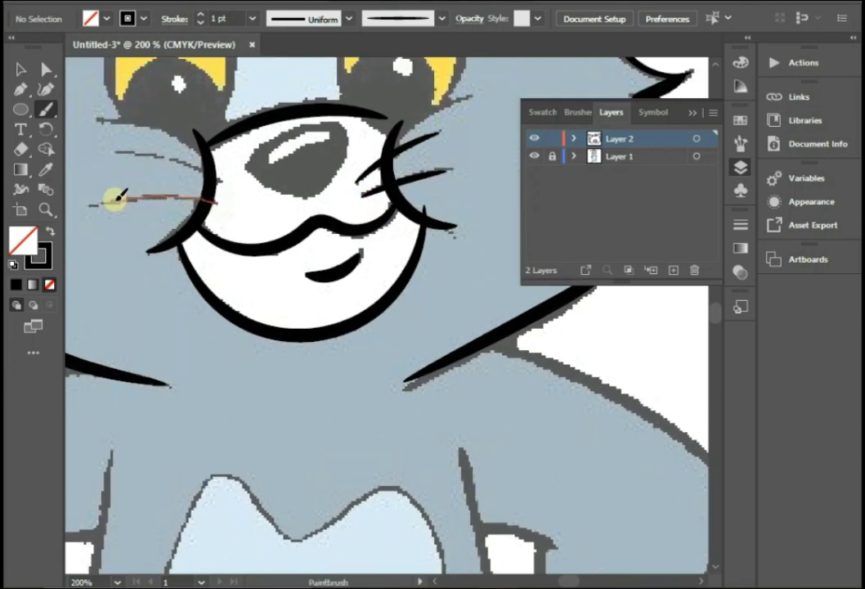
drag(122, 196, 94, 202)
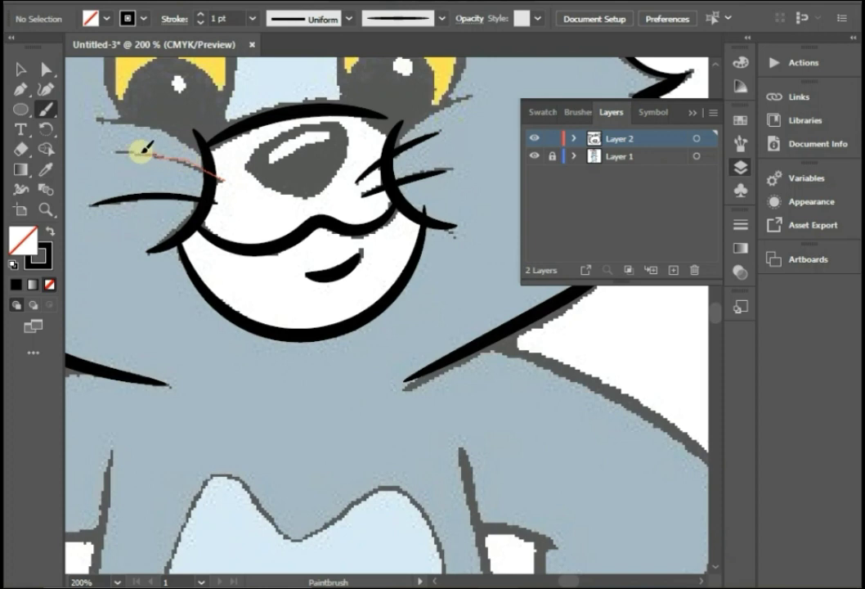
drag(141, 151, 121, 154)
click(21, 89)
Step: Draw the nose outline and a closed inner highlight shape with the Pen tool
key(ctrl+minus)
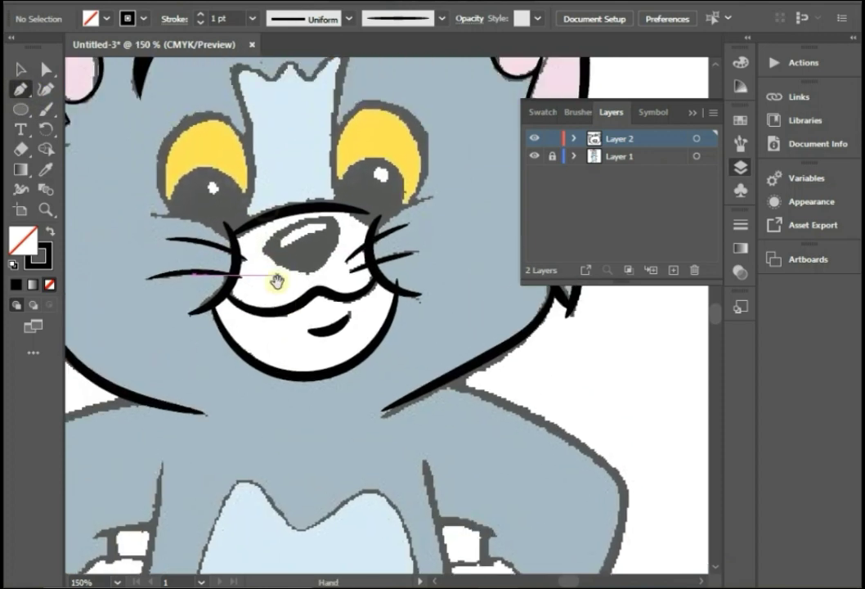
click(261, 254)
mouse_move(337, 222)
mouse_down()
mouse_move(301, 280)
mouse_move(254, 246)
mouse_up()
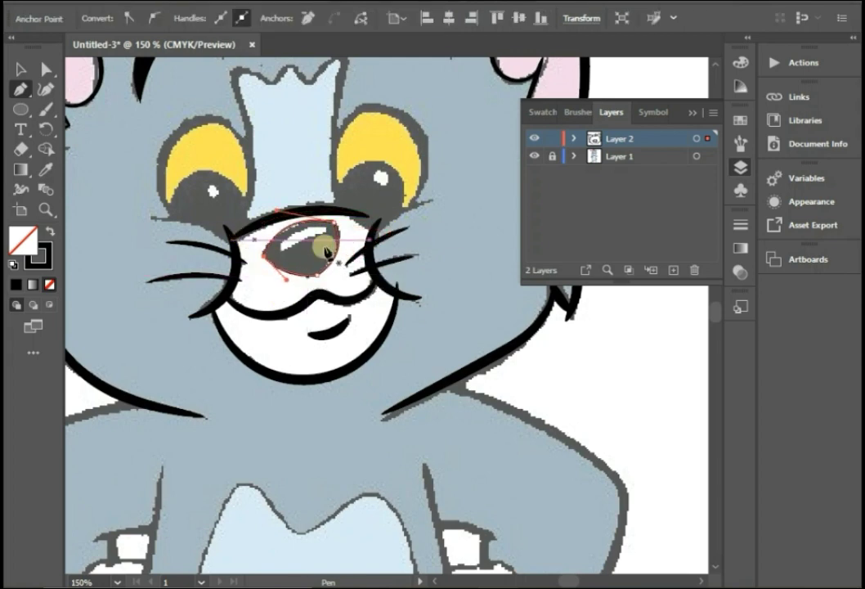
key(ctrl+equal)
click(277, 258)
mouse_move(336, 211)
mouse_down()
mouse_move(391, 197)
mouse_move(369, 222)
mouse_up()
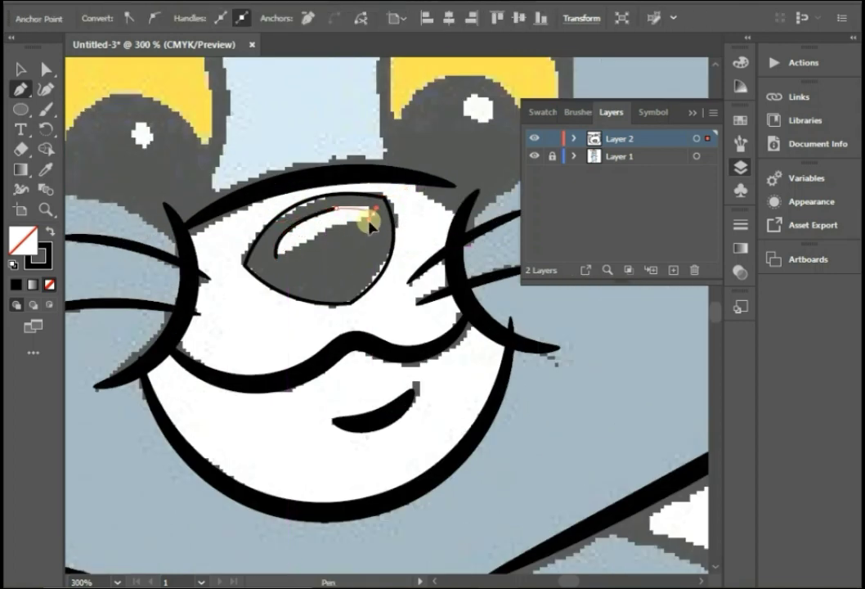
drag(278, 258, 246, 293)
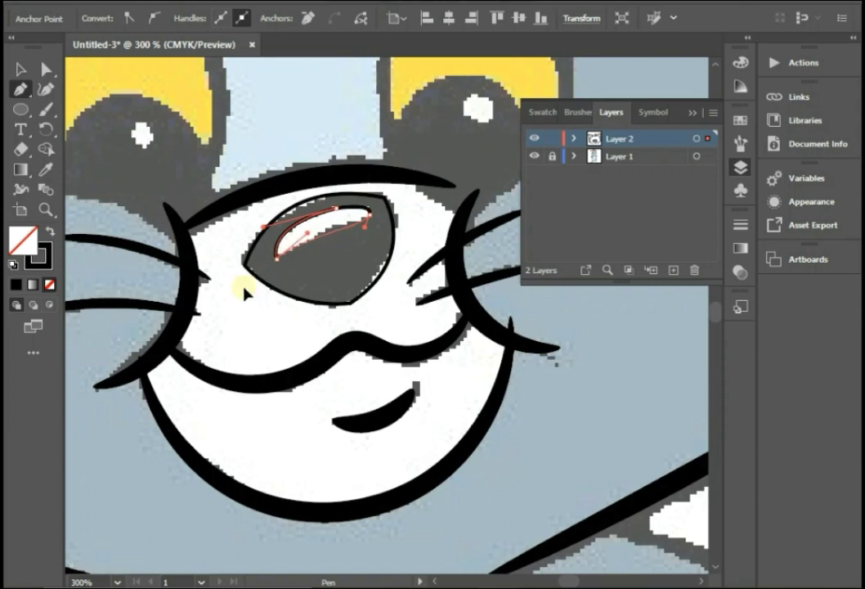
key(ctrl+minus)
key(ctrl+minus)
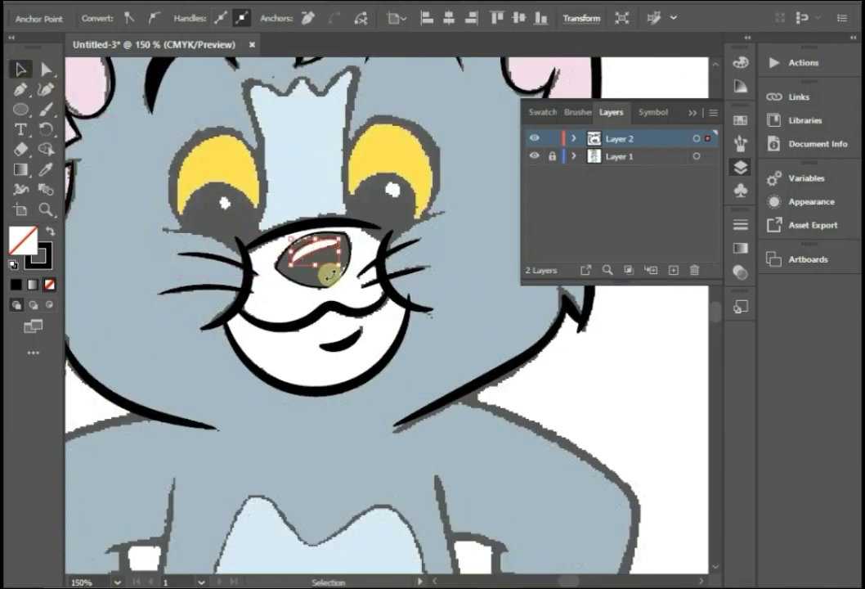
Step: Fill the nose outline black and give the highlight a white fill
key(a)
click(327, 282)
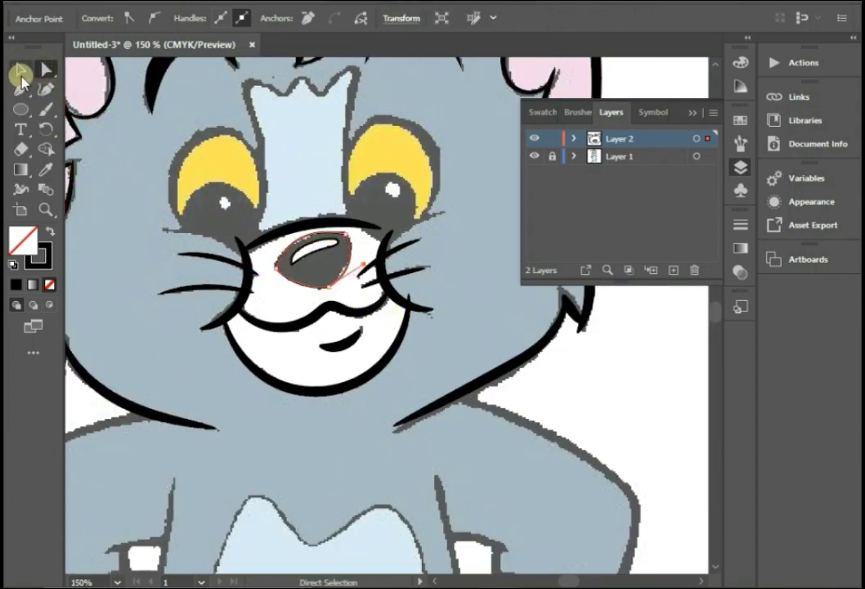
click(21, 69)
scroll(331, 286, down, 1)
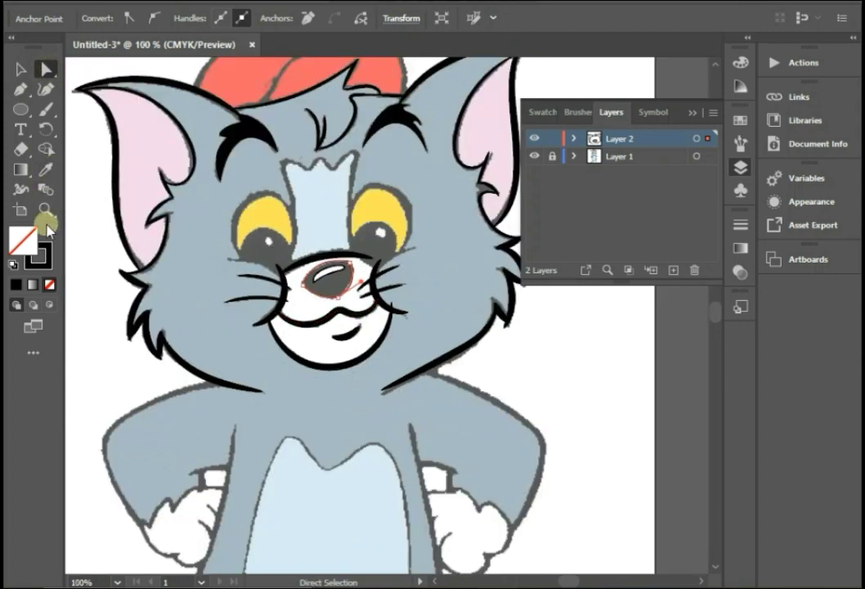
click(49, 231)
click(22, 70)
click(94, 254)
Step: Remove the highlight's outline and draw a 3 pt black, unfilled ellipse around the left eye
click(16, 285)
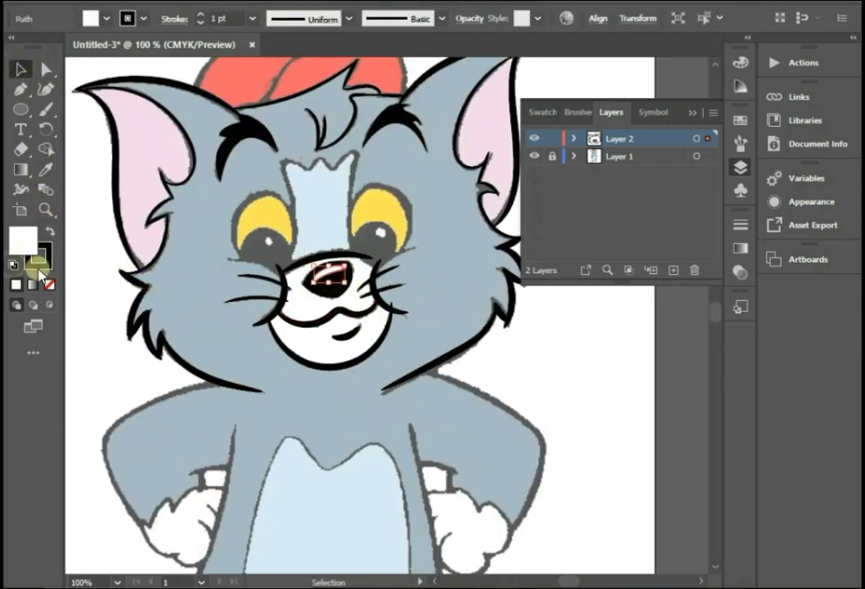
key(ctrl+minus)
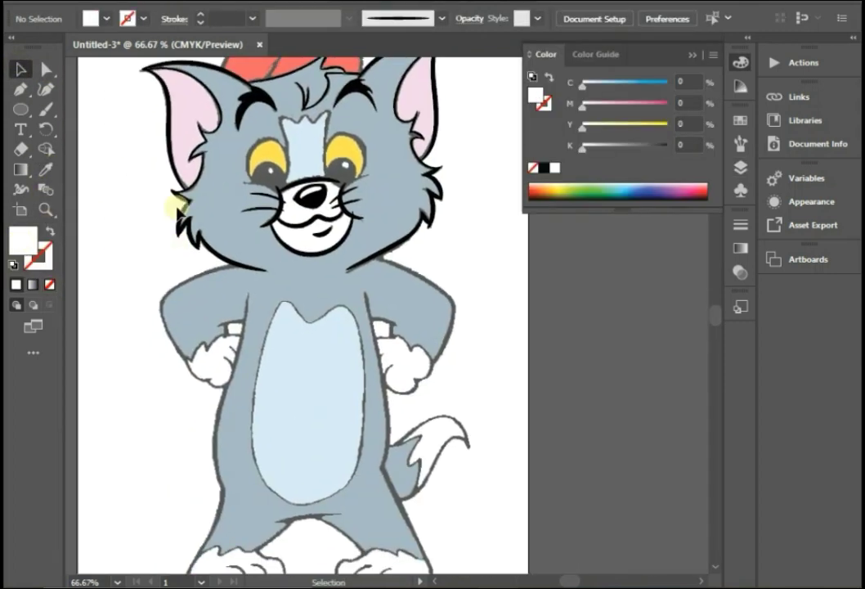
click(22, 112)
scroll(276, 173, up, 1)
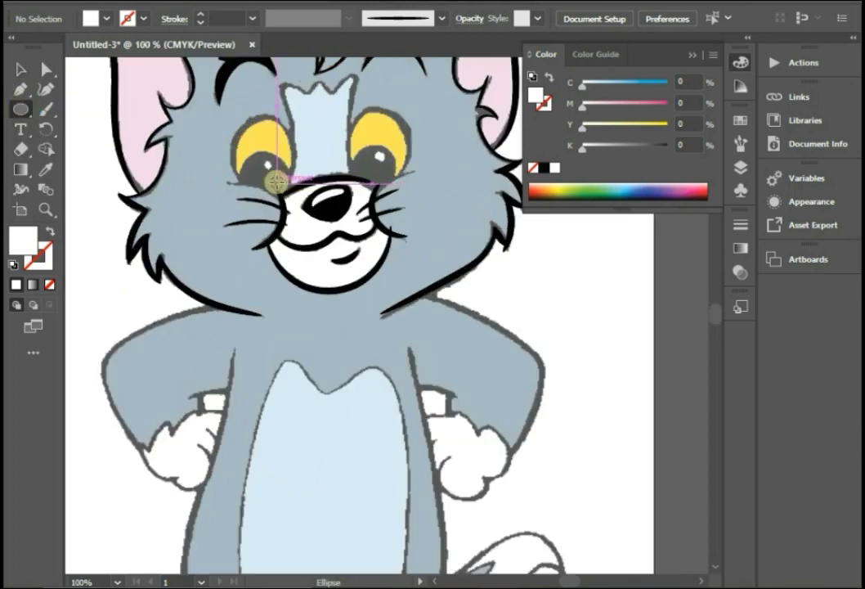
scroll(218, 88, up, 1)
mouse_move(218, 89)
mouse_down()
mouse_move(309, 190)
mouse_move(261, 199)
mouse_up()
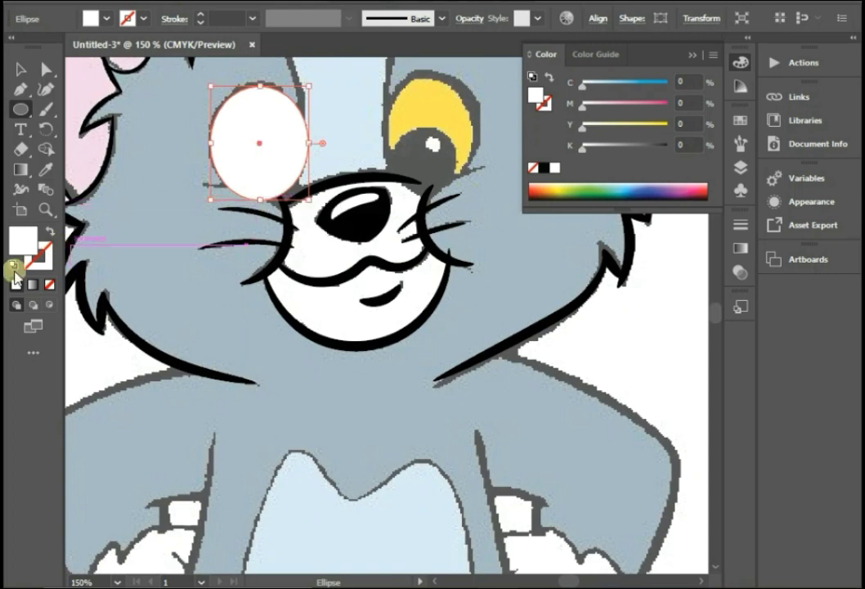
click(13, 264)
click(50, 284)
click(34, 79)
click(201, 13)
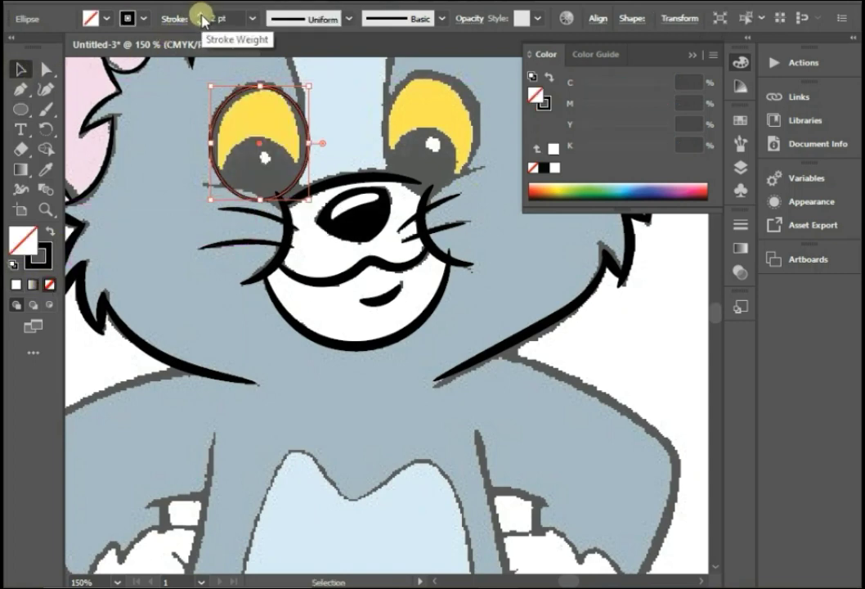
click(200, 13)
drag(308, 142, 304, 143)
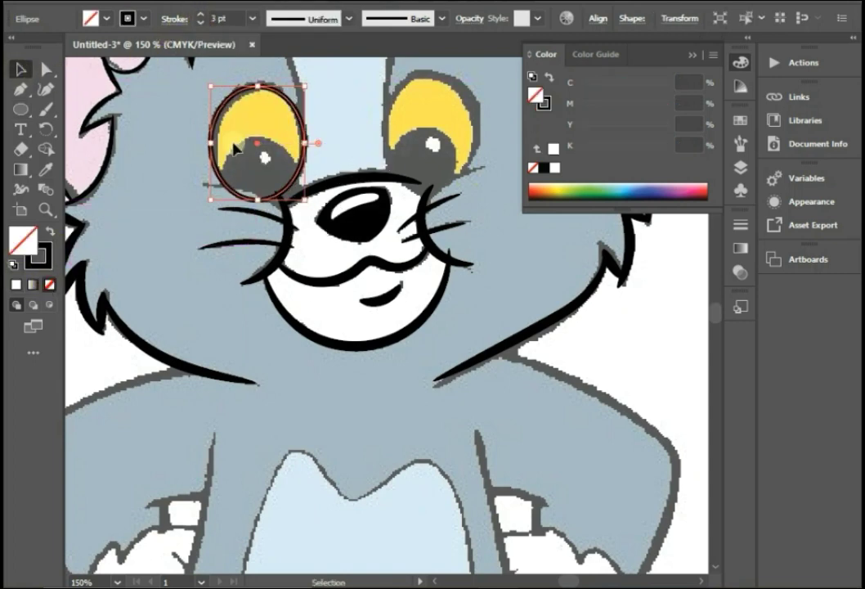
click(522, 139)
Step: Draw a circle over the left pupil and a small highlight circle inside it
click(20, 109)
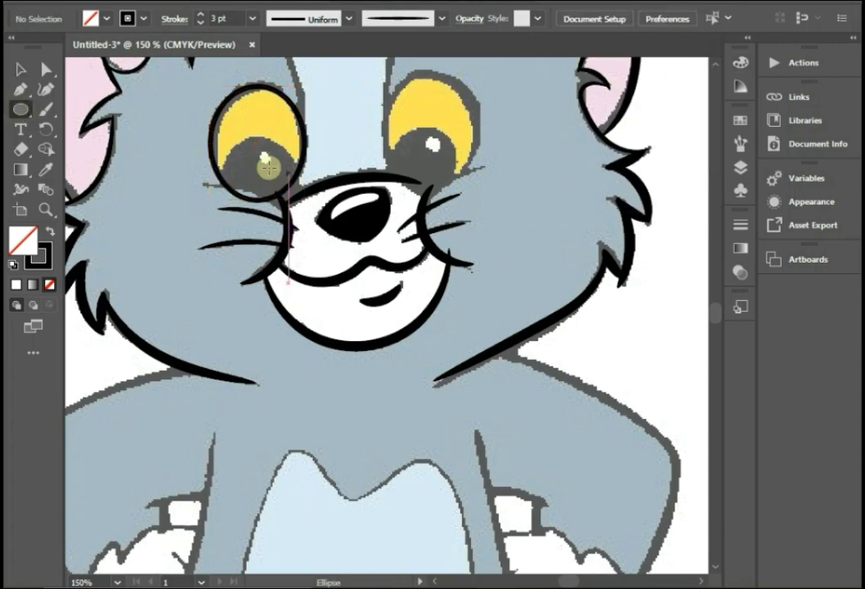
drag(256, 163, 293, 196)
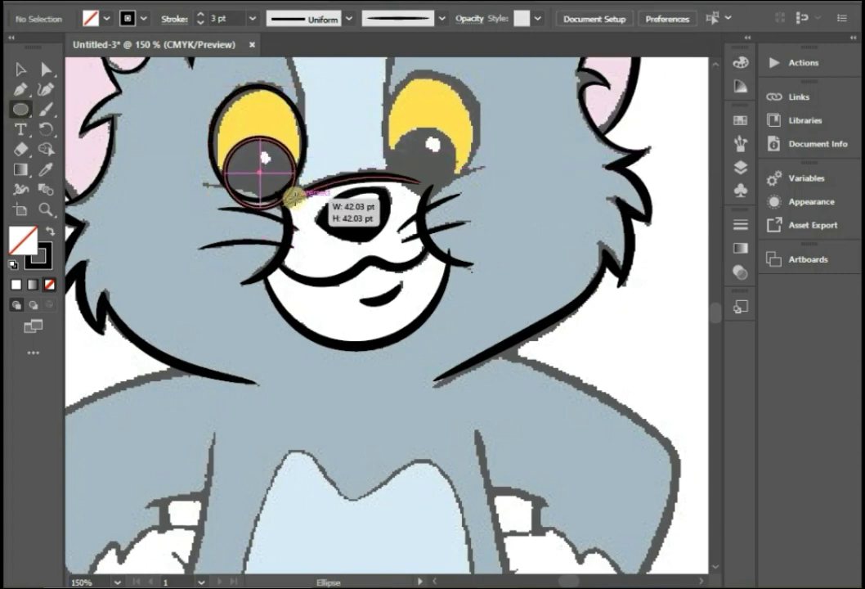
key(alt+space)
click(262, 168)
key(Return)
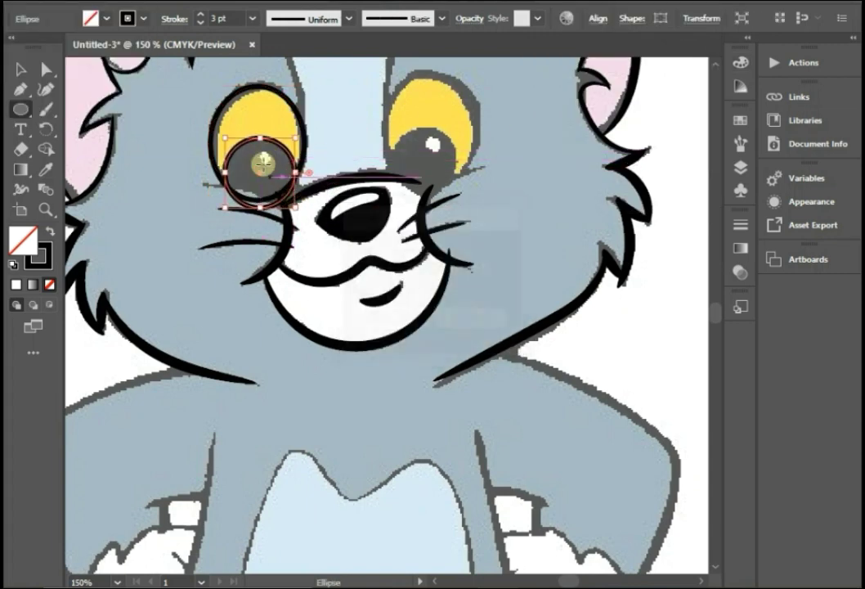
drag(263, 160, 271, 167)
click(13, 264)
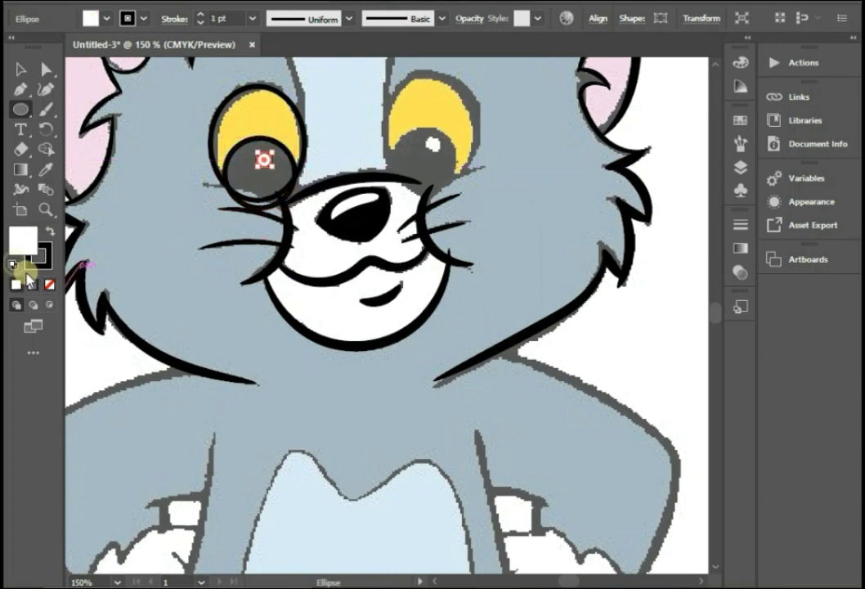
Step: Select the left eye shapes, then narrow the selection to the pupil circle
click(20, 69)
click(219, 199)
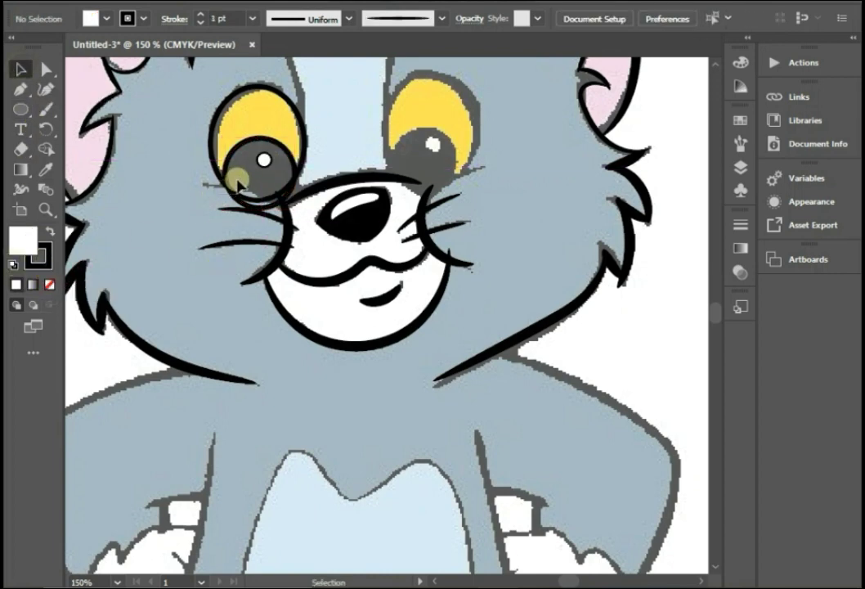
drag(237, 184, 175, 73)
click(46, 149)
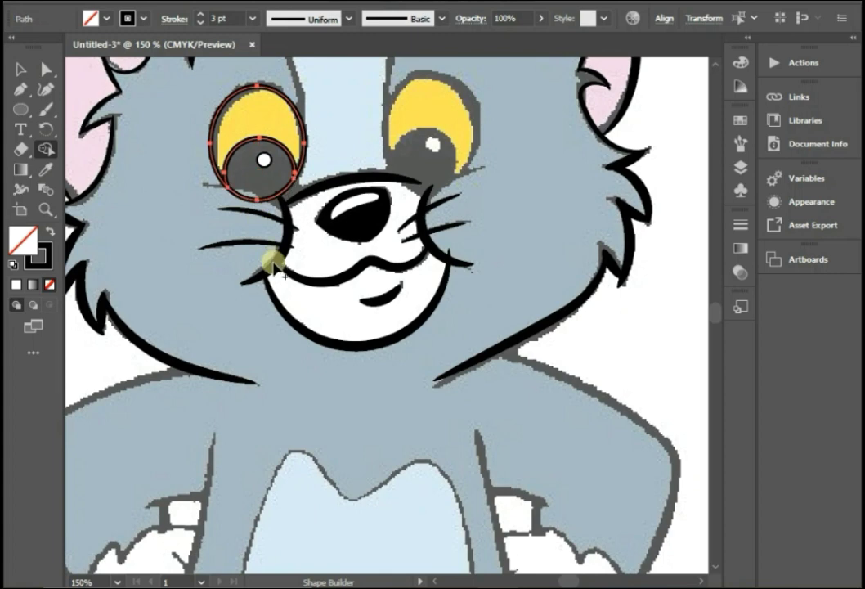
click(19, 70)
click(161, 245)
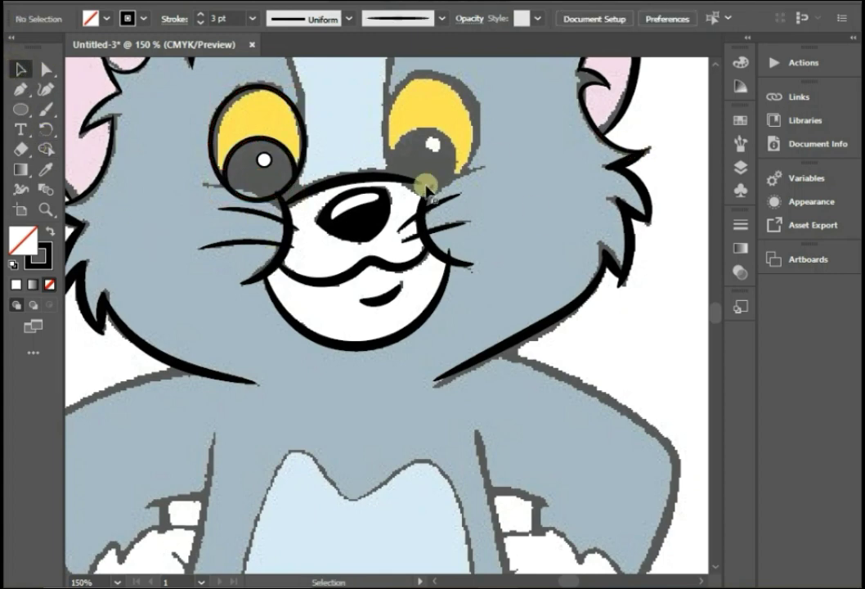
click(260, 156)
Step: Set the pupil's fill to black 000000 in the Color Picker
click(13, 264)
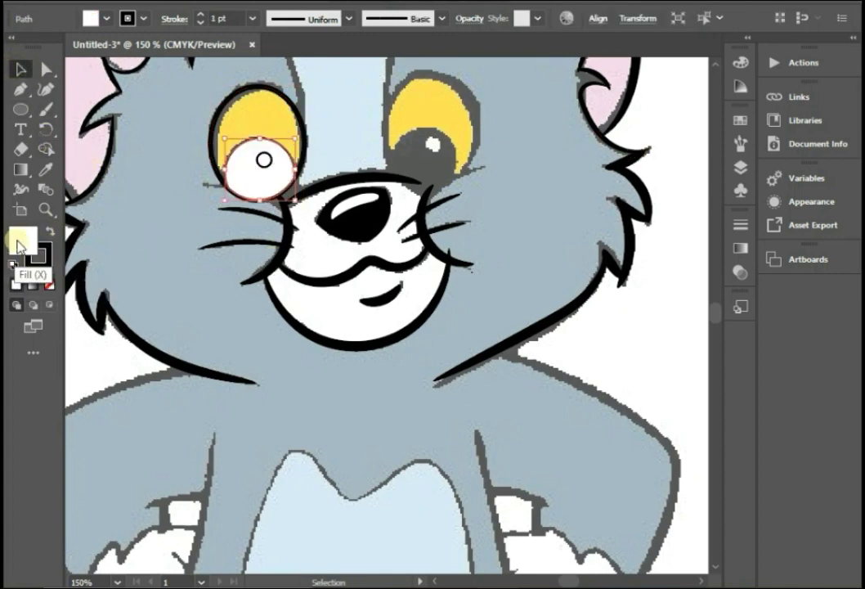
double_click(21, 239)
drag(218, 311, 214, 389)
click(609, 186)
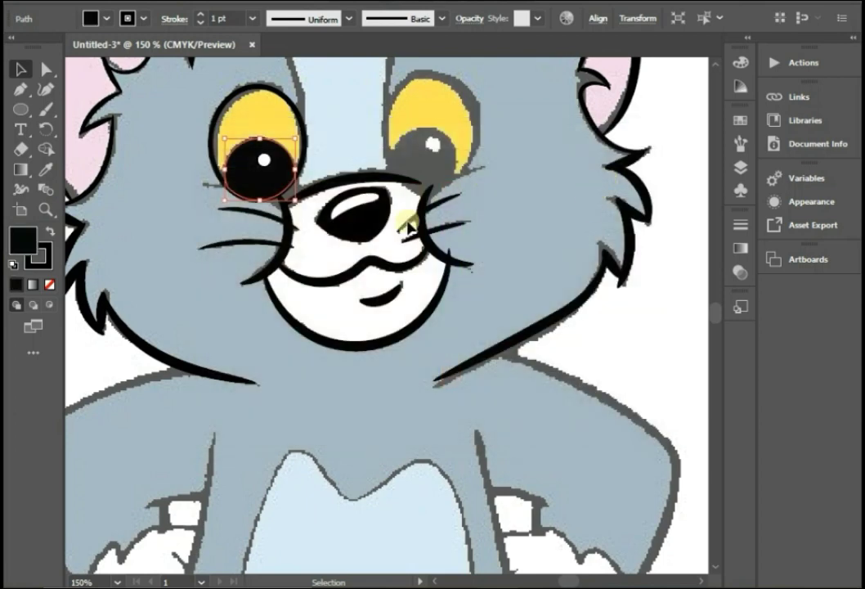
click(179, 249)
scroll(184, 246, down, 1)
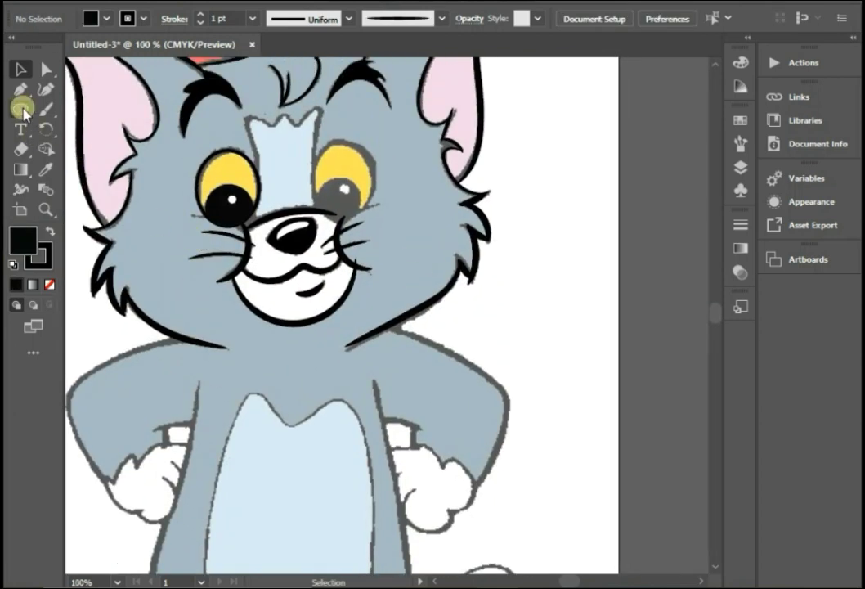
Step: Draw an unfilled circle and resize it to fit the right pupil
click(22, 108)
scroll(341, 197, up, 1)
drag(305, 245, 341, 273)
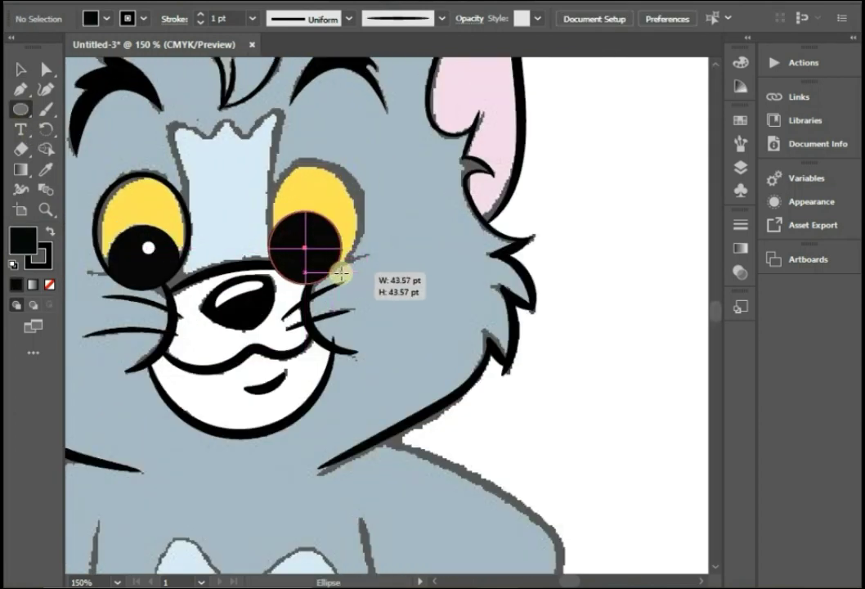
click(50, 284)
click(20, 68)
scroll(296, 238, up, 1)
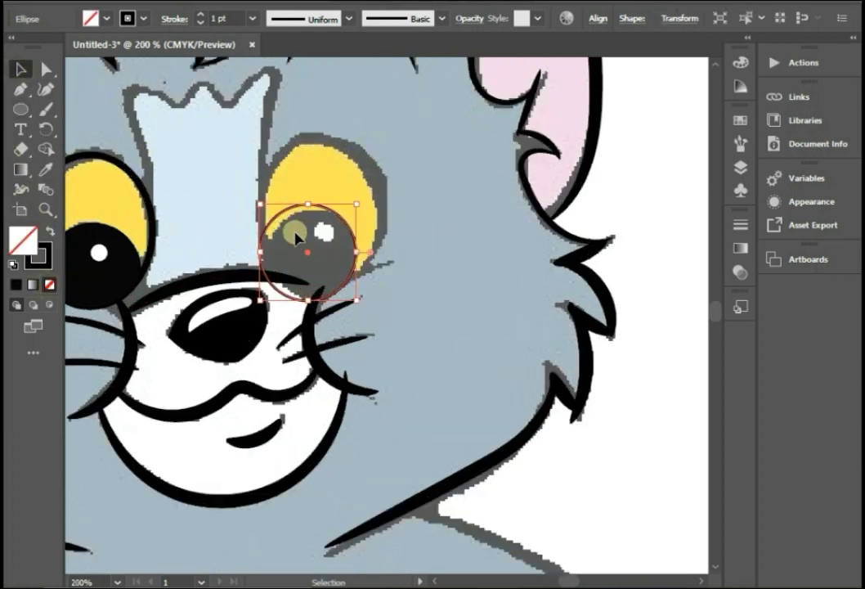
scroll(296, 238, up, 1)
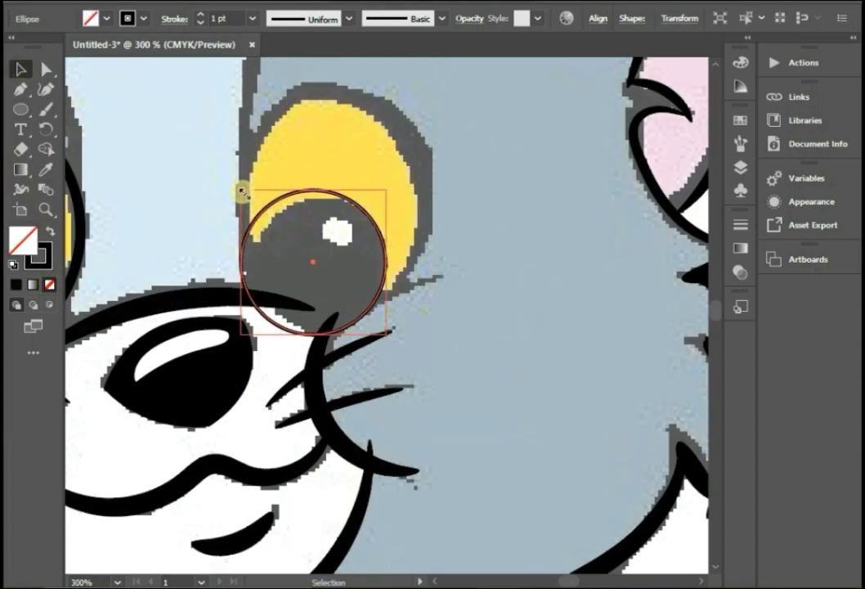
drag(242, 192, 248, 198)
Step: Add a small white-filled highlight circle inside the right pupil
key(l)
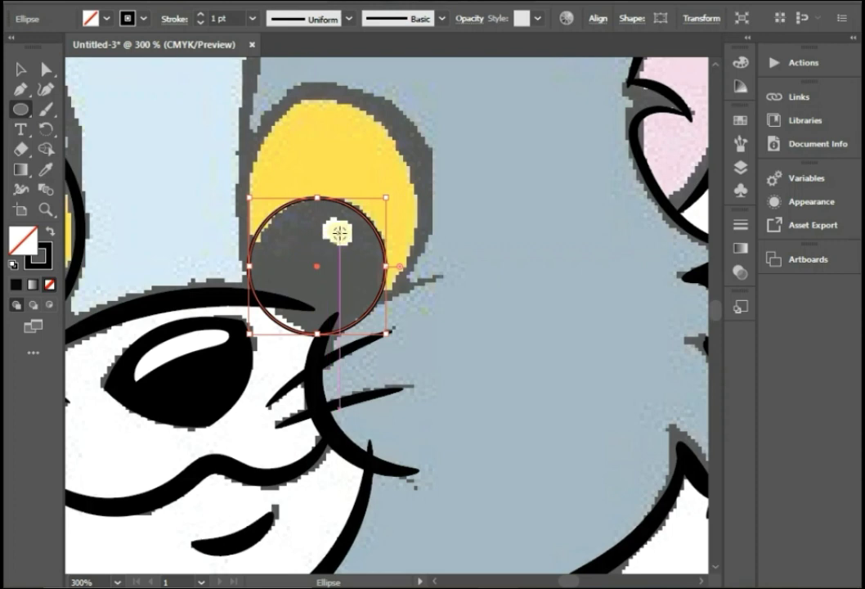
drag(339, 233, 353, 245)
key(d)
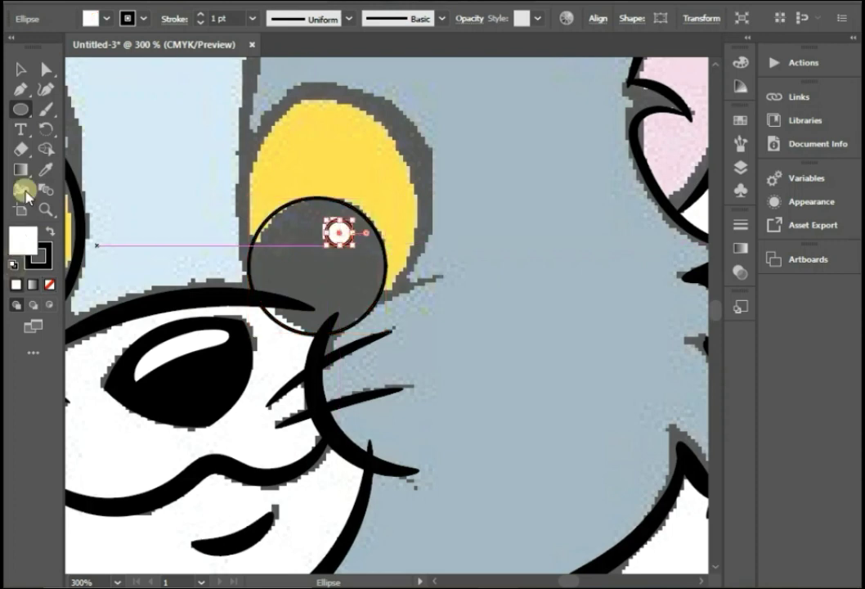
key(v)
click(426, 313)
scroll(425, 312, down, 2)
Step: Draw the right eye oval with no fill and a 3 pt outline
key(l)
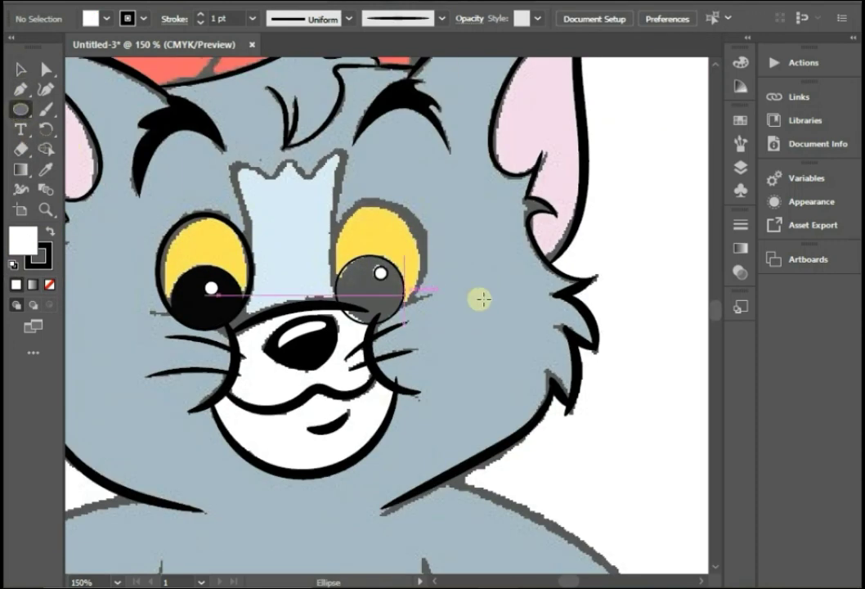
drag(326, 200, 424, 313)
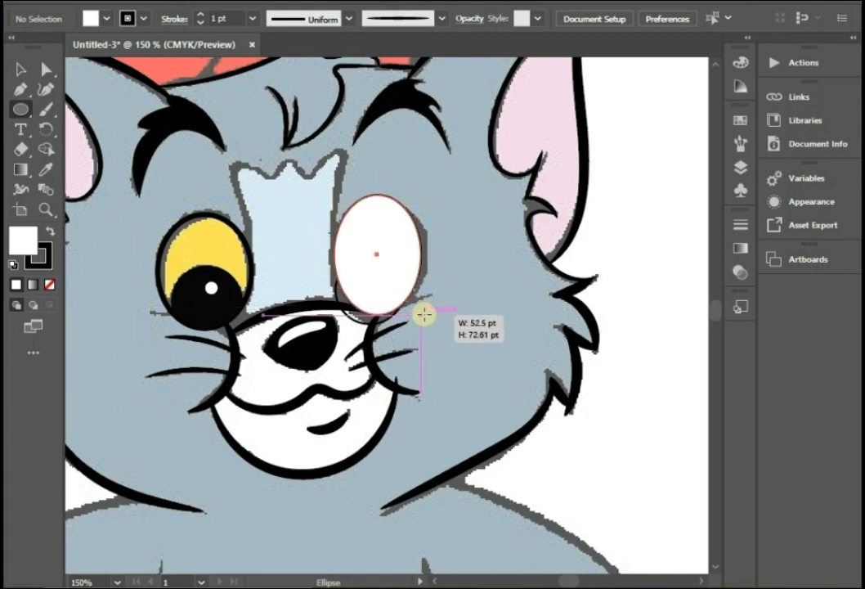
drag(424, 313, 429, 317)
click(20, 72)
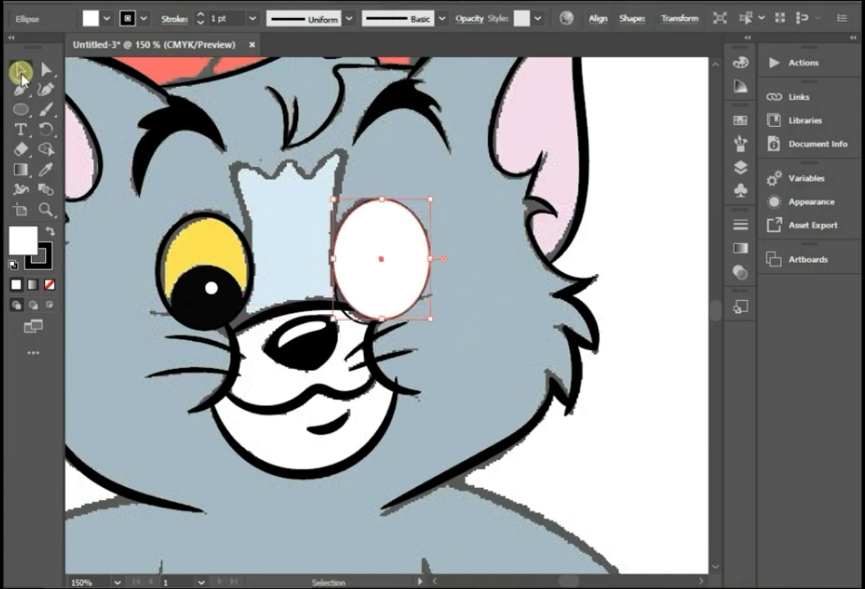
click(49, 282)
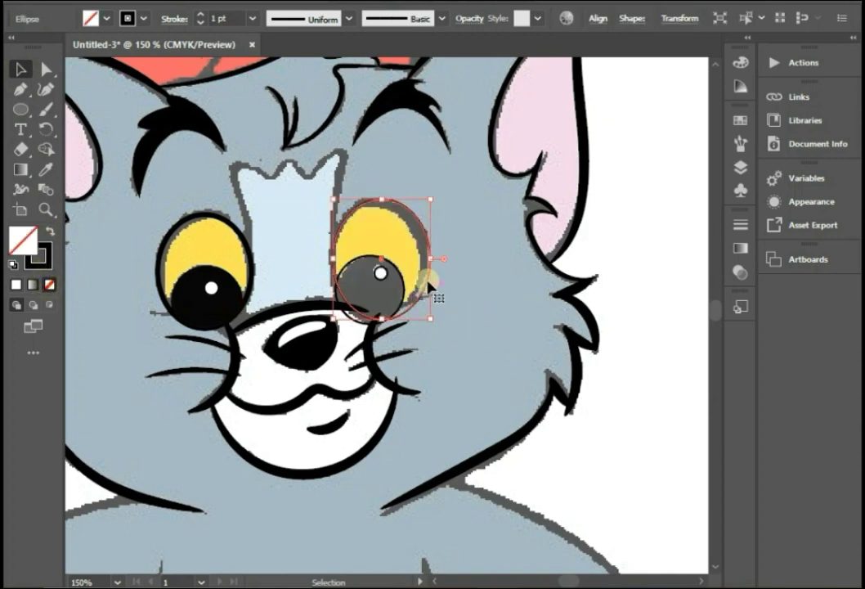
drag(431, 259, 425, 259)
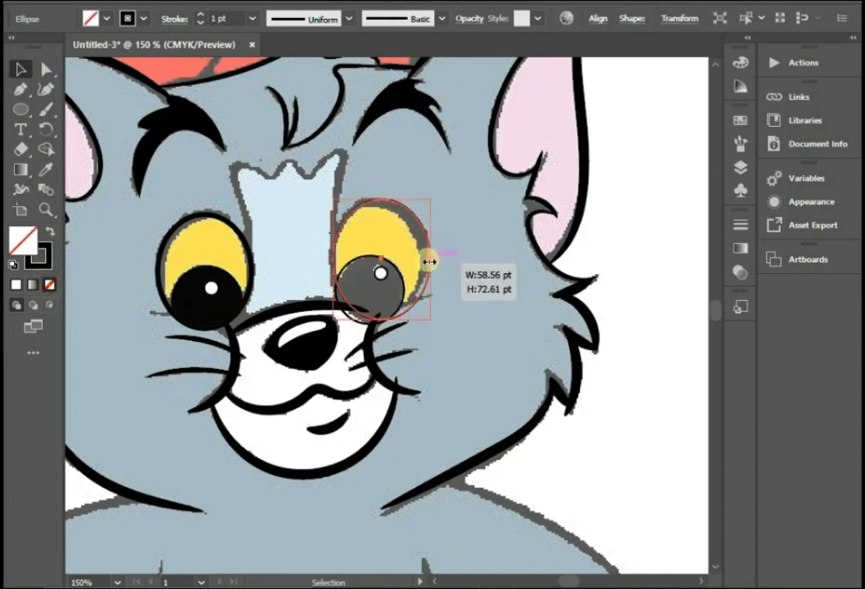
click(200, 16)
click(200, 15)
click(293, 267)
Step: Combine the eye shapes and sample the left pupil's black onto the right pupil
click(344, 279)
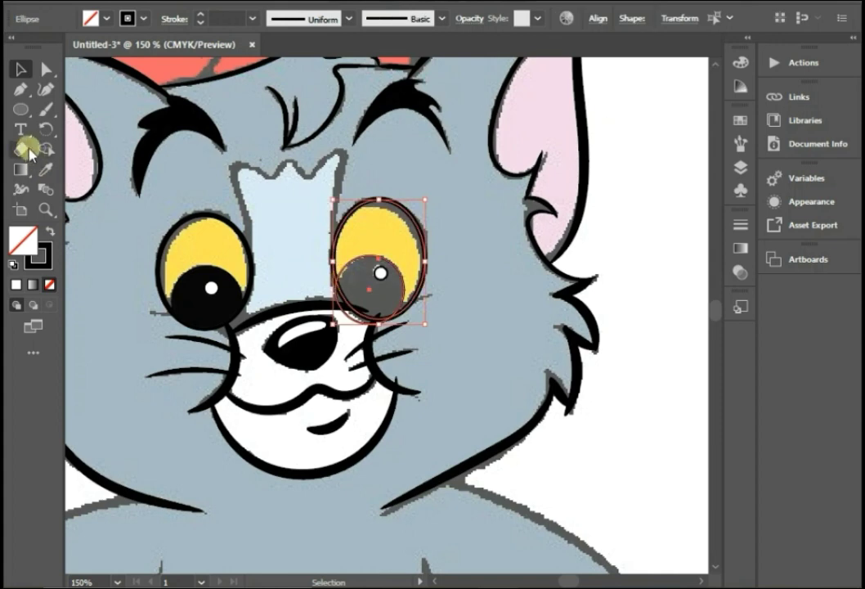
click(45, 150)
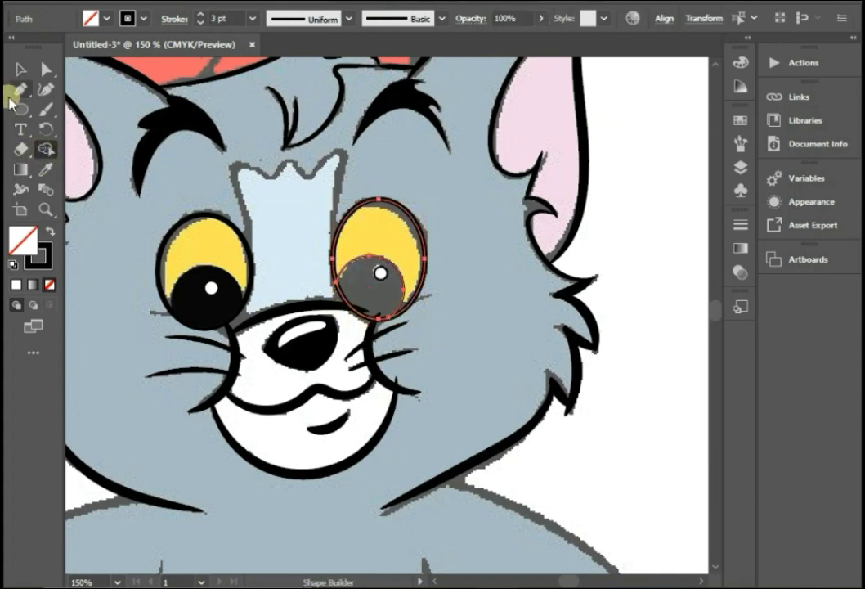
click(20, 70)
click(399, 280)
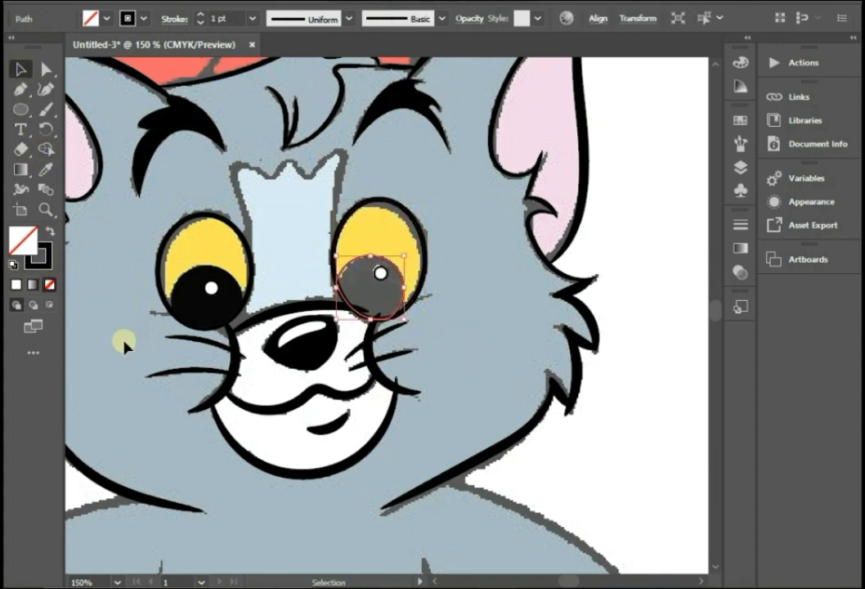
key(i)
click(183, 302)
click(21, 71)
Step: Brush a short unfilled line off the left eye's outer corner
key(ctrl+shift+a)
key(ctrl+minus)
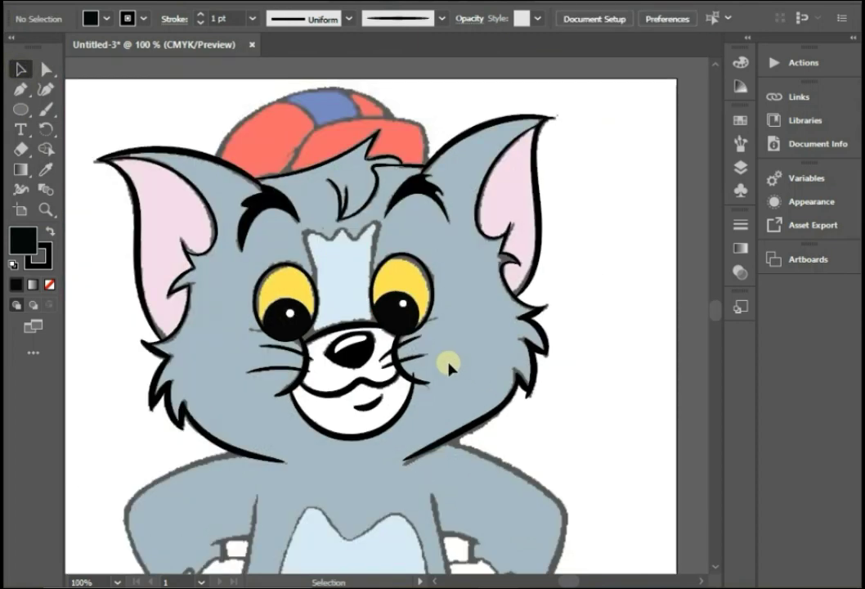
drag(442, 361, 441, 324)
click(46, 109)
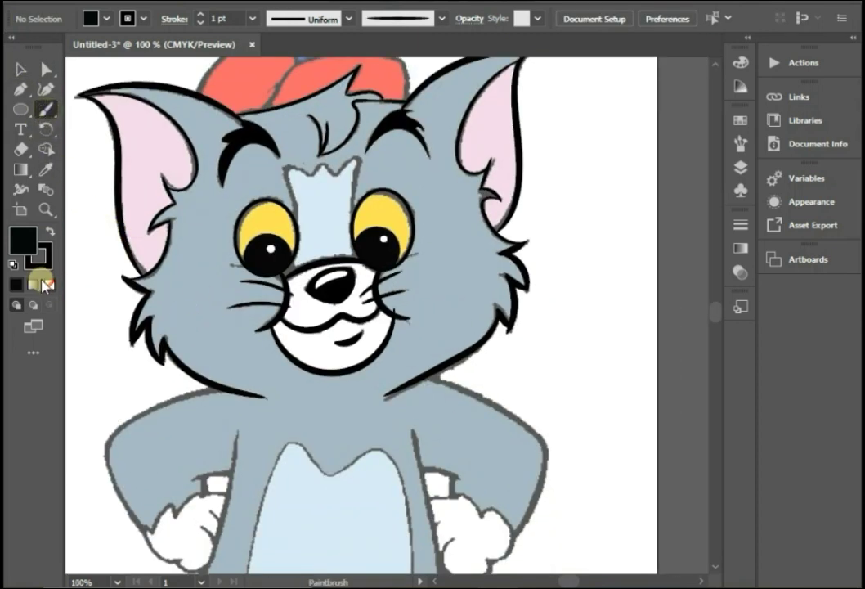
click(49, 284)
scroll(246, 283, up, 2)
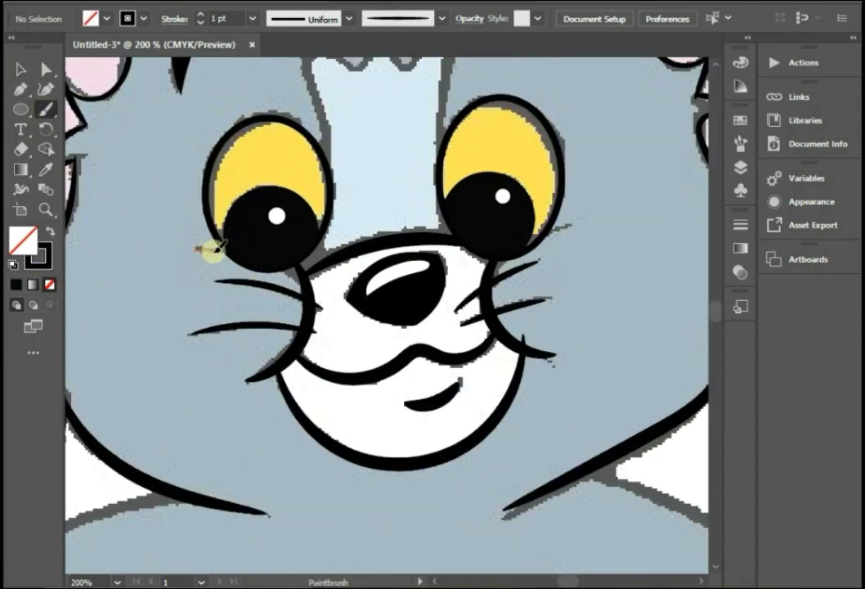
drag(249, 255, 303, 285)
Step: Brush a matching line off the right eye's outer corner and check both strokes
scroll(307, 288, down, 1)
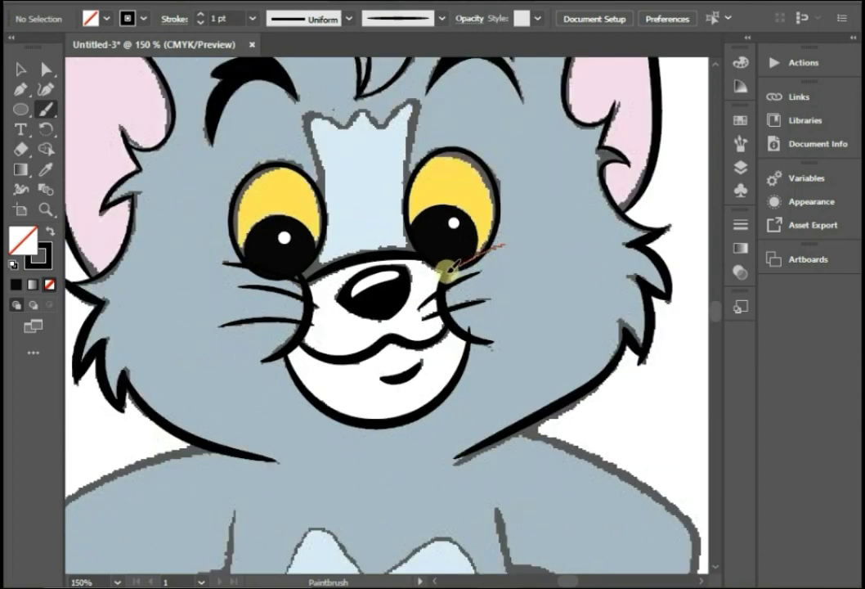
drag(446, 270, 447, 270)
click(20, 68)
click(500, 249)
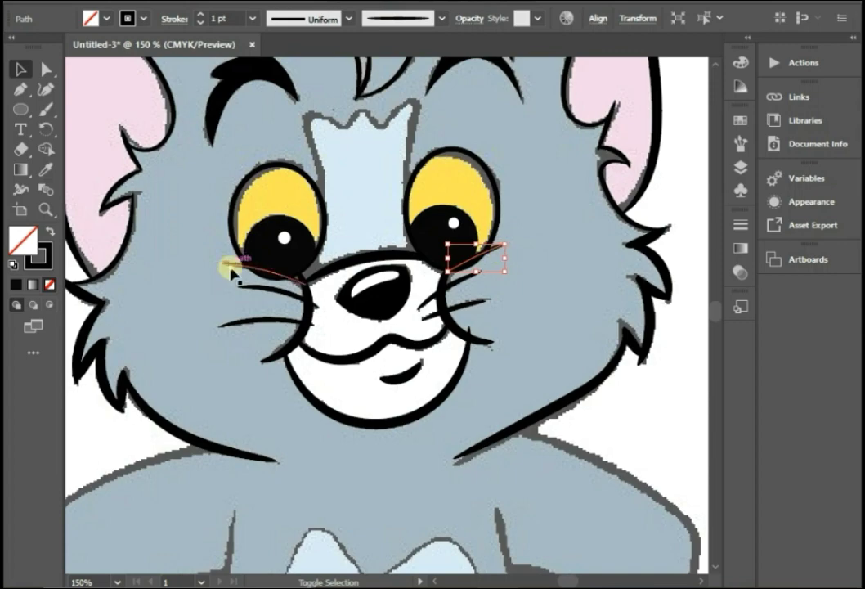
shift+click(232, 270)
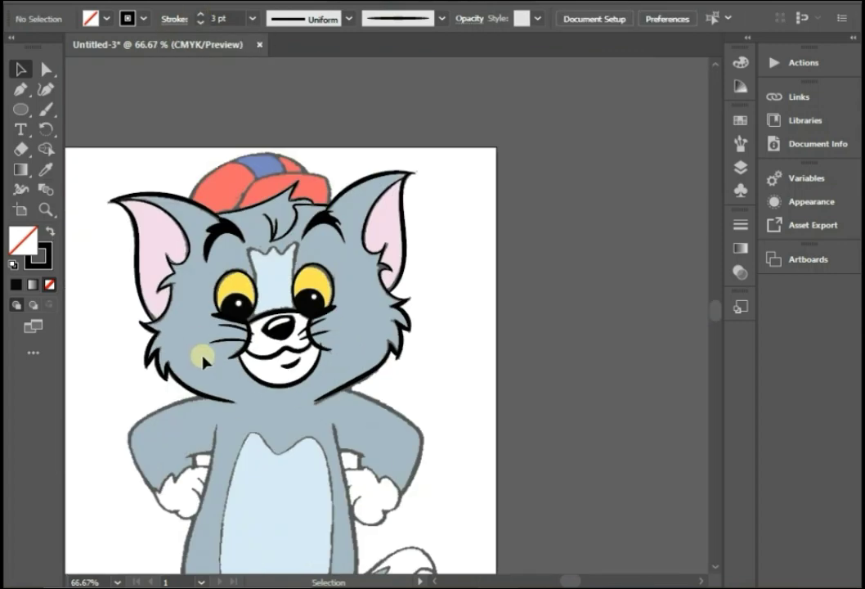
click(207, 361)
click(357, 319)
click(20, 88)
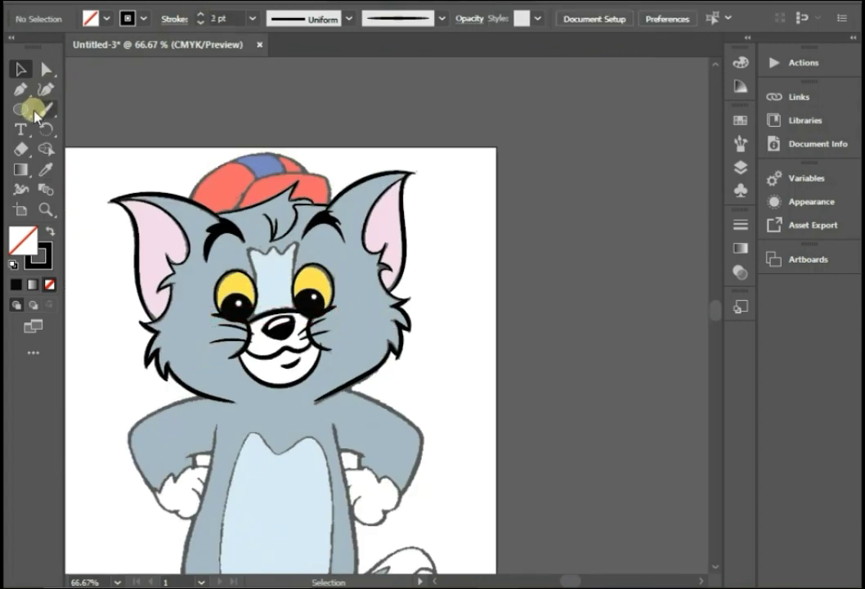
Step: Outline the pale forehead patch between the eyes with the Pen tool
scroll(267, 288, up, 2)
mouse_move(230, 207)
mouse_down()
mouse_move(243, 260)
mouse_move(251, 203)
mouse_move(266, 216)
mouse_move(283, 197)
mouse_move(302, 218)
mouse_up()
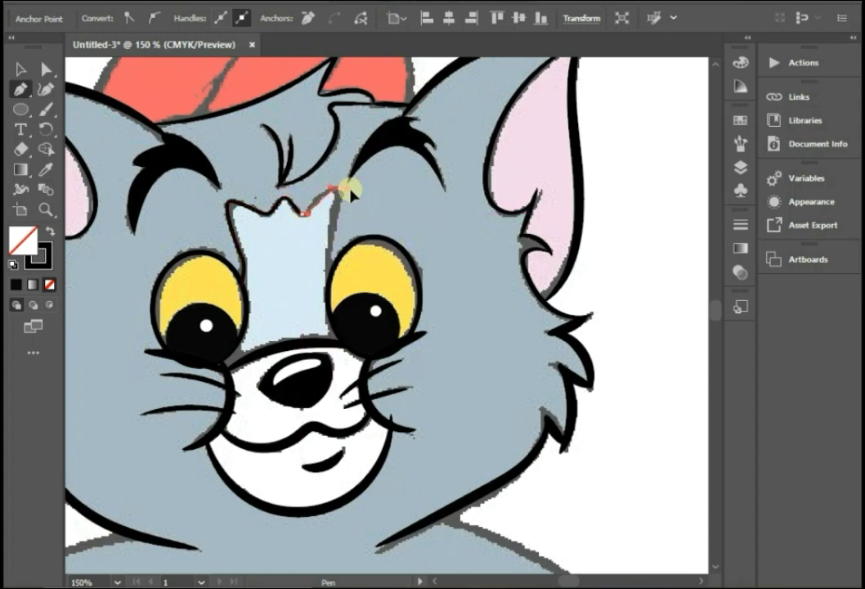
drag(335, 189, 353, 193)
drag(330, 275, 339, 319)
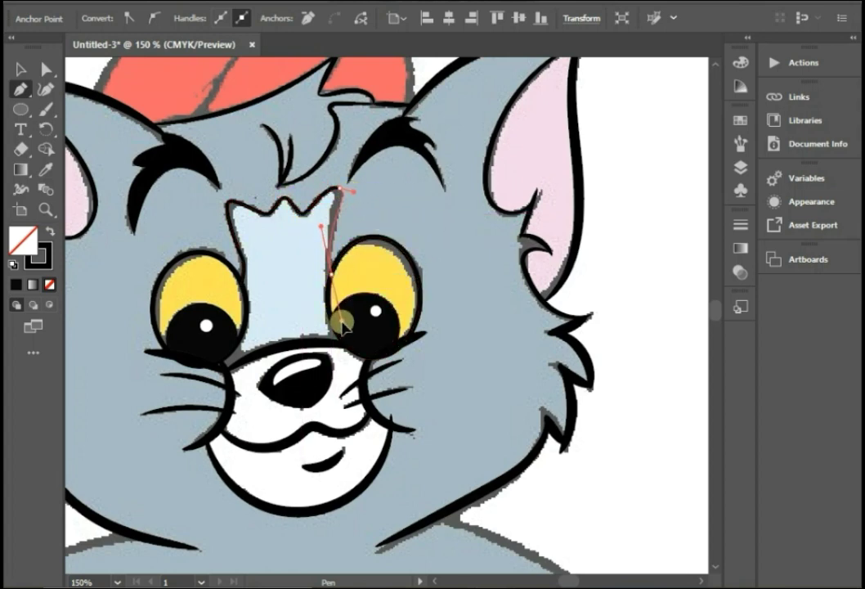
click(21, 70)
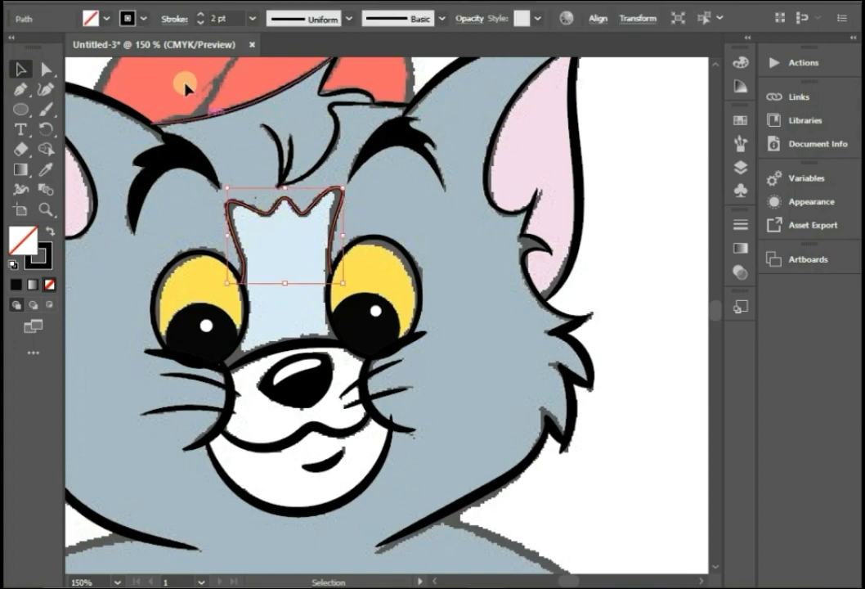
click(396, 235)
Step: Zoom out and hide then reshow reference Layer 1 to check the line art
key(ctrl+minus)
key(ctrl+minus)
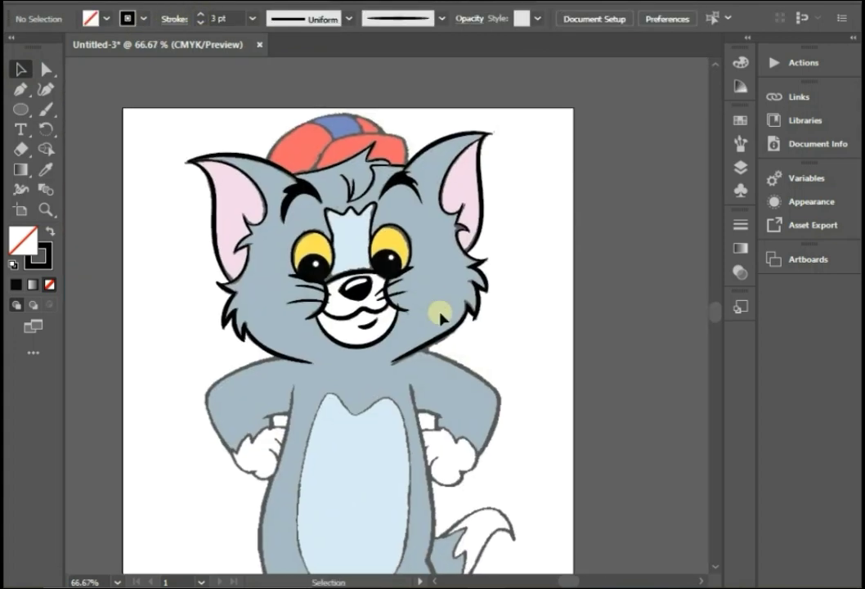
key(ctrl+minus)
click(740, 167)
click(535, 157)
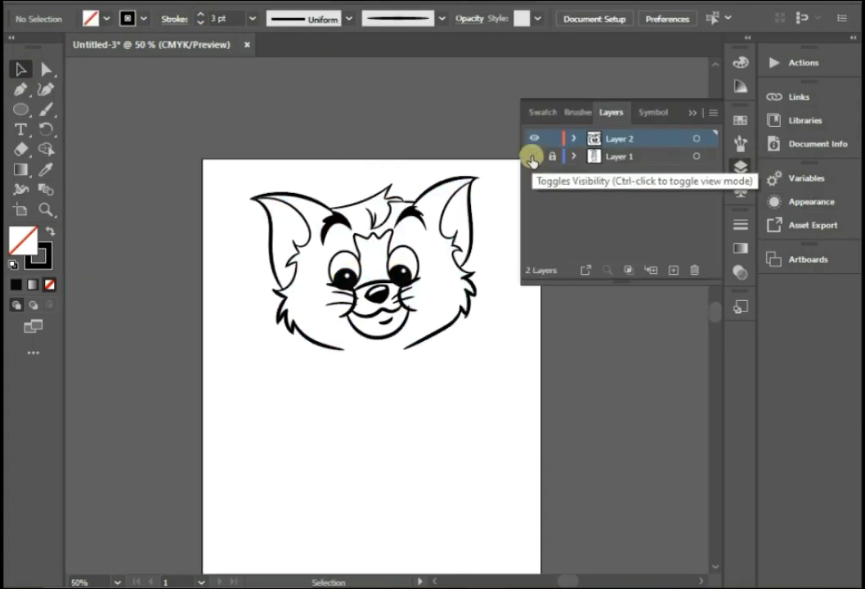
click(533, 157)
click(691, 114)
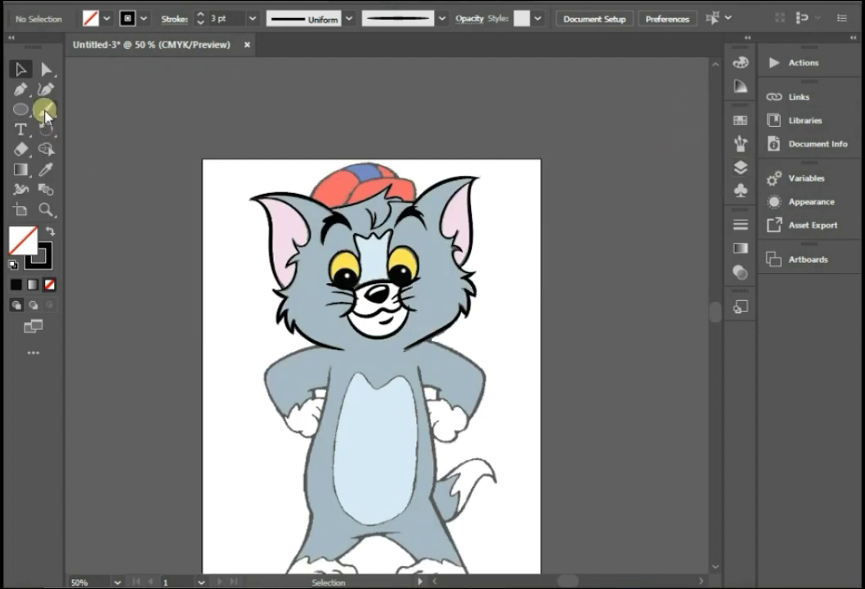
click(45, 108)
key(ctrl+plus)
scroll(305, 200, up, 1)
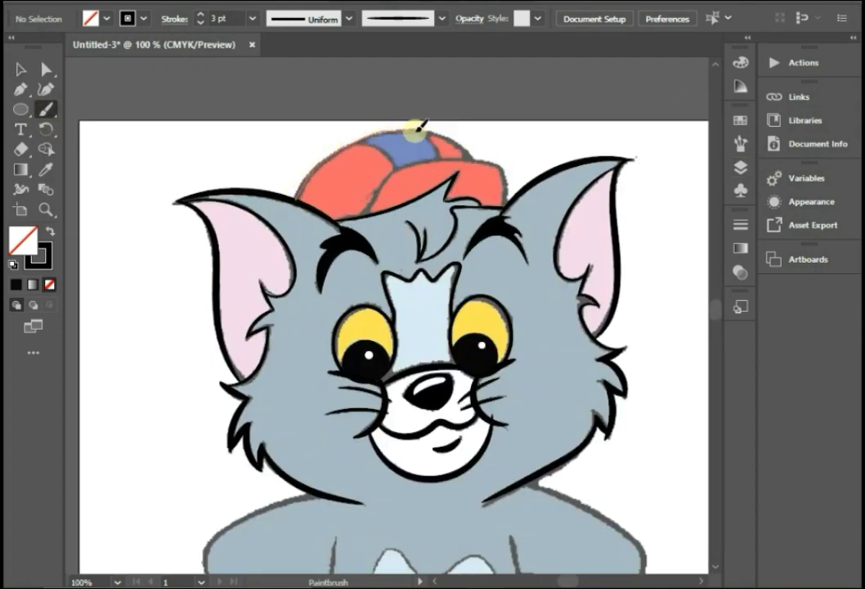
Step: Thin the brush to 1 pt and nudge the cap outline anchors, undoing the brim reshape
key(bracketleft)
key(bracketleft)
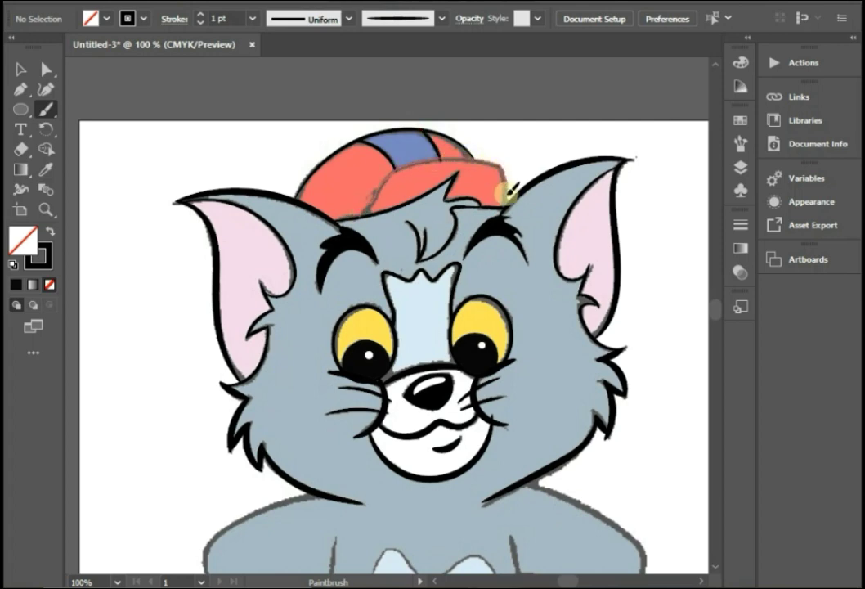
key(ctrl+minus)
scroll(492, 299, down, 2)
click(45, 68)
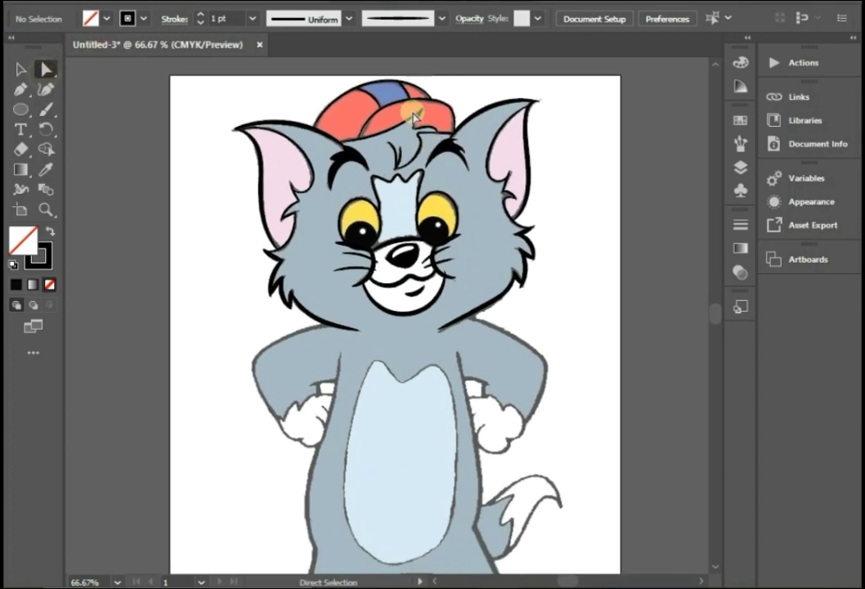
scroll(413, 115, up, 2)
drag(408, 100, 407, 93)
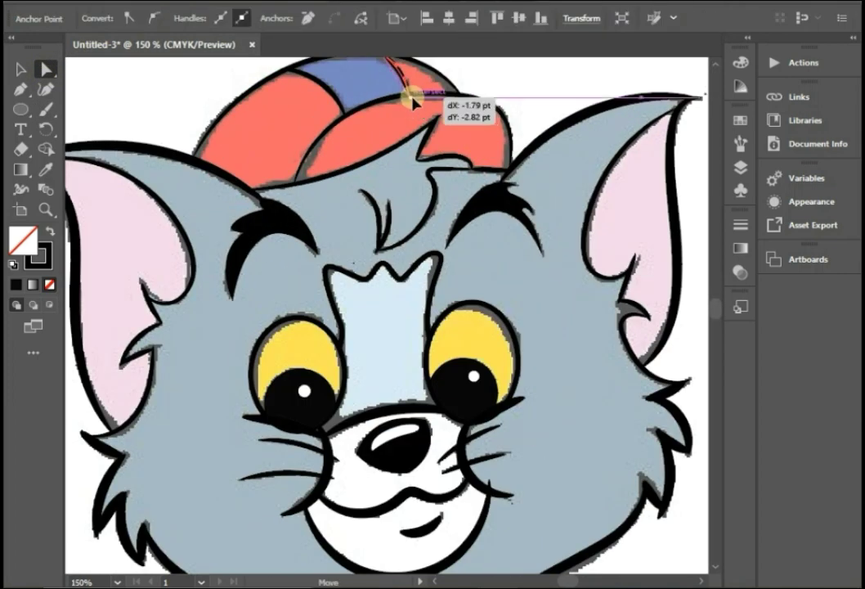
drag(459, 102, 460, 90)
key(ctrl+z)
Step: Select the cap-top path with Direct Selection to refine its brim, then deselect
key(a)
click(458, 89)
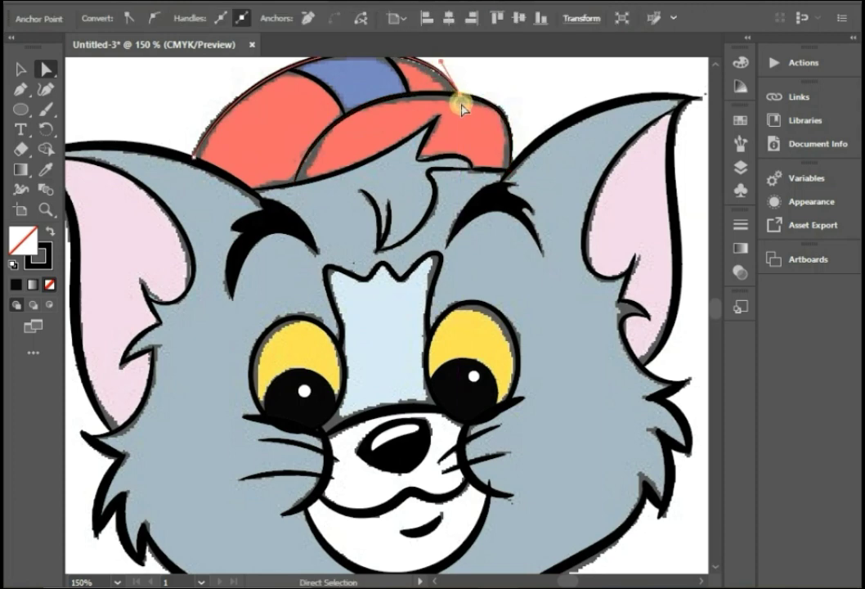
scroll(463, 108, down, 2)
key(ctrl+shift+a)
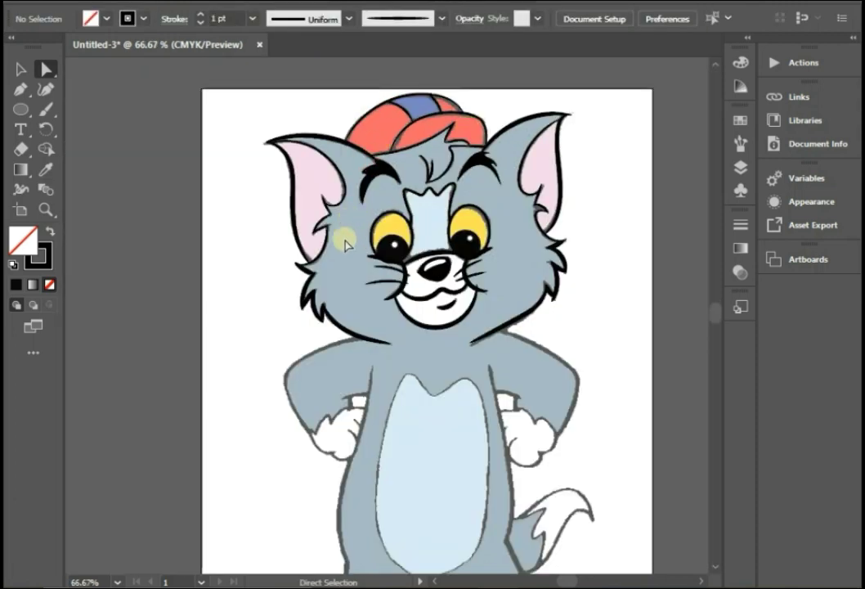
scroll(245, 294, down, 2)
scroll(158, 343, down, 1)
click(46, 109)
scroll(498, 320, up, 1)
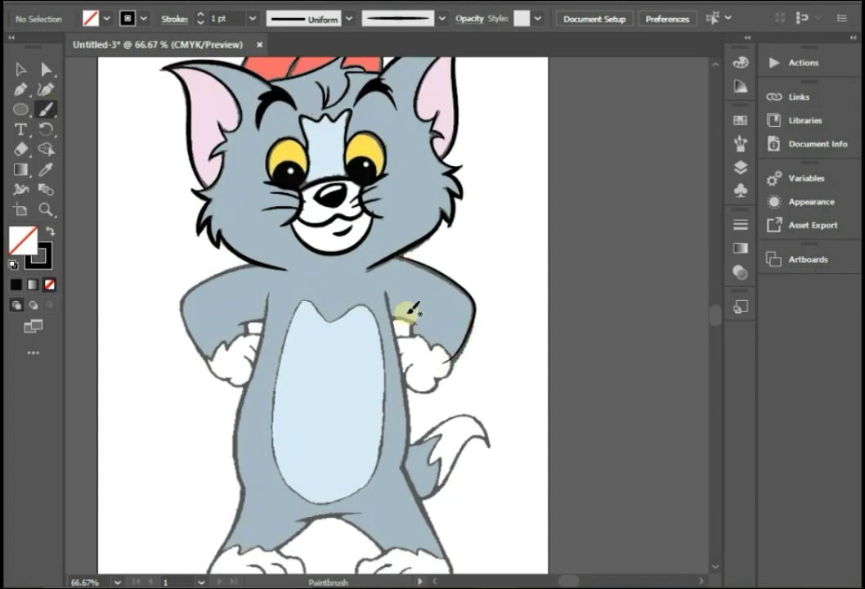
Step: Raise the right outer arm line's stroke weight to 2 pt
click(20, 69)
click(471, 323)
click(199, 13)
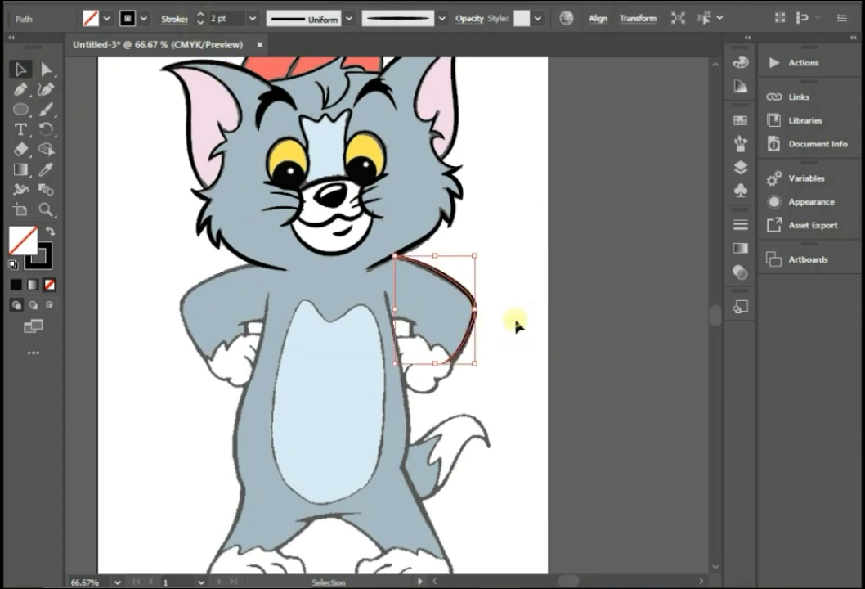
click(516, 325)
scroll(246, 242, down, 2)
Step: Brush the outline of the right fist up toward the arm
click(49, 109)
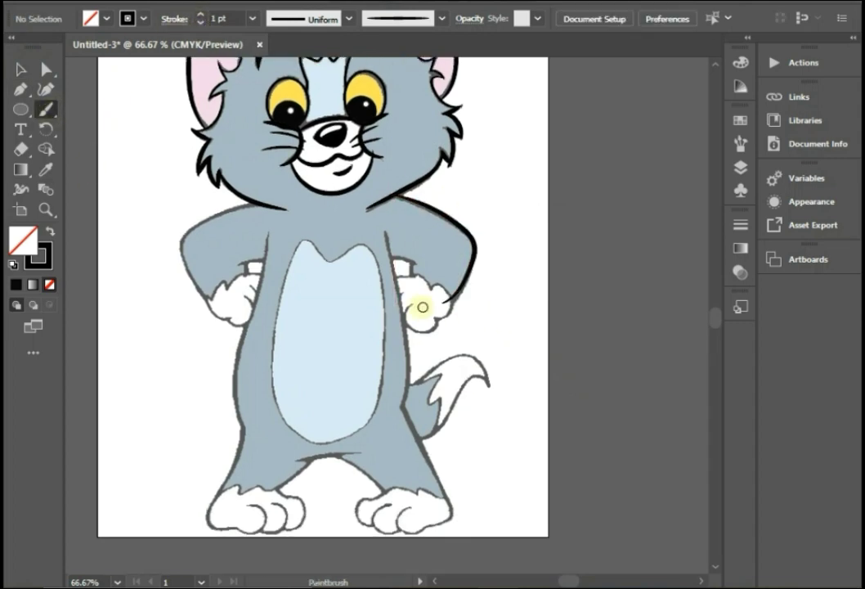
scroll(413, 304, up, 1)
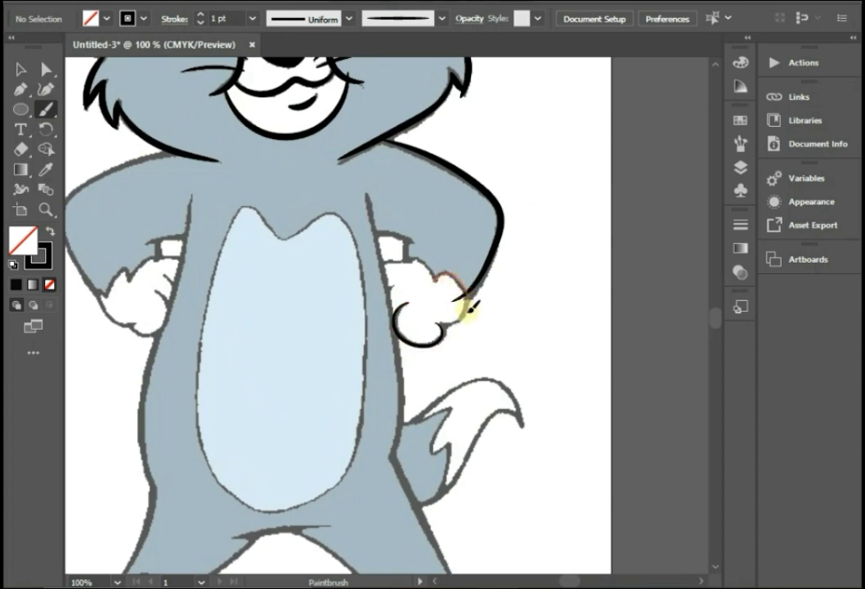
drag(448, 325, 452, 323)
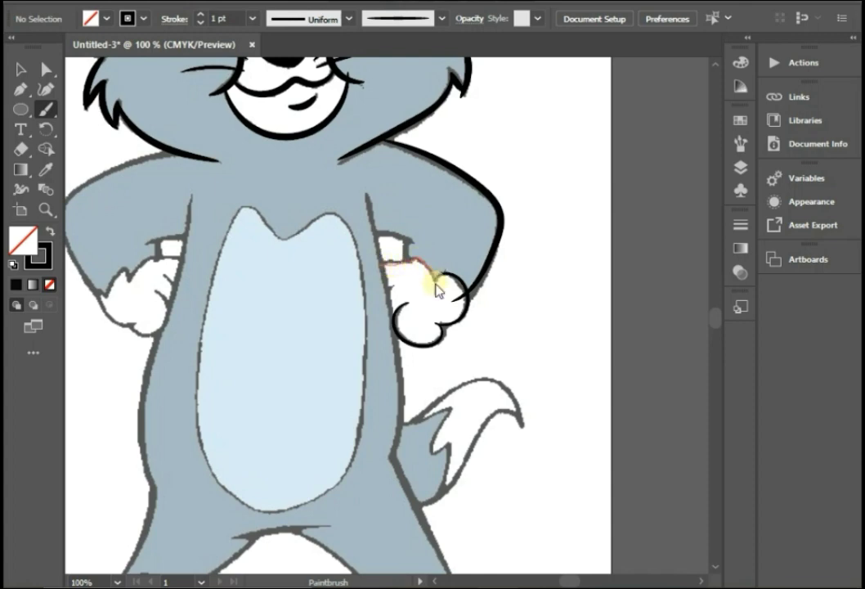
drag(436, 286, 439, 282)
drag(380, 236, 407, 238)
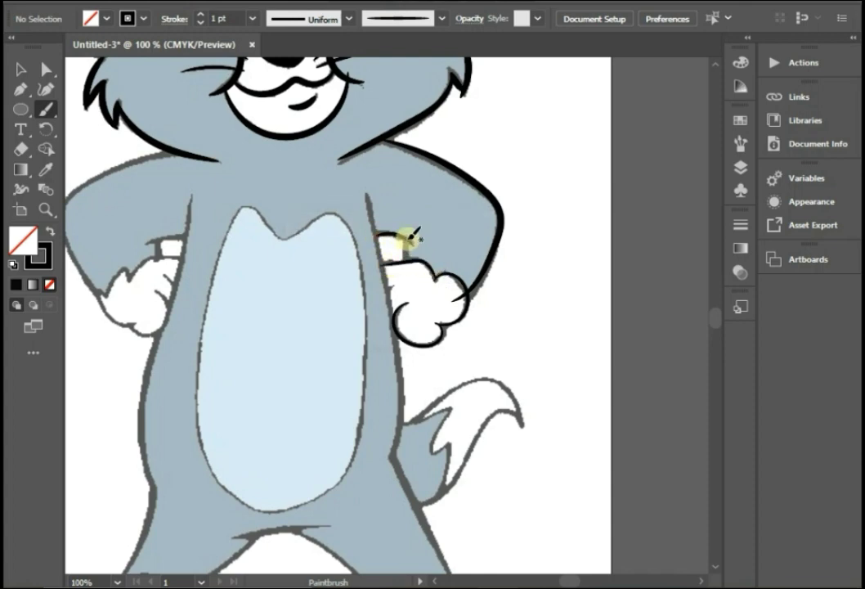
key(ctrl+minus)
scroll(488, 296, down, 3)
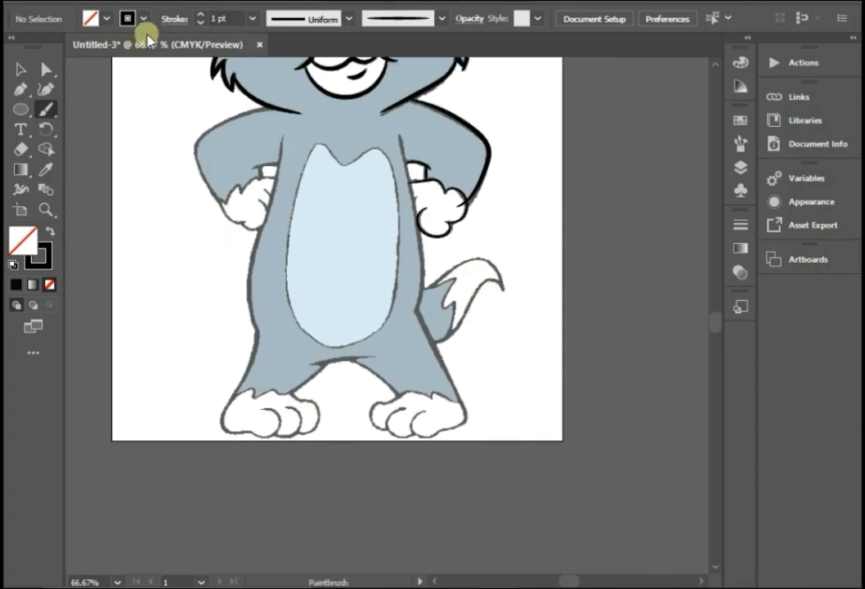
Step: Trace the cat's right side from shoulder to foot with a 2 pt brush
click(200, 13)
mouse_move(401, 144)
mouse_down()
mouse_move(419, 266)
mouse_move(416, 314)
mouse_up()
scroll(418, 233, down, 2)
drag(417, 227, 453, 300)
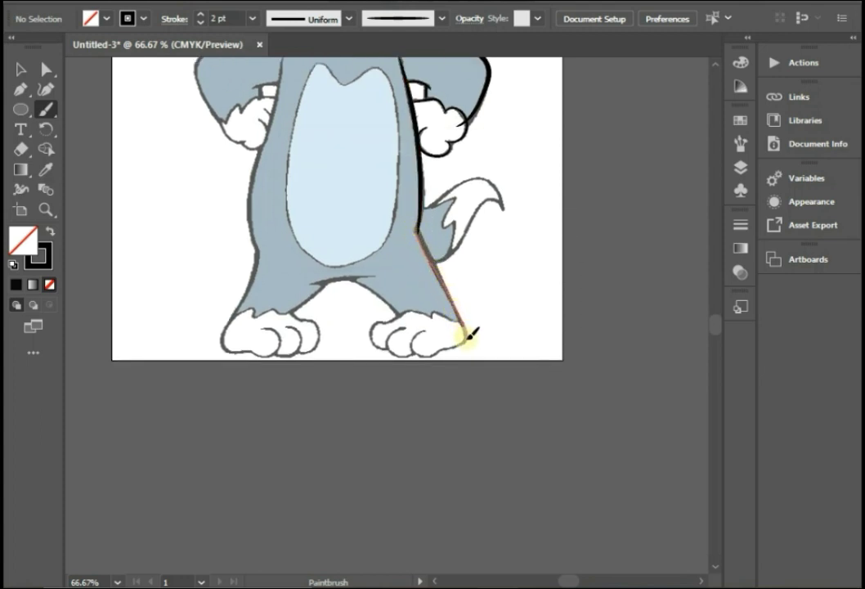
scroll(478, 285, up, 2)
Step: Outline both edges and tip of the tail with a 1 pt brush
click(200, 23)
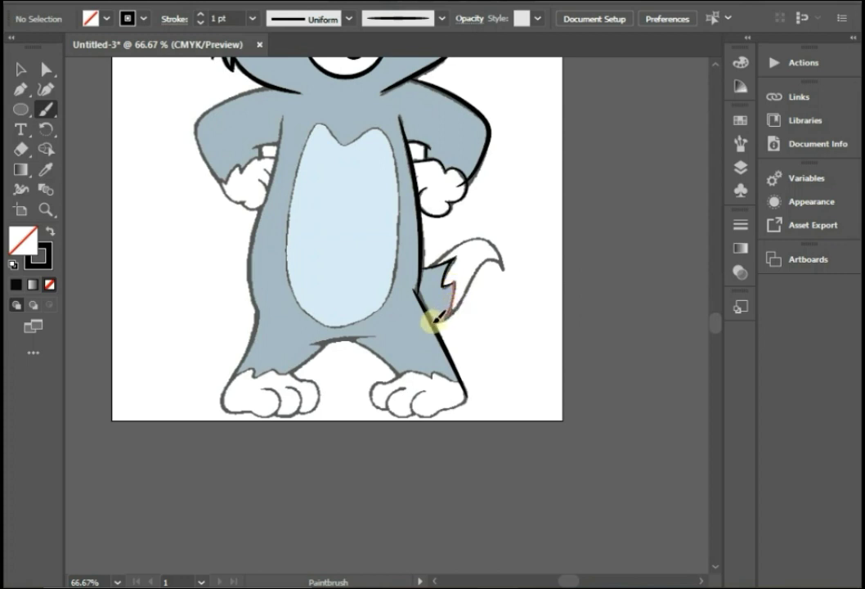
drag(450, 309, 433, 261)
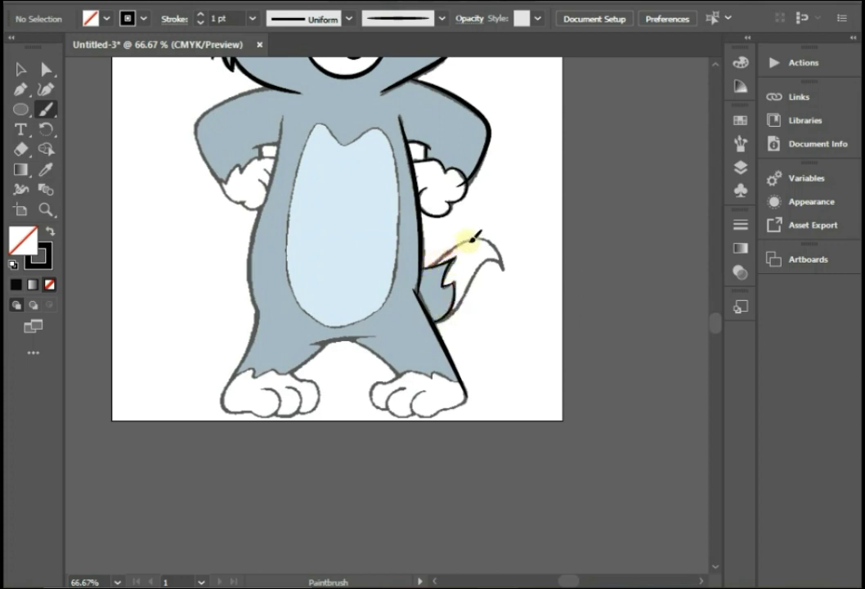
drag(508, 270, 447, 313)
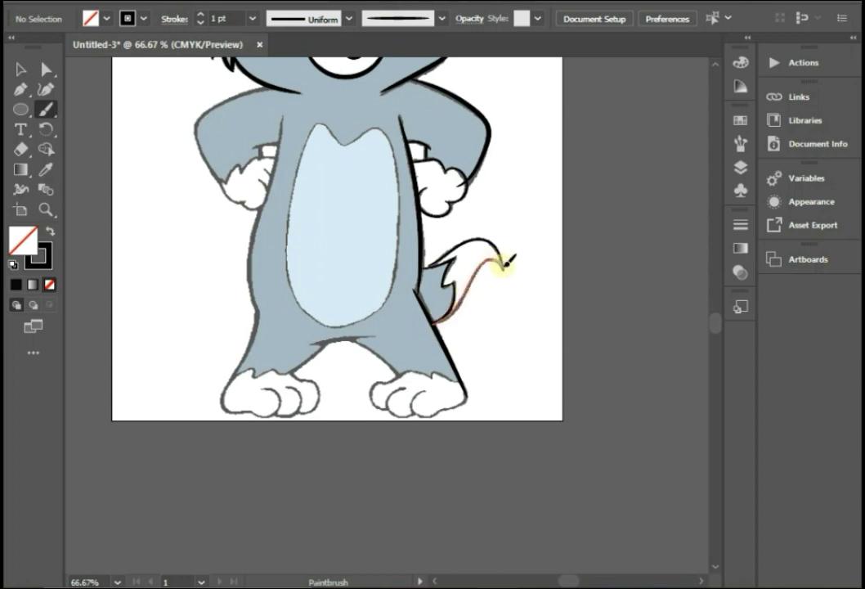
drag(507, 261, 508, 260)
Step: Outline the right foot's toe, sole and toe tops
key(ctrl+minus)
drag(386, 353, 427, 294)
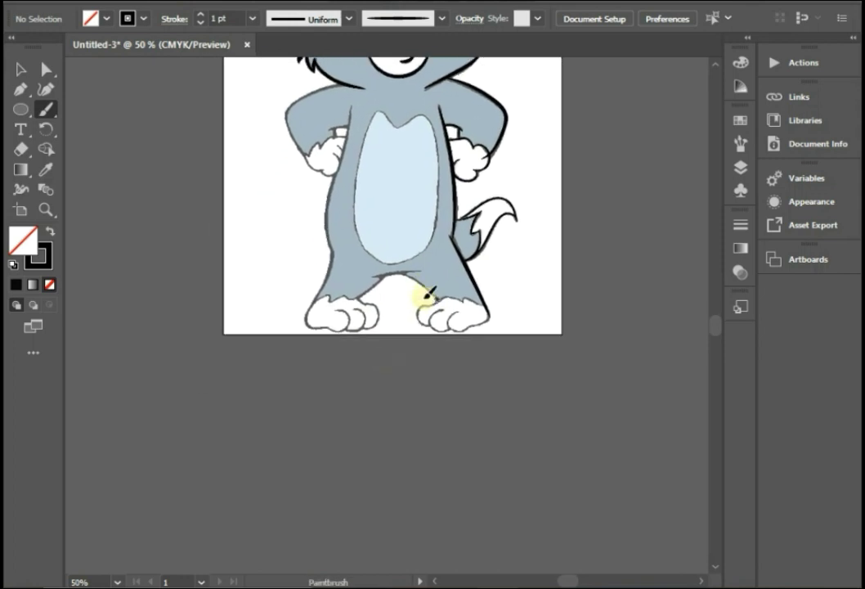
scroll(490, 328, up, 1)
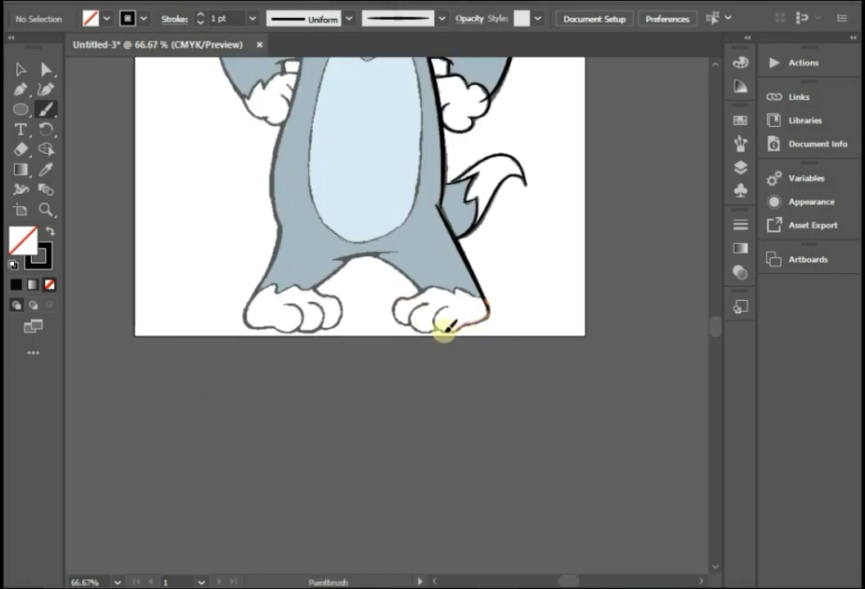
drag(451, 308, 428, 325)
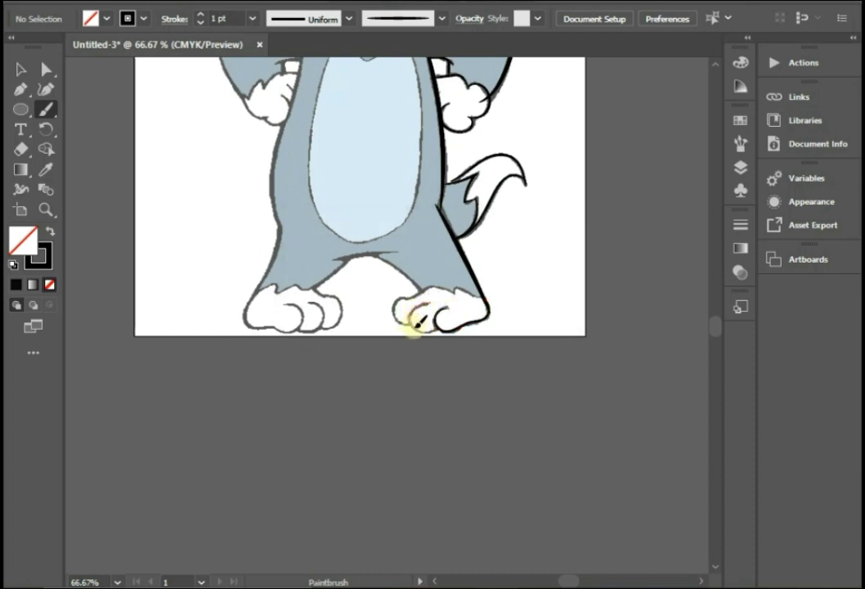
mouse_move(437, 326)
mouse_down()
mouse_move(411, 319)
mouse_move(464, 315)
mouse_move(489, 301)
mouse_up()
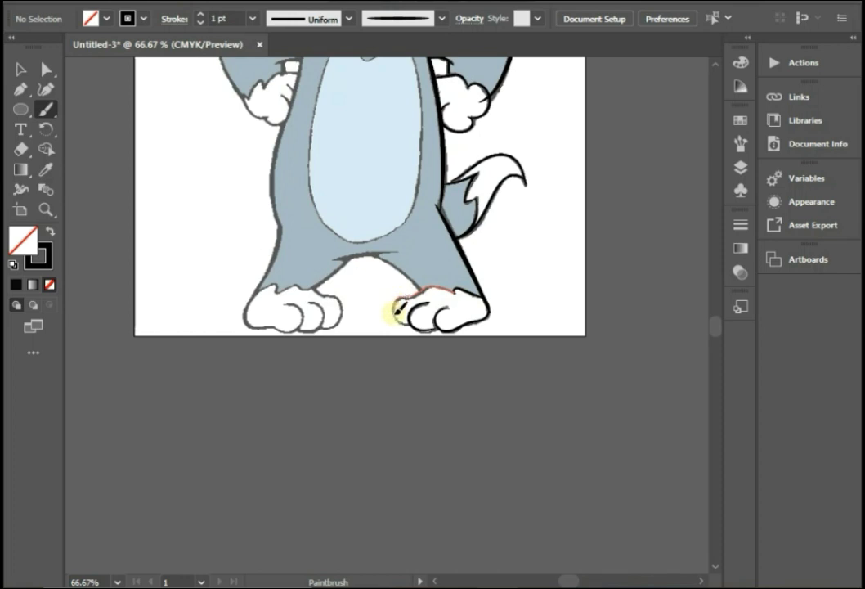
drag(411, 321, 448, 318)
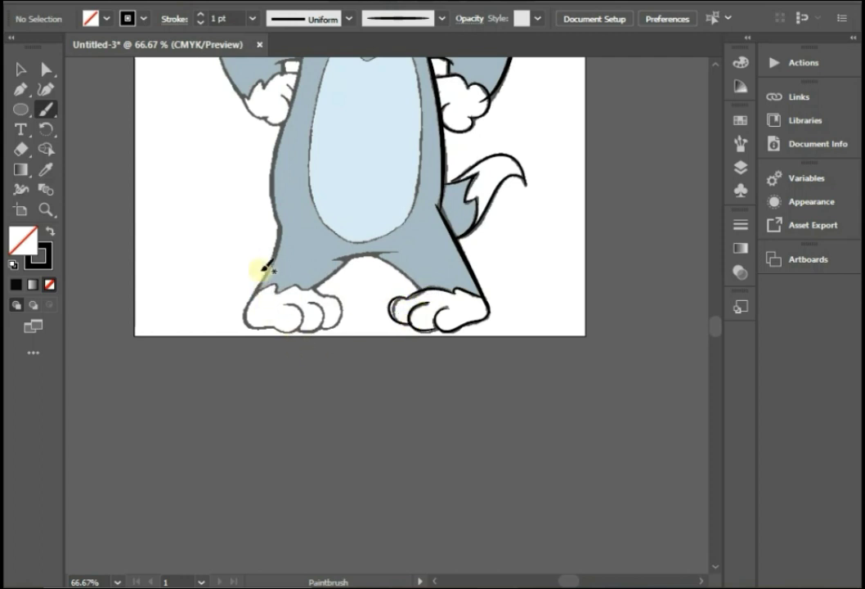
Step: Trace the left shoulder, then the arm down to the hand at 1 pt
scroll(350, 331, down, 1)
scroll(349, 330, up, 1)
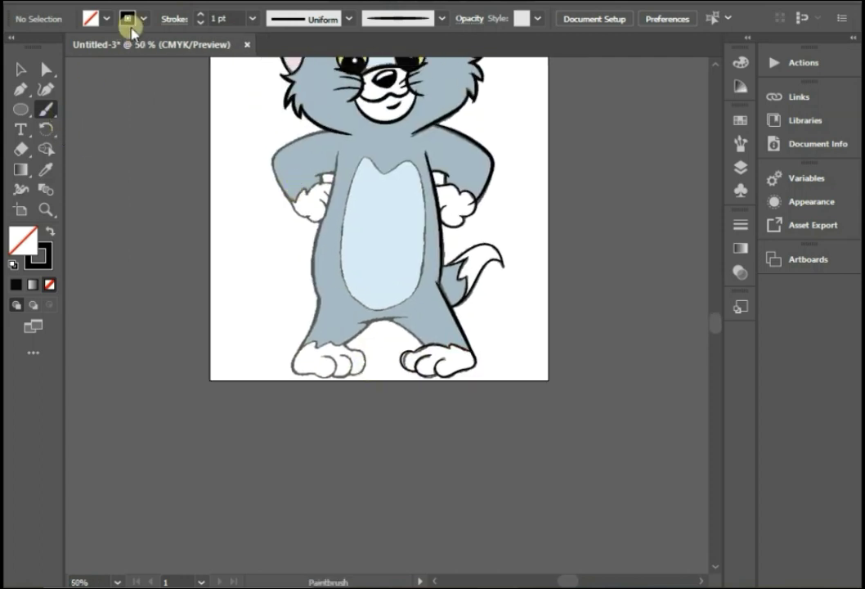
scroll(289, 125, up, 1)
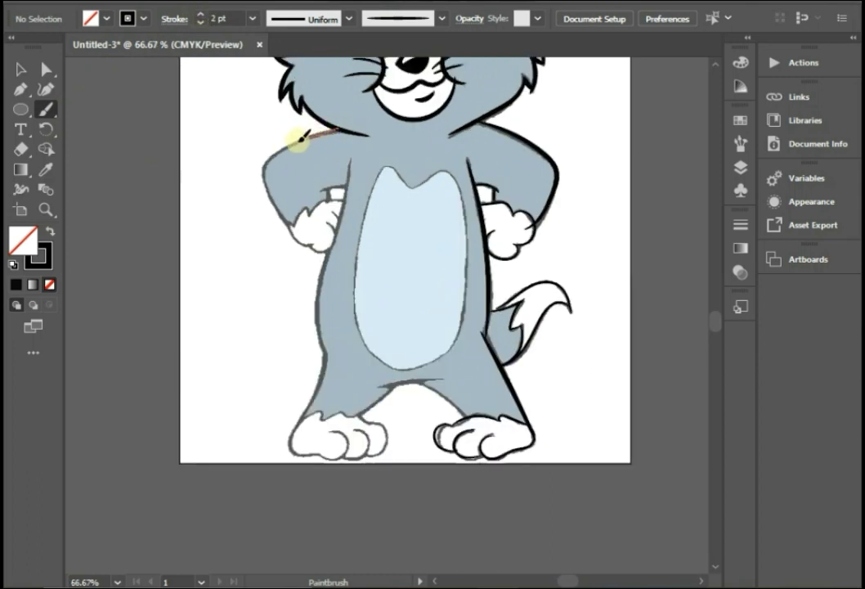
mouse_move(299, 139)
mouse_down()
mouse_move(272, 154)
mouse_move(286, 222)
mouse_up()
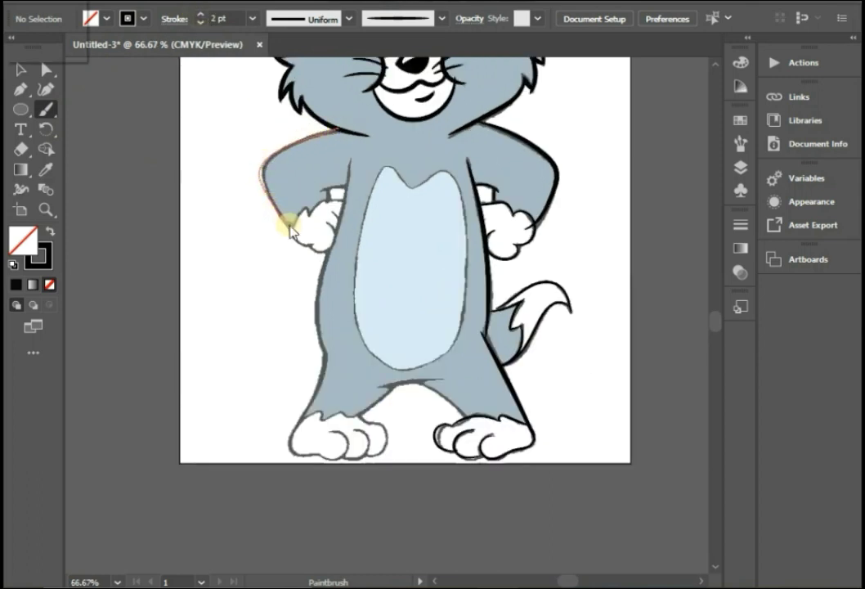
click(199, 23)
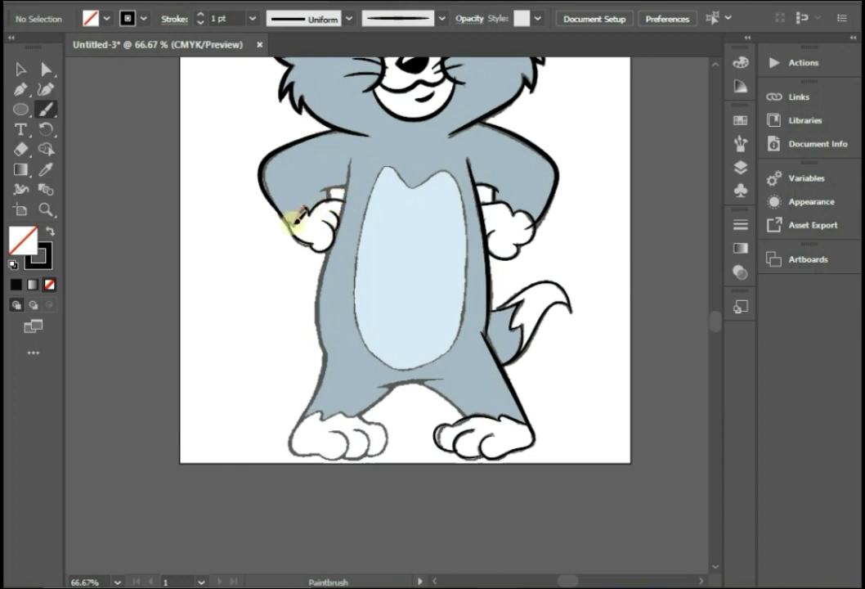
drag(286, 217, 331, 195)
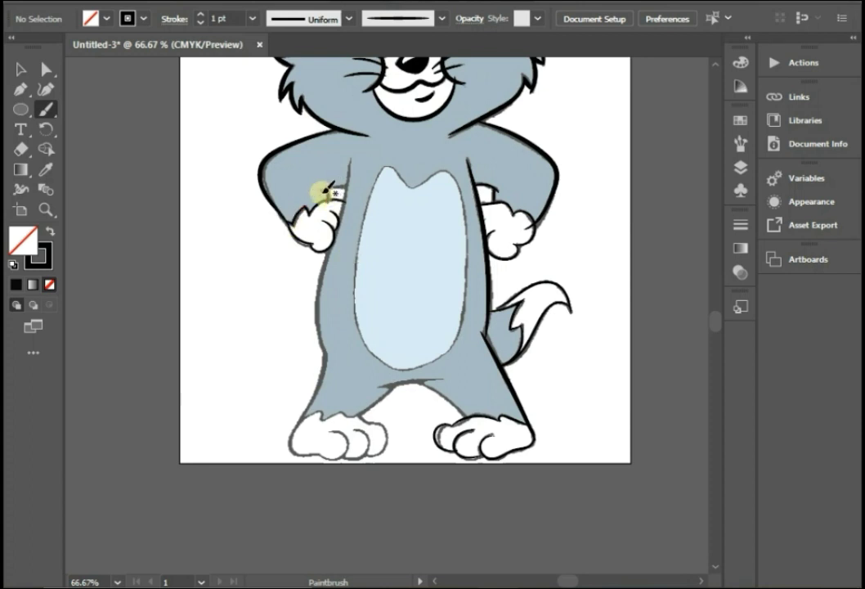
Step: Trace the cat's left side down the leg with a 2 pt brush
click(200, 14)
scroll(343, 187, down, 1)
drag(344, 184, 329, 242)
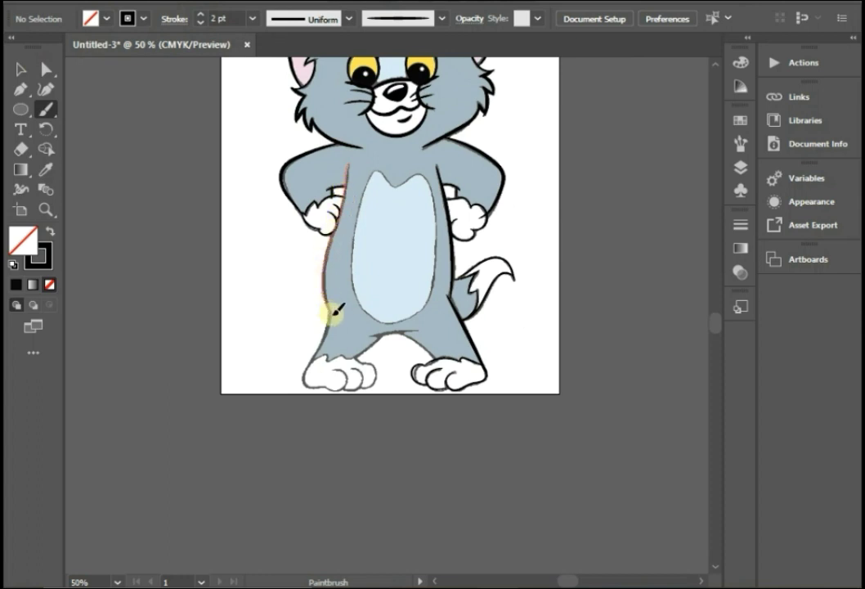
drag(333, 312, 331, 311)
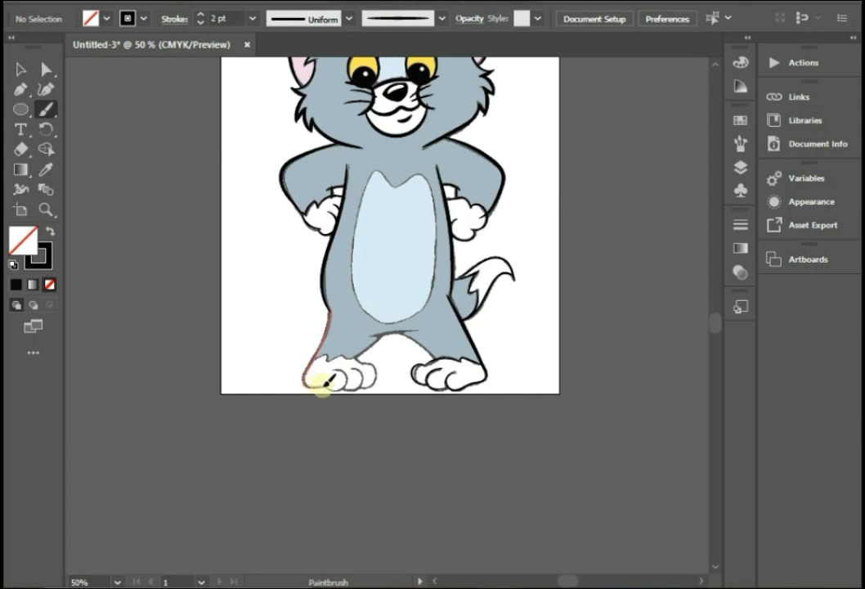
drag(325, 382, 328, 401)
Step: Outline the left foot's toes and inner leg edge with a 1 pt brush
scroll(328, 401, down, 1)
click(201, 23)
scroll(322, 324, up, 1)
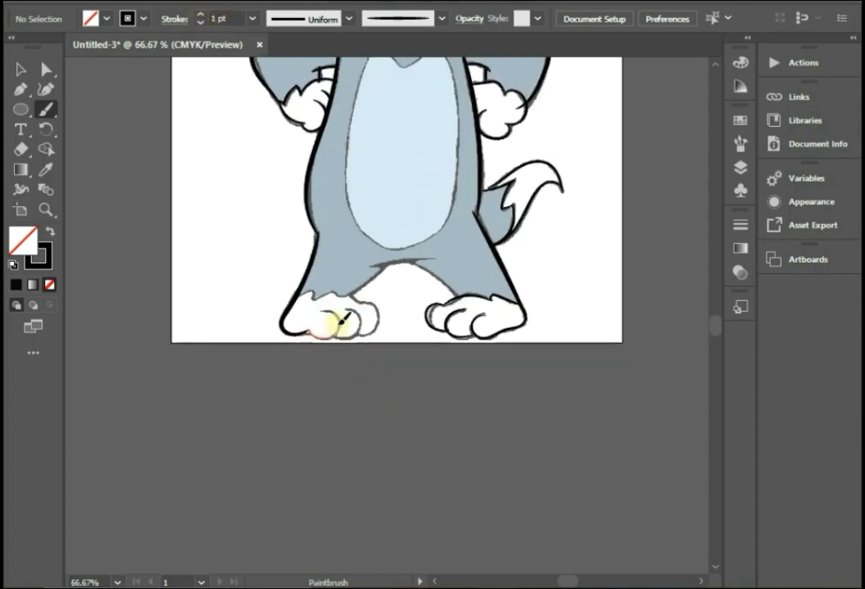
drag(333, 309, 373, 307)
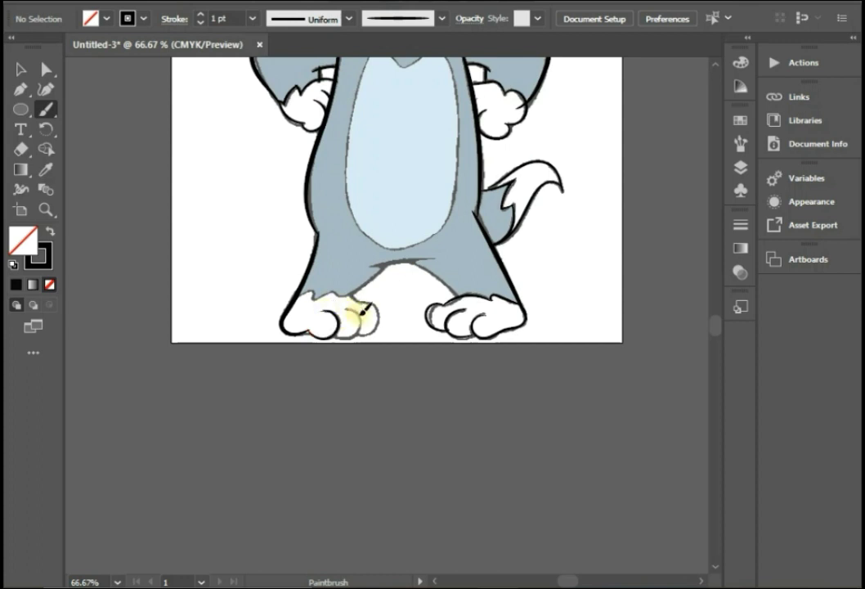
drag(335, 331, 297, 296)
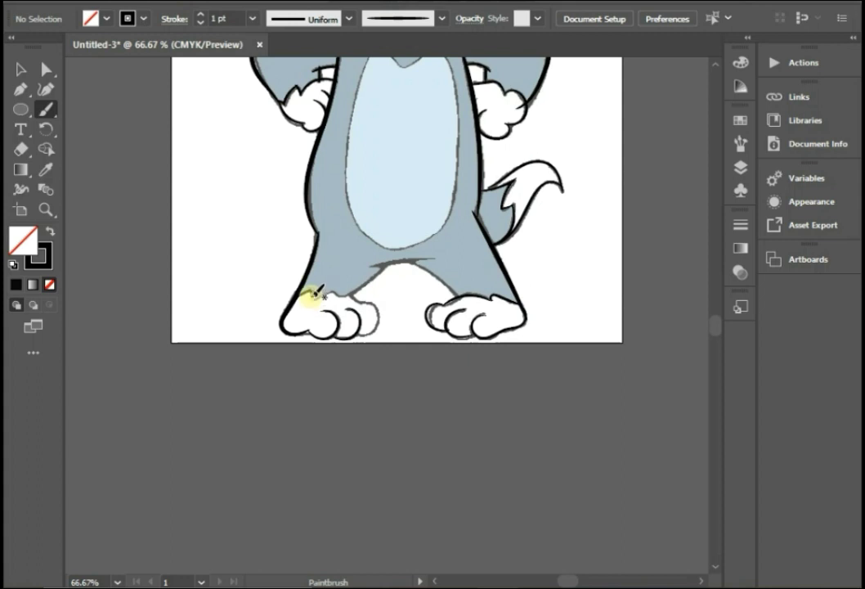
drag(337, 292, 363, 285)
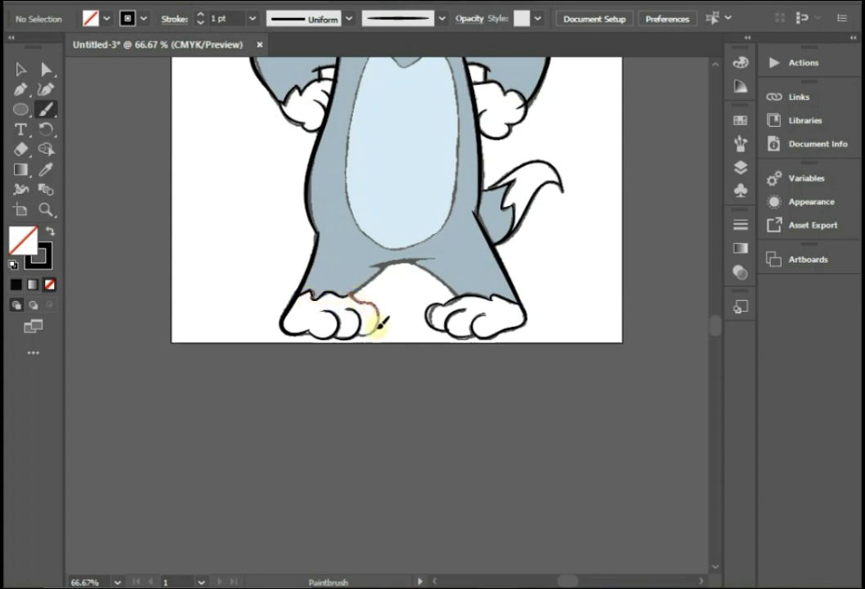
Step: Brush a 2 pt stroke along the inner leg line between the feet
click(200, 14)
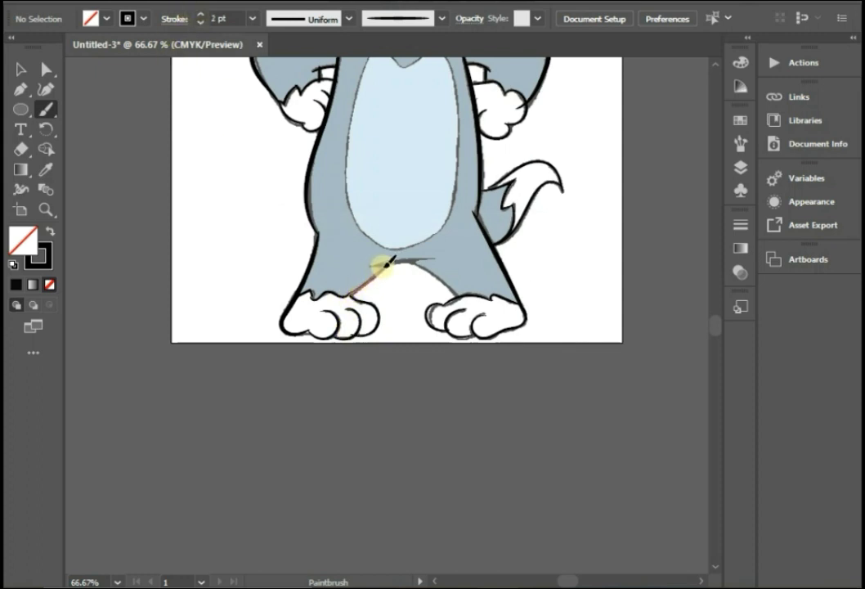
mouse_move(386, 261)
mouse_down()
mouse_move(441, 257)
mouse_move(462, 323)
mouse_up()
scroll(462, 325, down, 1)
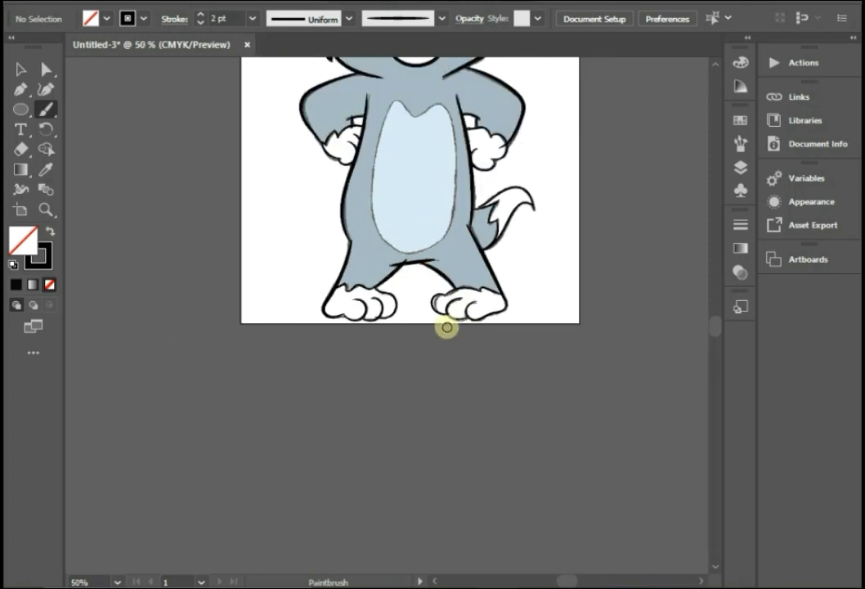
scroll(425, 339, down, 1)
Step: Start the Pen outline of the belly patch at the chest notch, down the right edge and bottom
click(21, 89)
scroll(392, 200, up, 1)
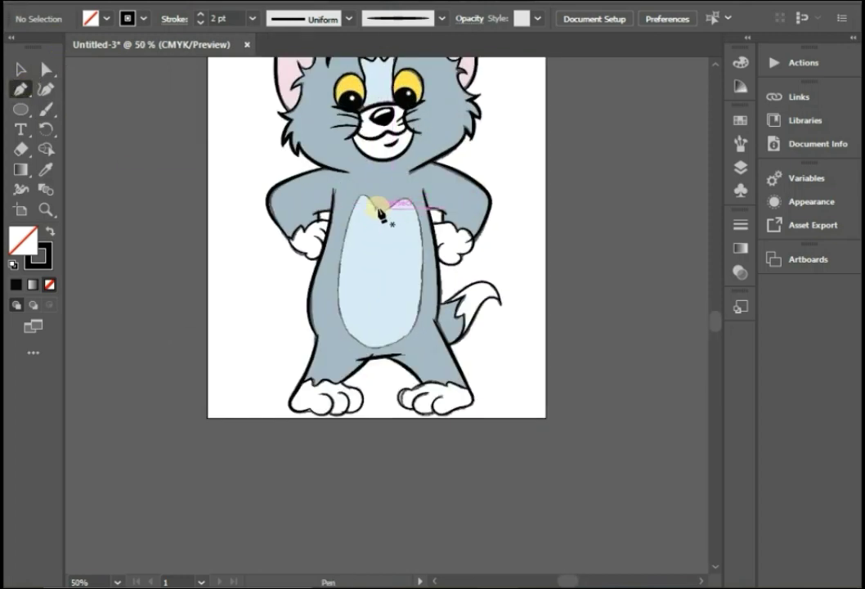
drag(381, 211, 411, 182)
scroll(396, 202, up, 1)
scroll(447, 287, down, 2)
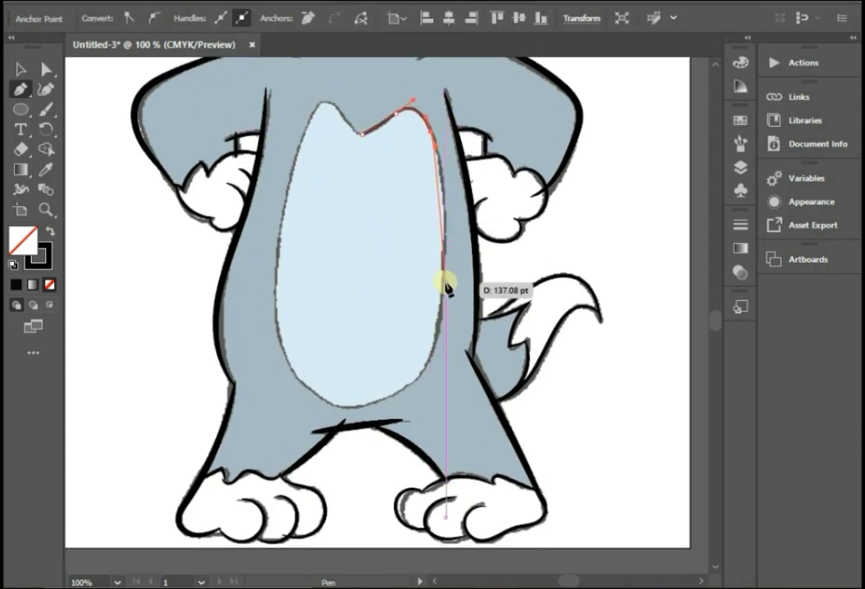
drag(444, 282, 435, 357)
drag(370, 404, 316, 412)
Step: Continue up the left belly edge, close the path at the top notch and deselect
drag(278, 334, 270, 299)
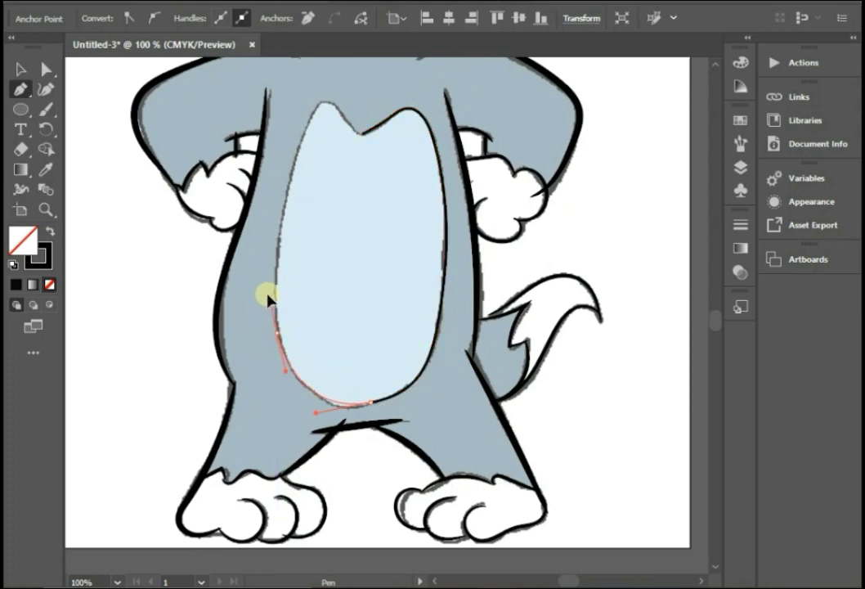
click(291, 173)
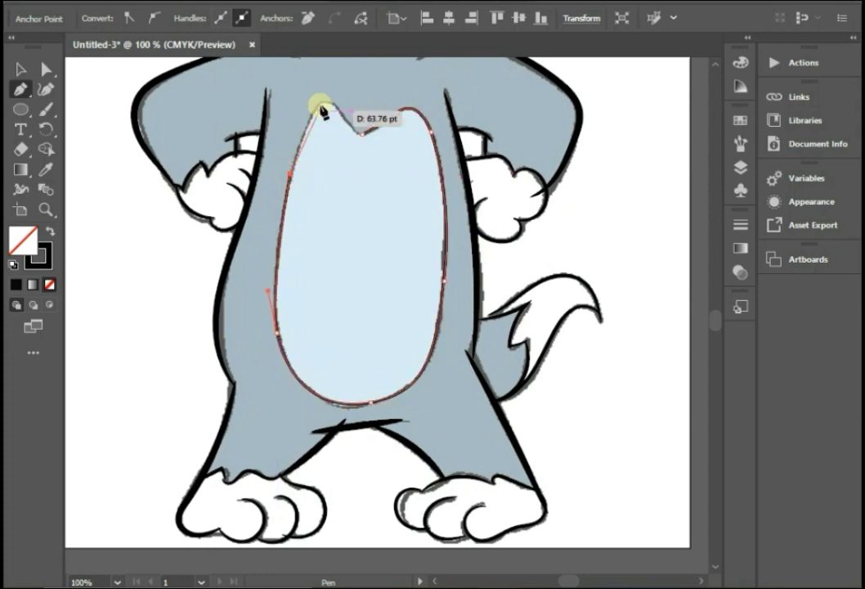
drag(320, 107, 328, 97)
click(359, 131)
click(33, 101)
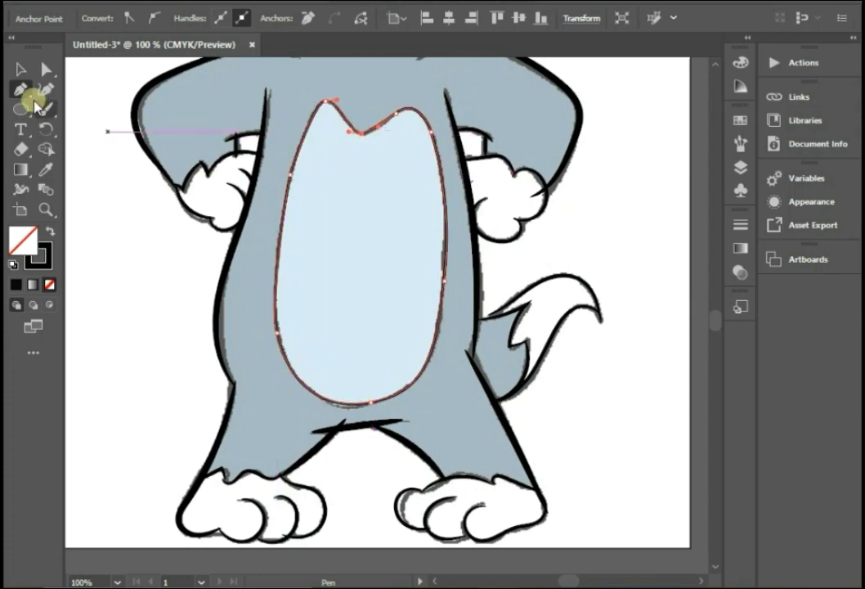
click(21, 69)
click(125, 319)
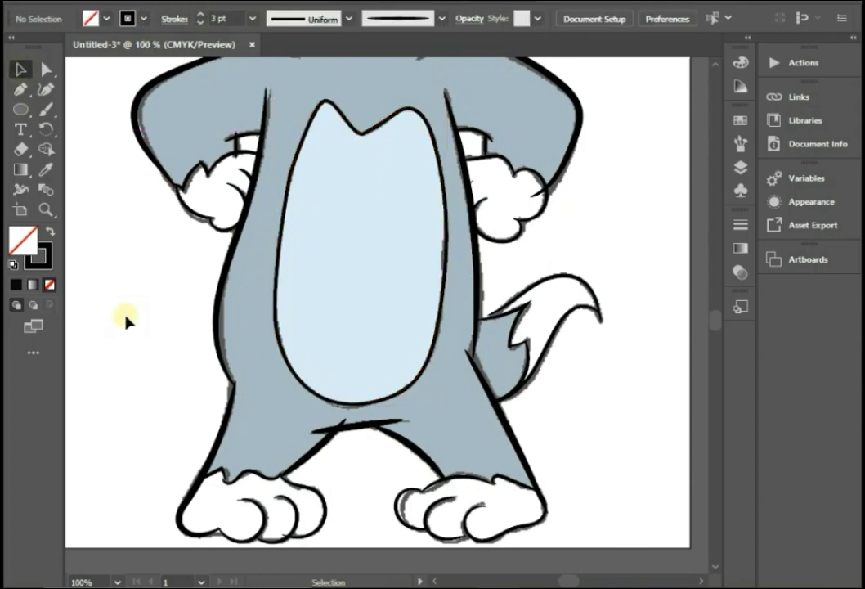
Step: Reshape the hand curve downward and fit both of its ends to the arm line
click(46, 70)
scroll(223, 140, up, 3)
drag(219, 120, 223, 193)
drag(303, 196, 295, 187)
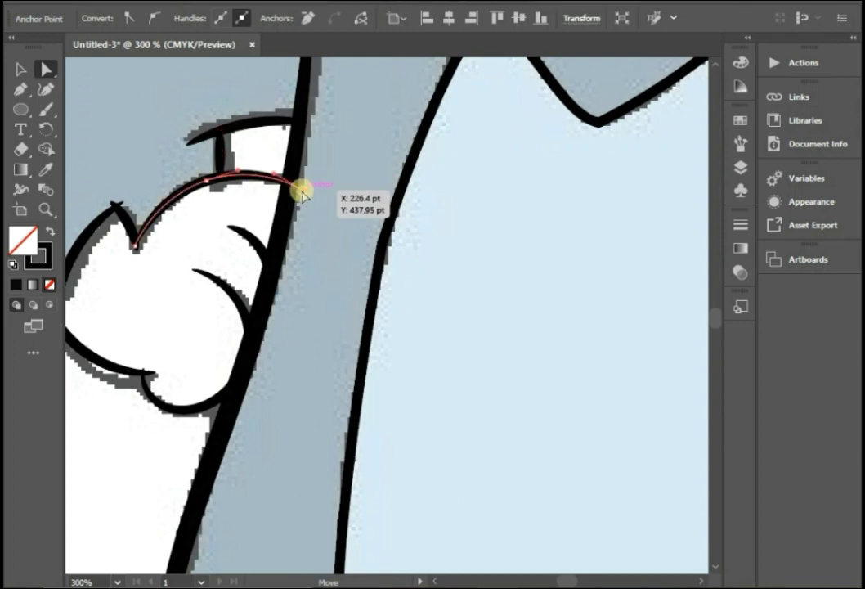
scroll(245, 213, left, 2)
drag(203, 199, 211, 215)
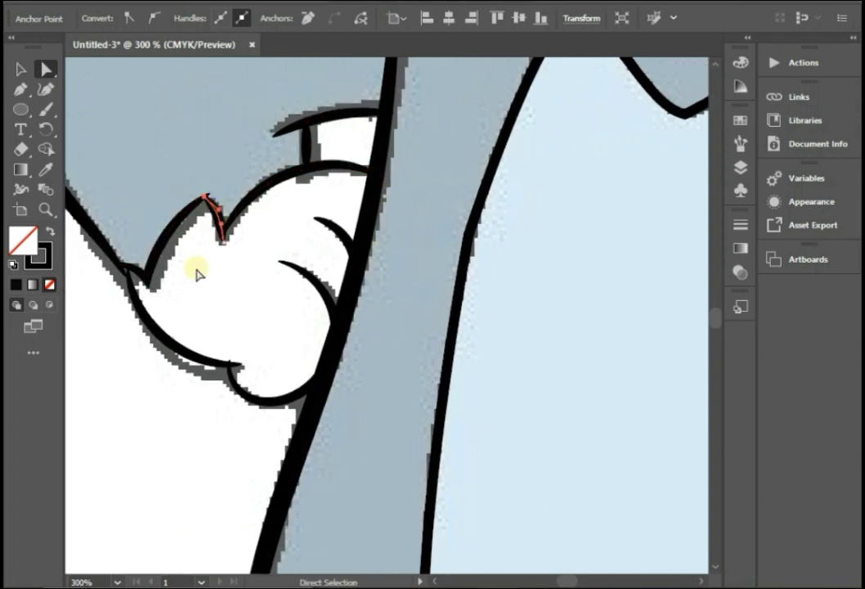
scroll(174, 290, down, 2)
scroll(174, 290, down, 2)
scroll(213, 515, up, 2)
scroll(229, 474, down, 1)
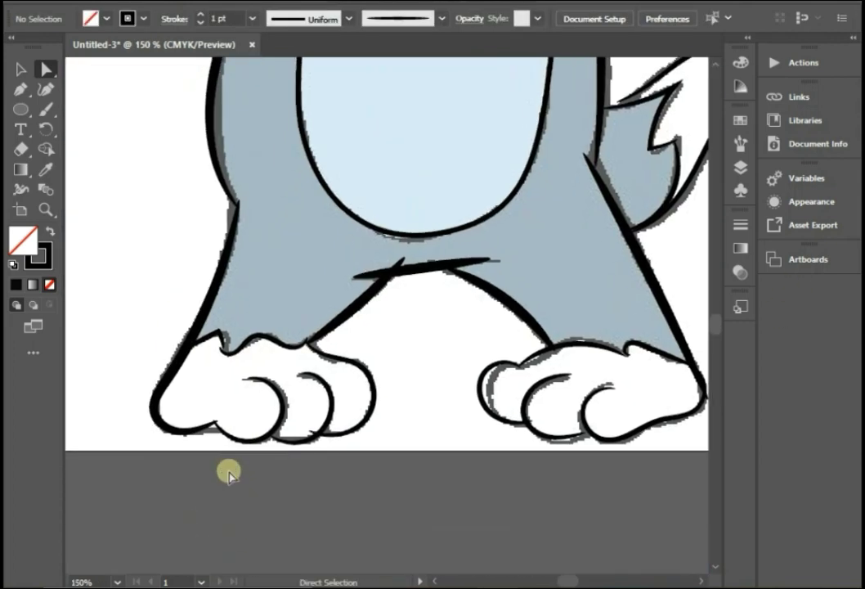
Step: Fit the diagonal leg line end, paw-top bump, paw bottom and toe curve end to the paw
drag(402, 270, 401, 260)
click(428, 332)
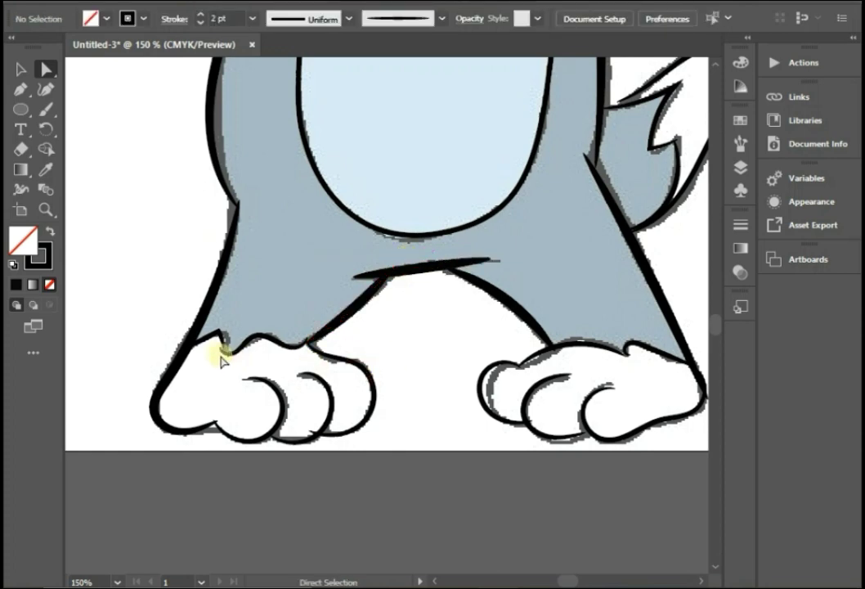
scroll(219, 353, up, 2)
drag(227, 352, 228, 342)
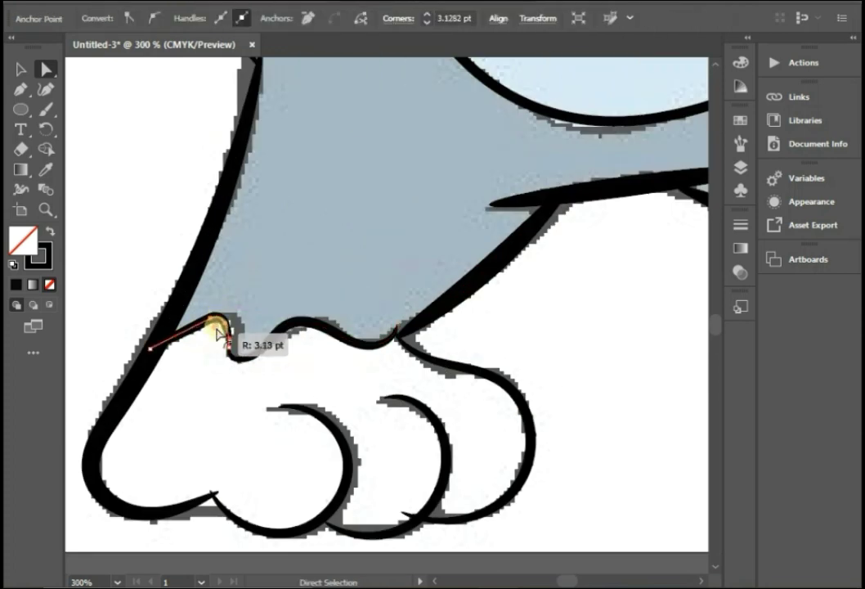
click(233, 497)
drag(211, 495, 213, 497)
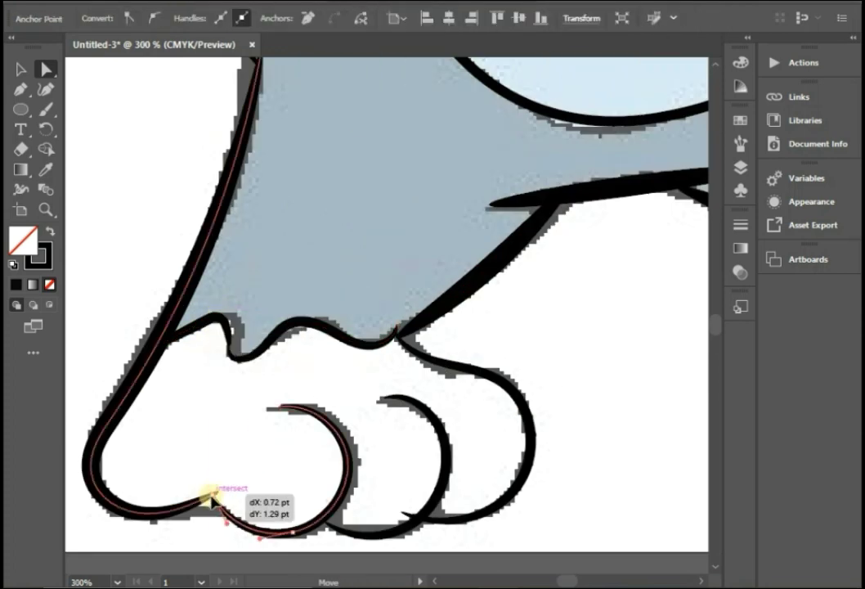
drag(409, 515, 410, 518)
click(347, 524)
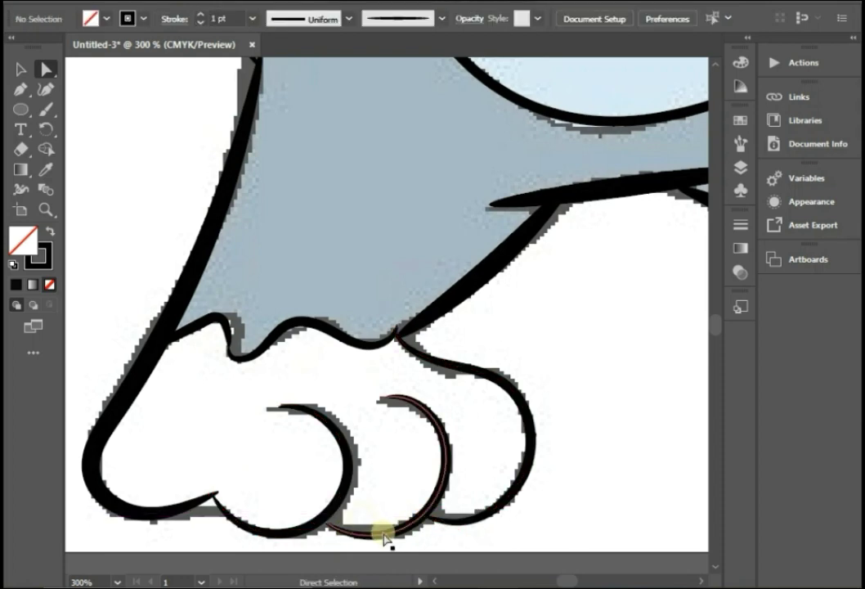
drag(327, 519, 323, 523)
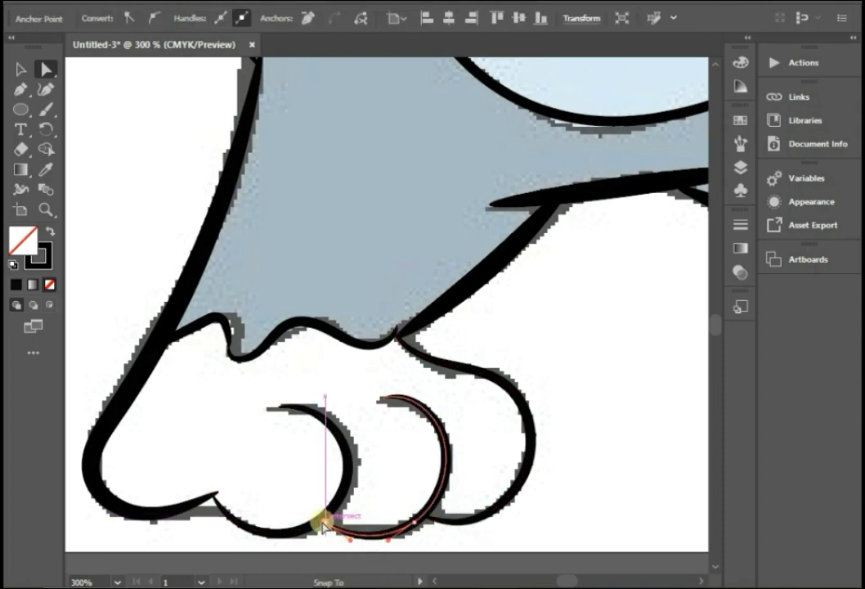
Step: Adjust the upper paw outline at the leg junction and the lower toe curve's end
scroll(381, 473, down, 3)
scroll(377, 410, up, 4)
drag(376, 409, 382, 417)
click(412, 416)
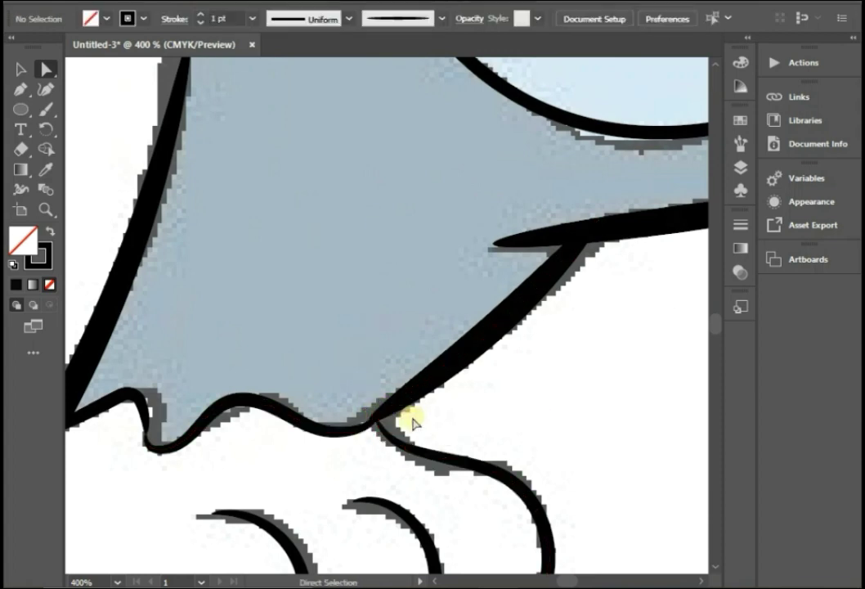
scroll(552, 426, down, 4)
scroll(264, 313, down, 1)
scroll(367, 343, up, 2)
scroll(361, 367, up, 2)
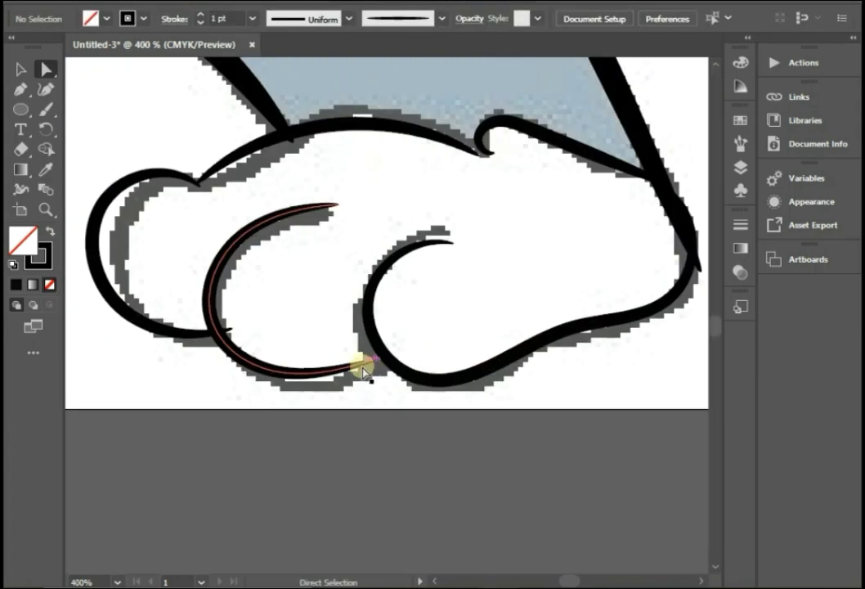
drag(380, 361, 381, 360)
click(207, 309)
click(226, 332)
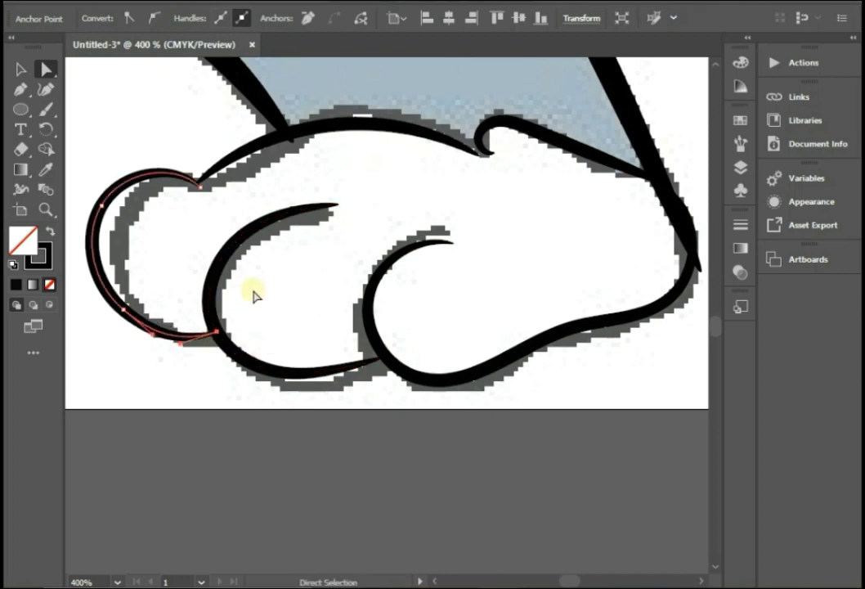
click(255, 294)
Step: Nudge the paw-top curve onto the notch and snap the paw tip to the leg line
click(292, 137)
click(426, 196)
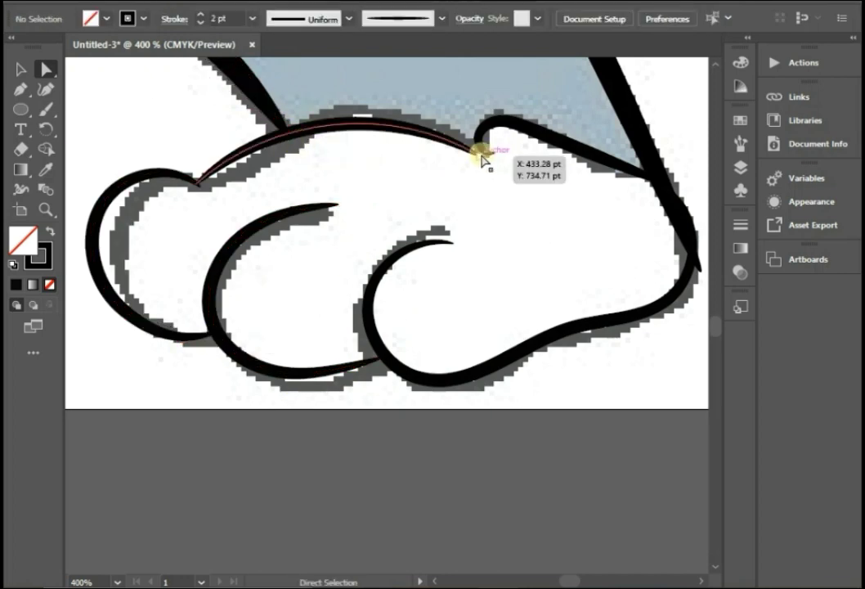
drag(483, 154, 488, 158)
scroll(521, 257, down, 3)
scroll(603, 271, up, 2)
drag(599, 271, 594, 261)
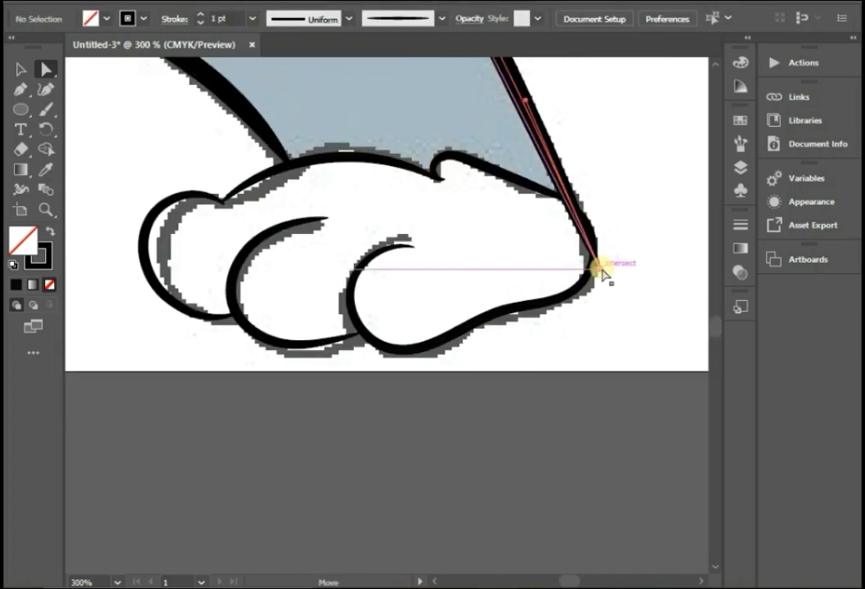
scroll(620, 257, down, 3)
scroll(620, 257, down, 1)
scroll(523, 212, up, 3)
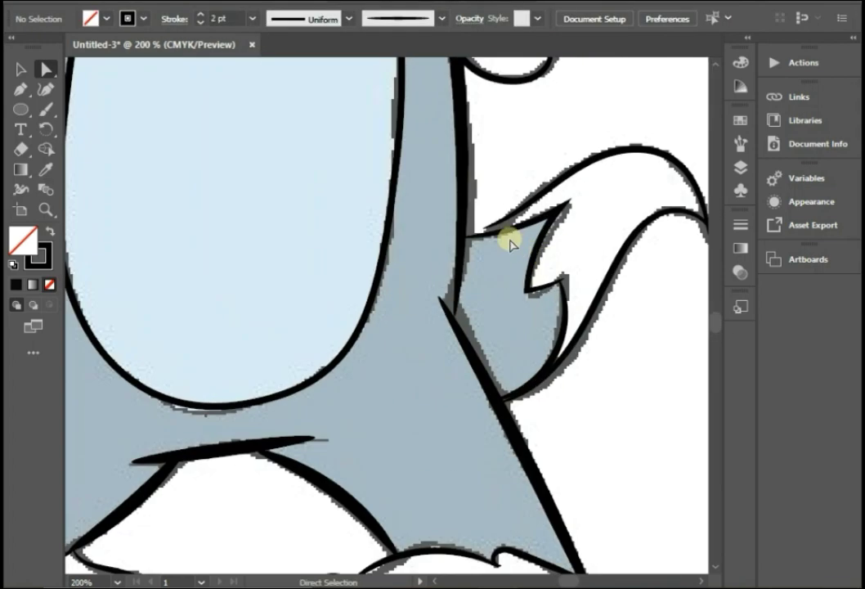
Step: Bring the tail's inner curve end to the tail tip and check the tip point
click(484, 234)
drag(713, 296, 566, 293)
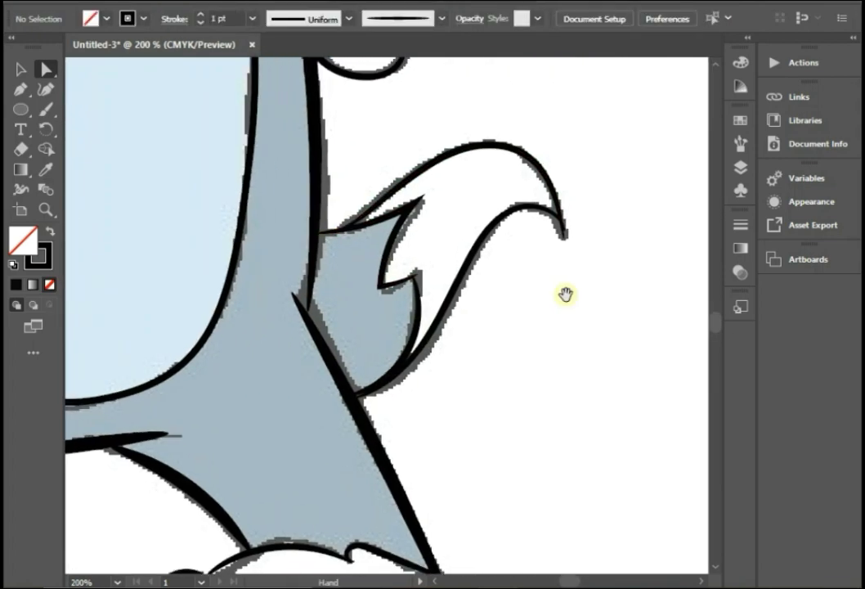
click(562, 233)
click(572, 233)
scroll(556, 229, up, 3)
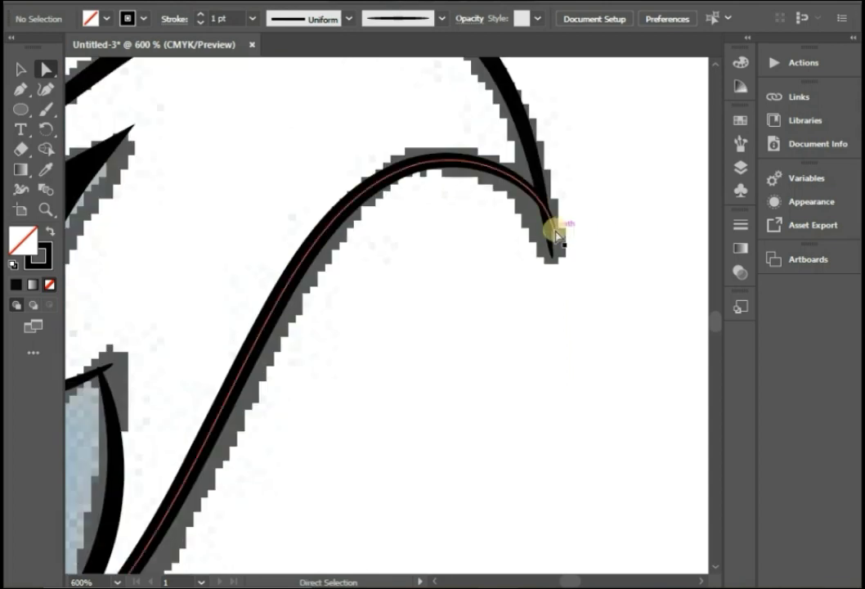
click(554, 237)
click(556, 294)
scroll(557, 295, down, 3)
Step: Move the leg line's top end onto the body outline and nudge the tail notch point
click(296, 349)
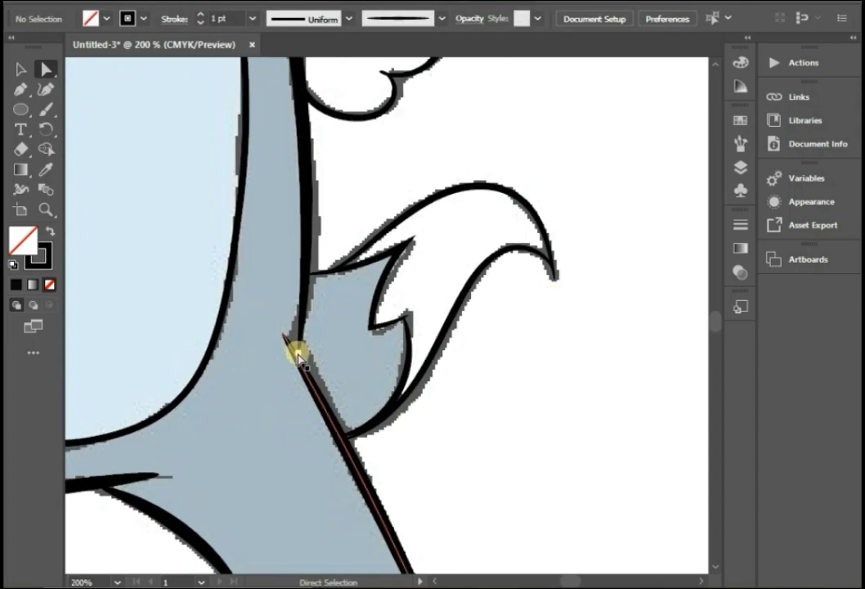
drag(298, 350, 290, 353)
click(448, 409)
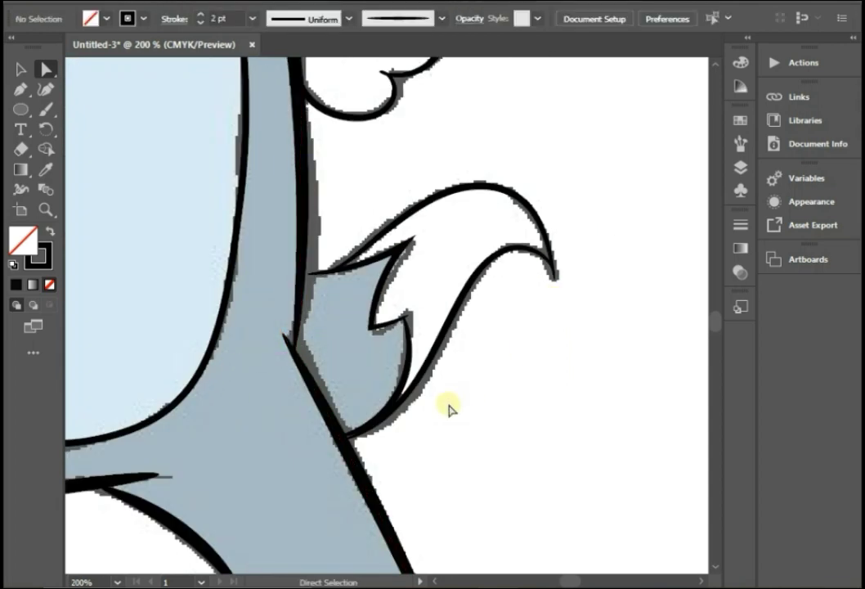
scroll(403, 323, up, 2)
drag(404, 322, 400, 324)
click(546, 415)
scroll(547, 416, down, 3)
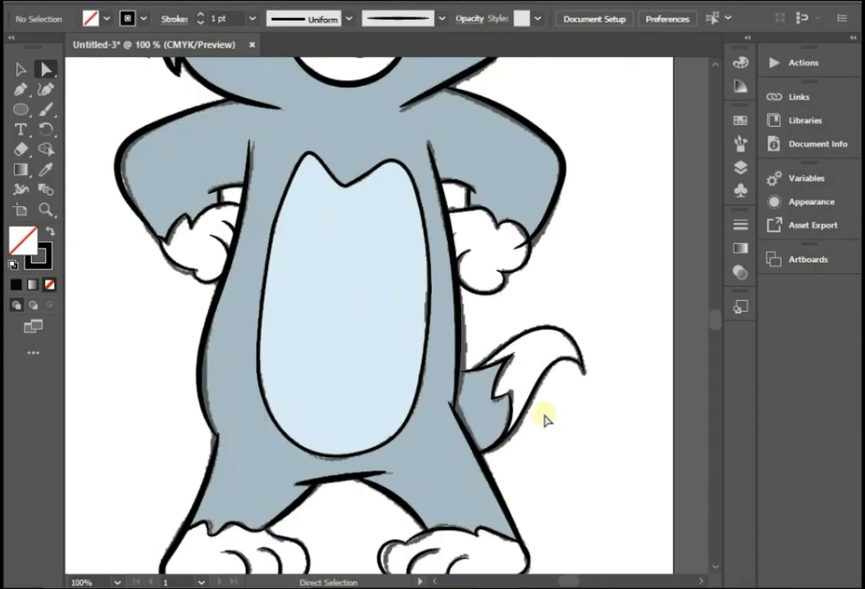
scroll(522, 241, up, 2)
Step: Move the arm outline's end onto the glove and nudge the glove's inner curl point
drag(516, 254, 543, 250)
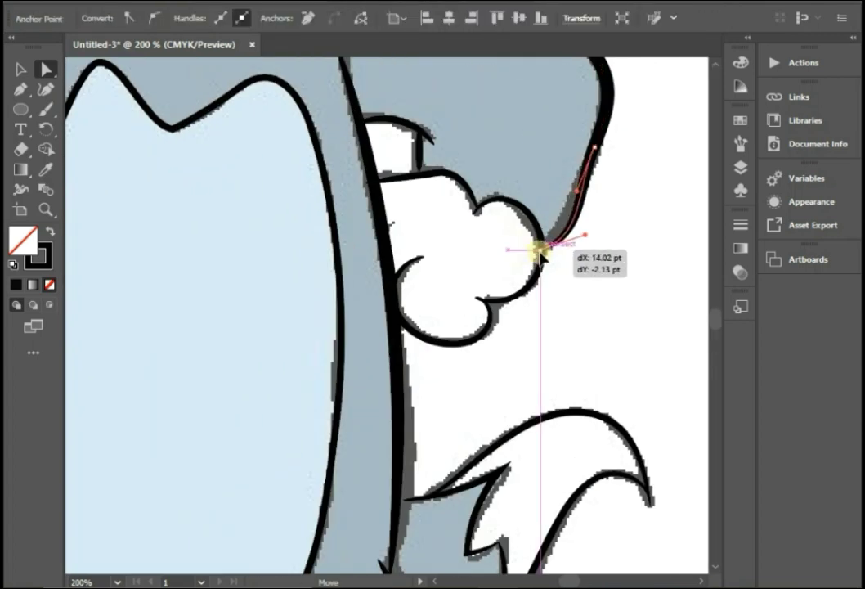
click(579, 232)
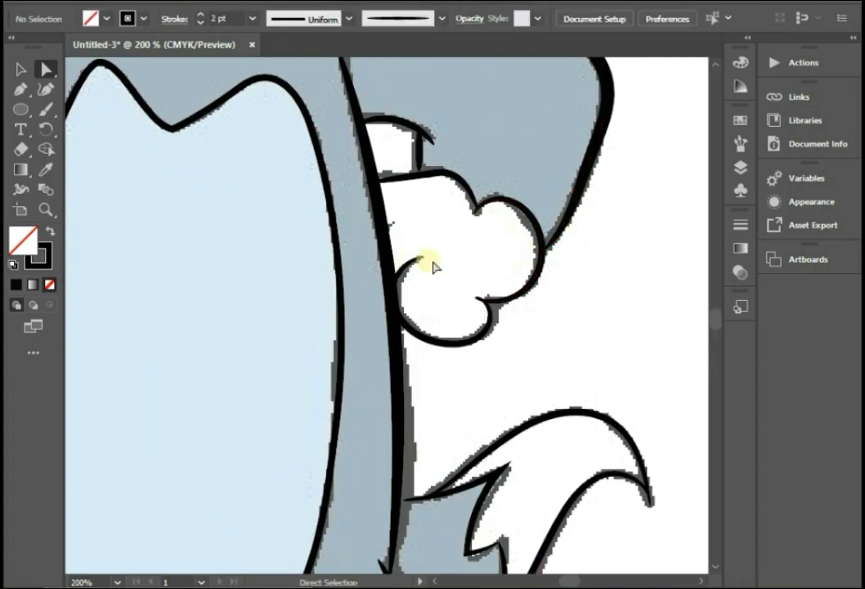
click(420, 173)
drag(421, 176, 422, 174)
click(470, 231)
Step: Hide Layer 1 so only the black line art remains visible
scroll(469, 232, down, 3)
scroll(548, 231, up, 3)
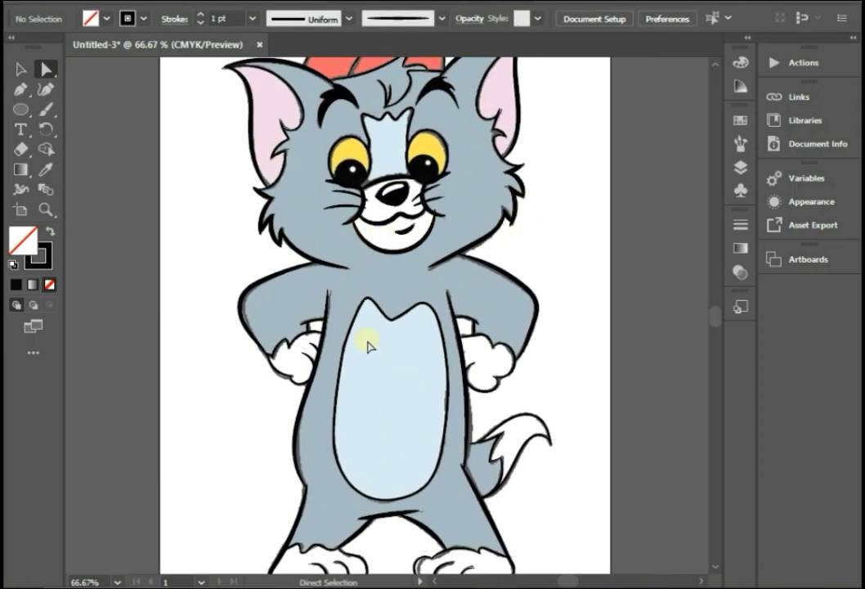
scroll(367, 343, down, 1)
click(741, 167)
click(533, 156)
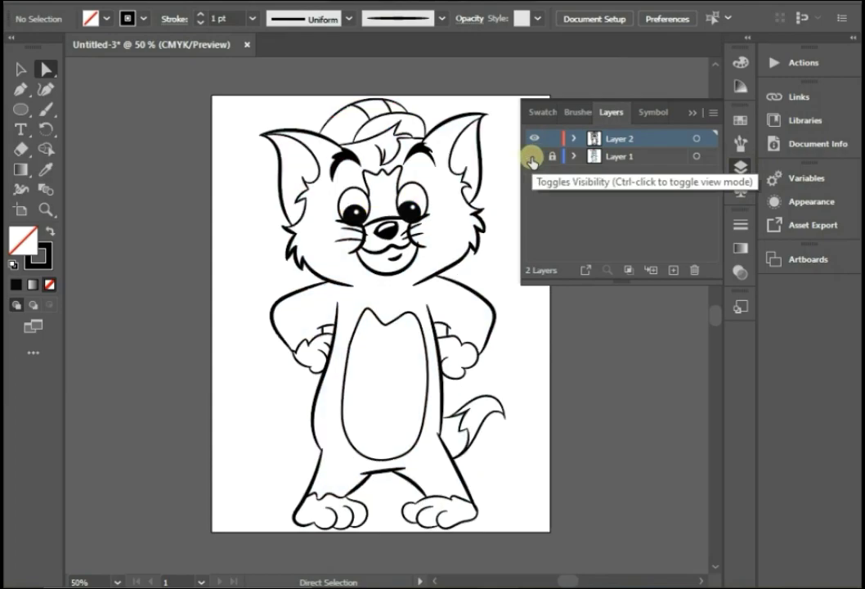